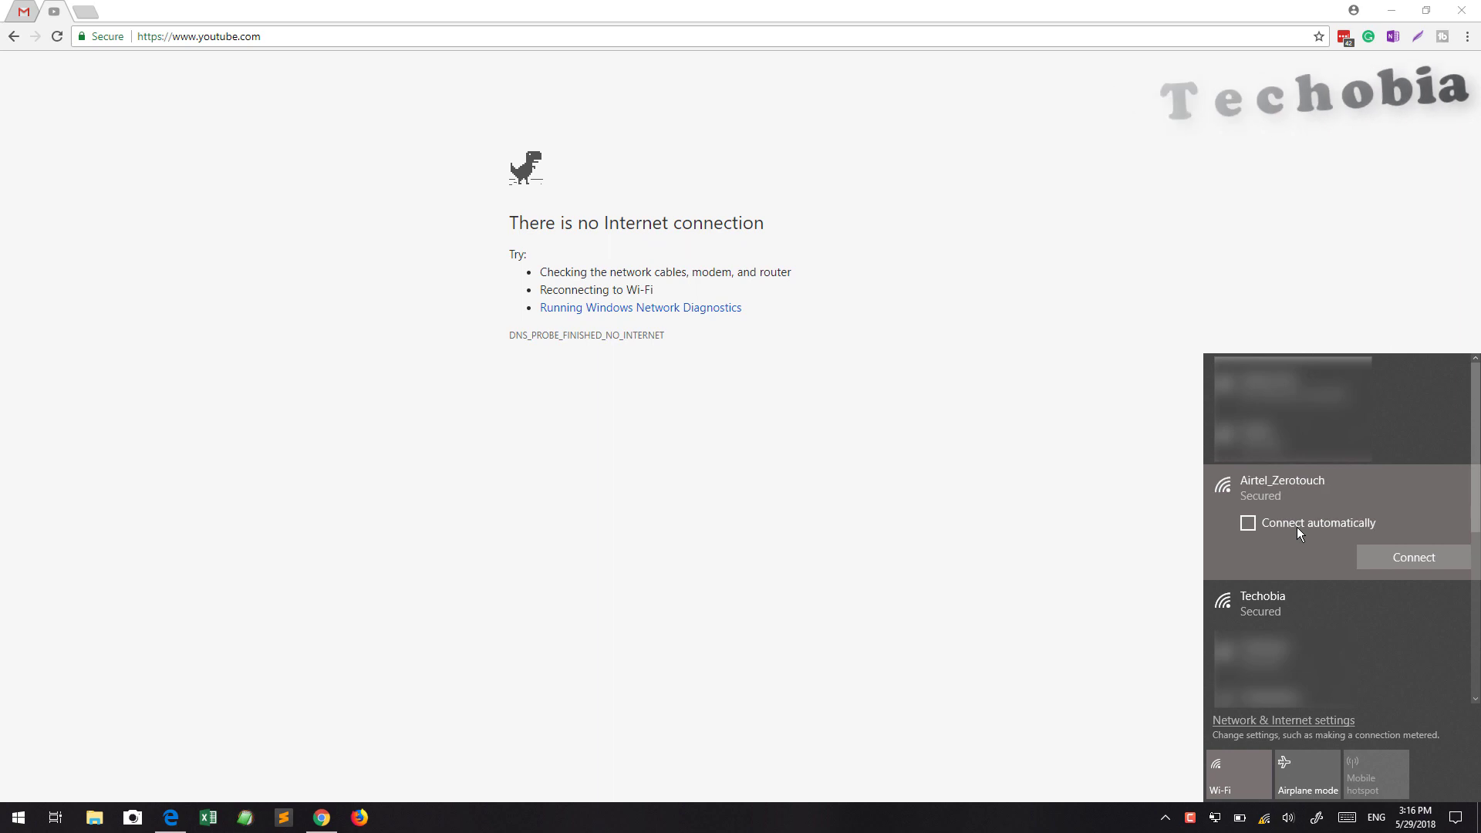
Step: Turn on Connect automatically for the Airtel_Zerotouch Wi-Fi network
left_click(1247, 524)
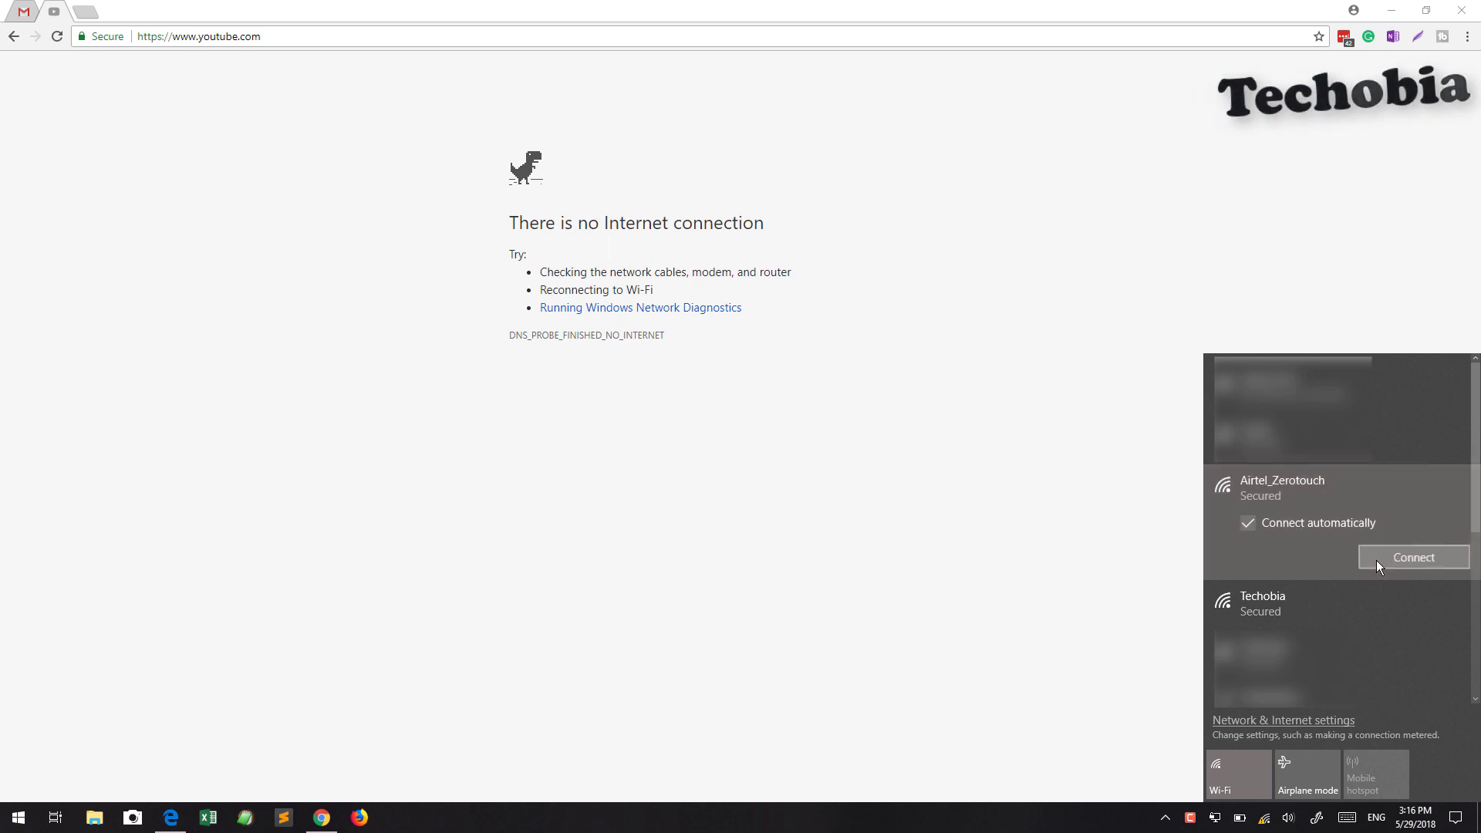
Step: Connect to the Airtel_Zerotouch Wi-Fi network and let the router's redirect page load
left_click(1368, 557)
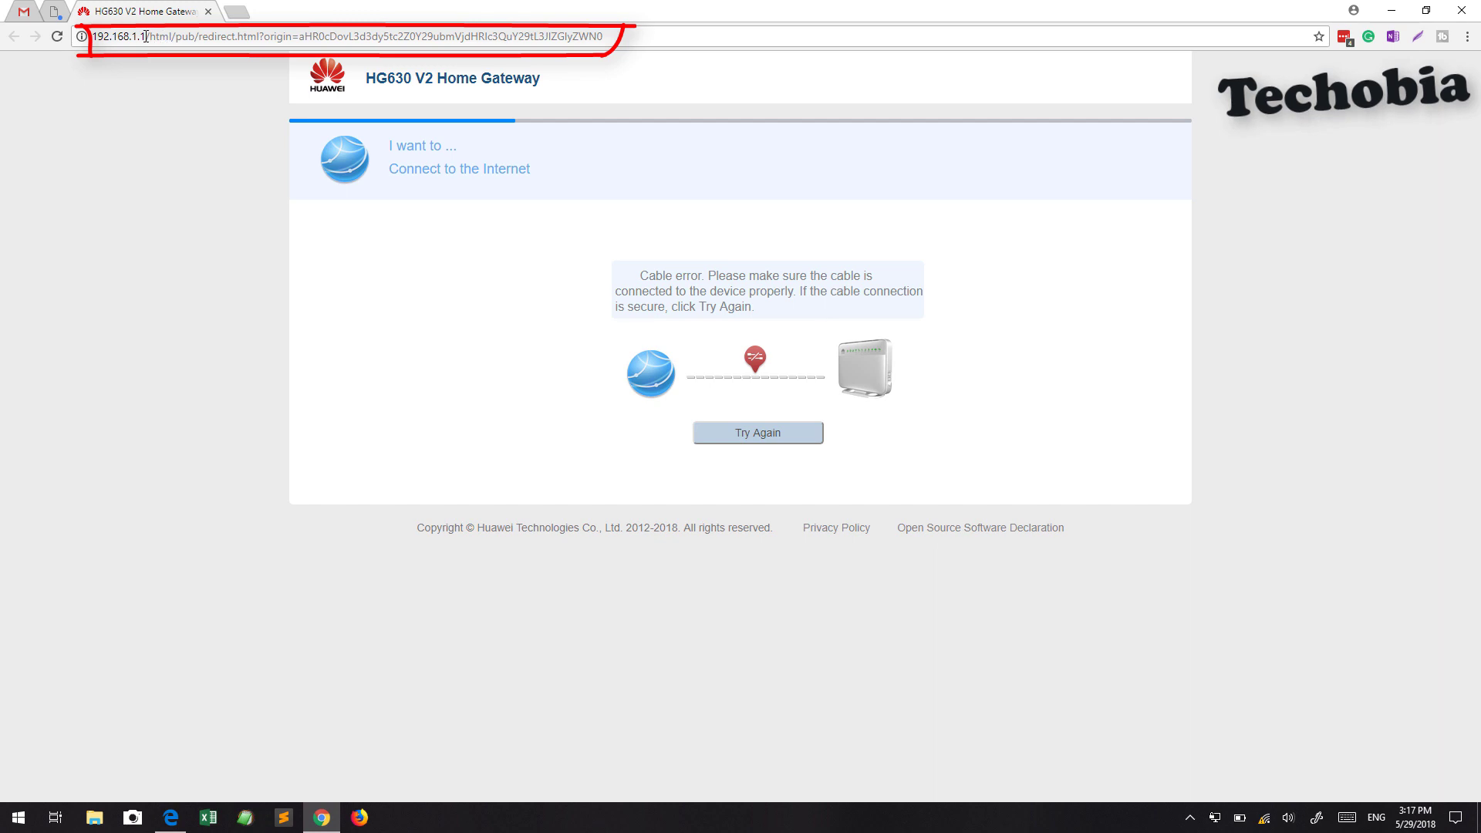
Step: Trim the browser address to 192.168.1.1 and load the router page
left_click_drag(145, 37, 610, 37)
key("BackSpace")
key("Return")
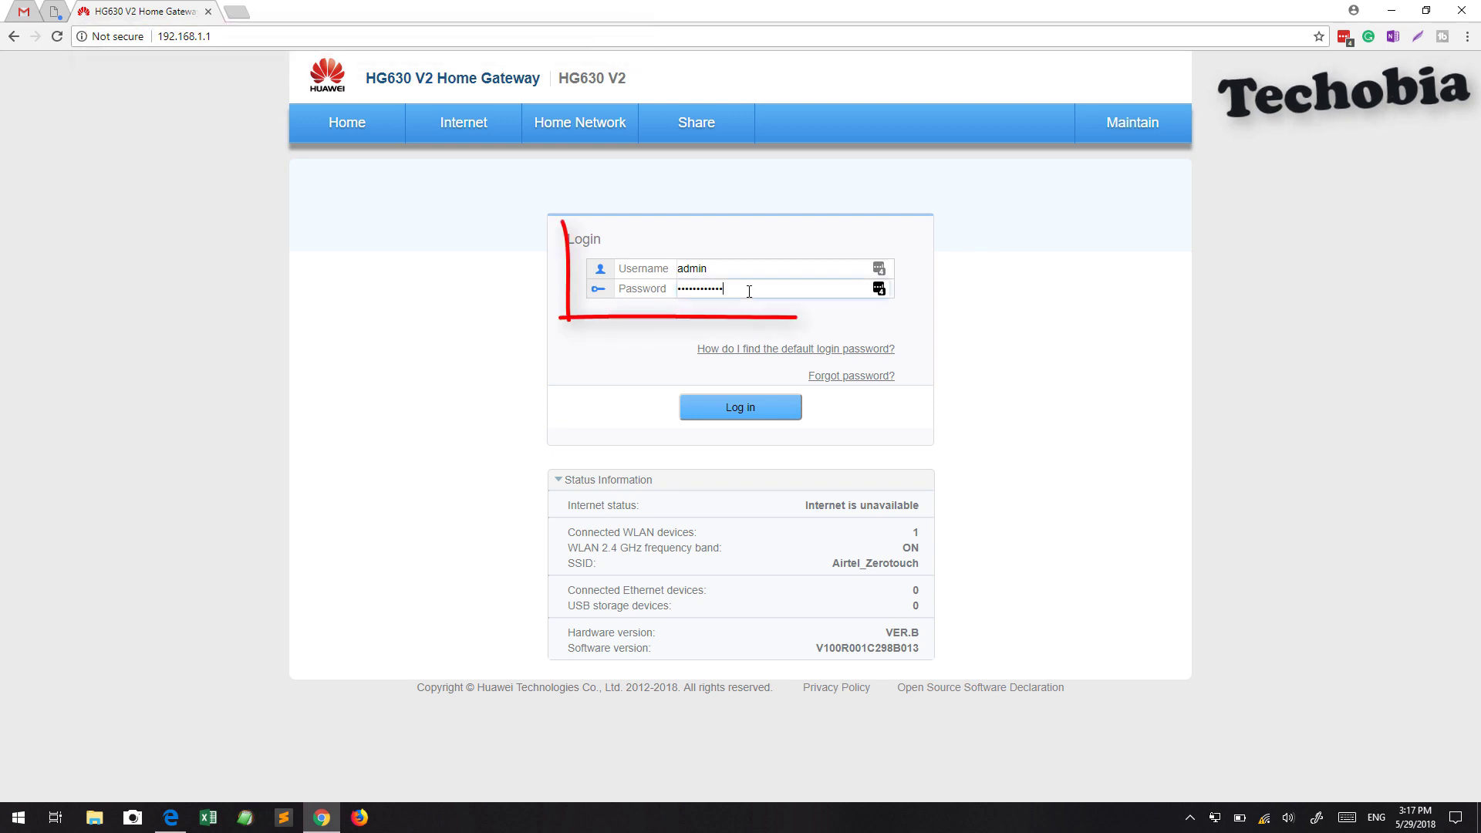
Step: Log in with the default admin credentials and postpone the password change
left_click(751, 409)
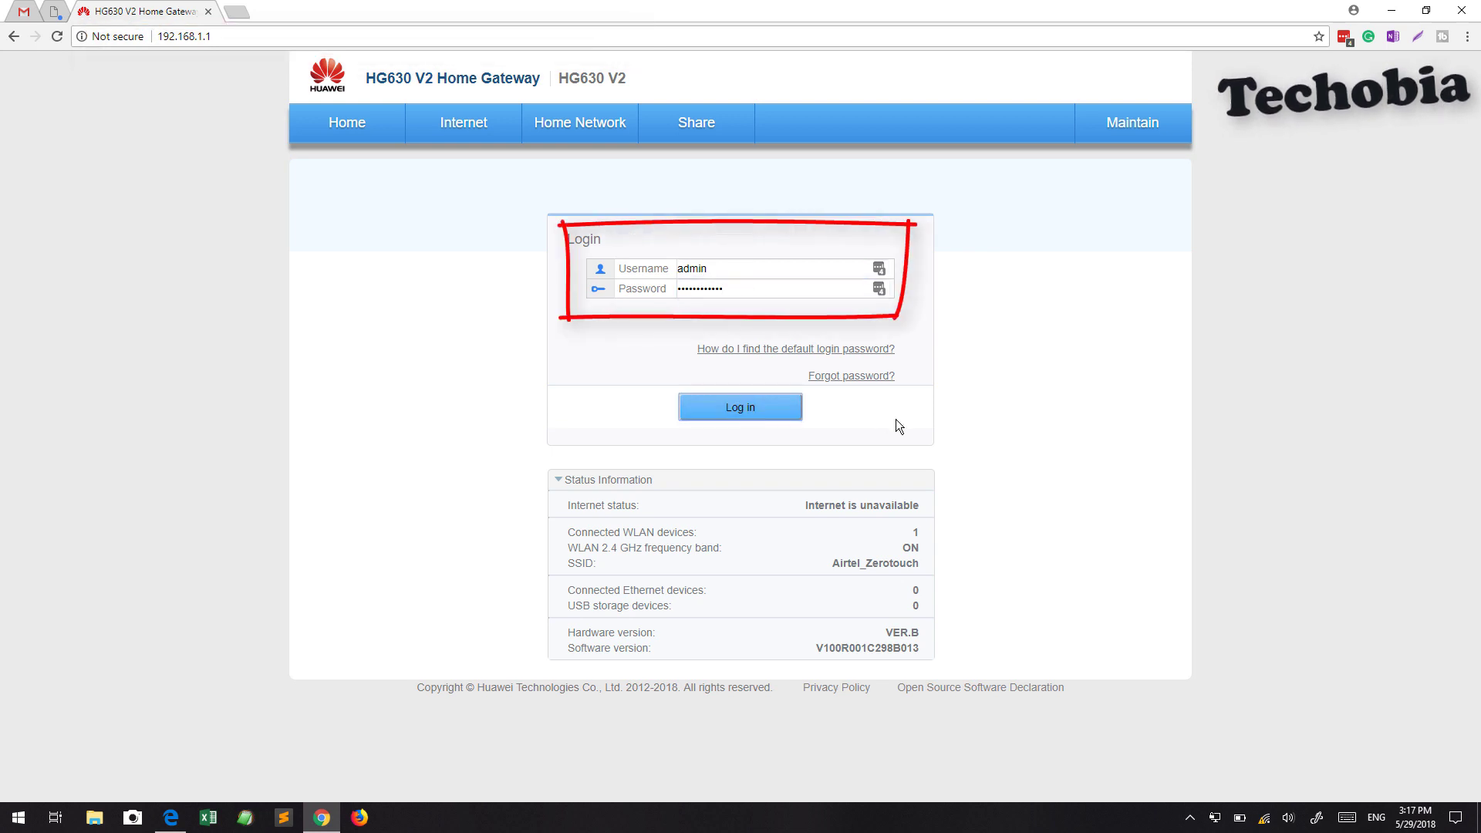
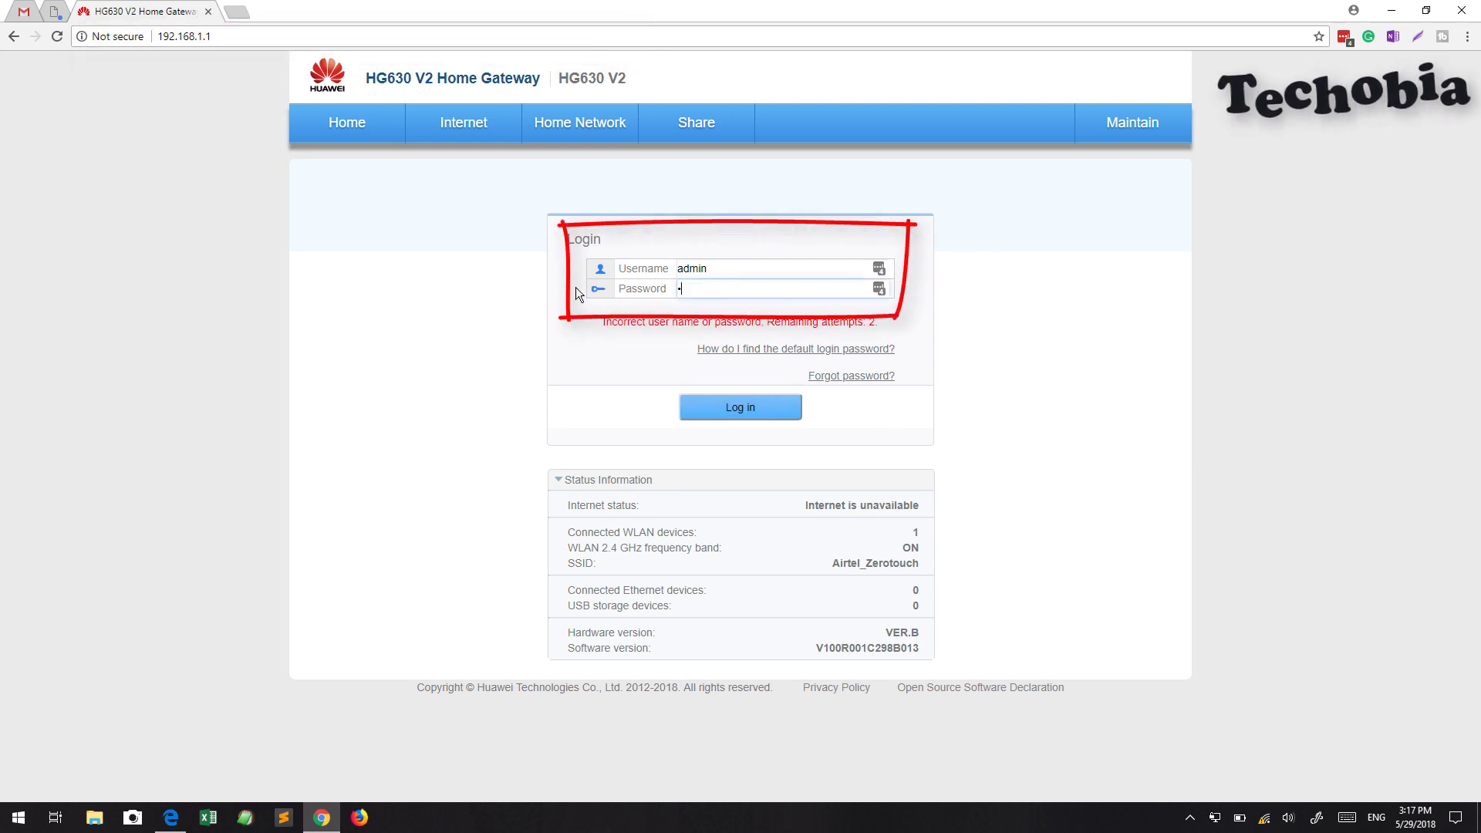
key("Return")
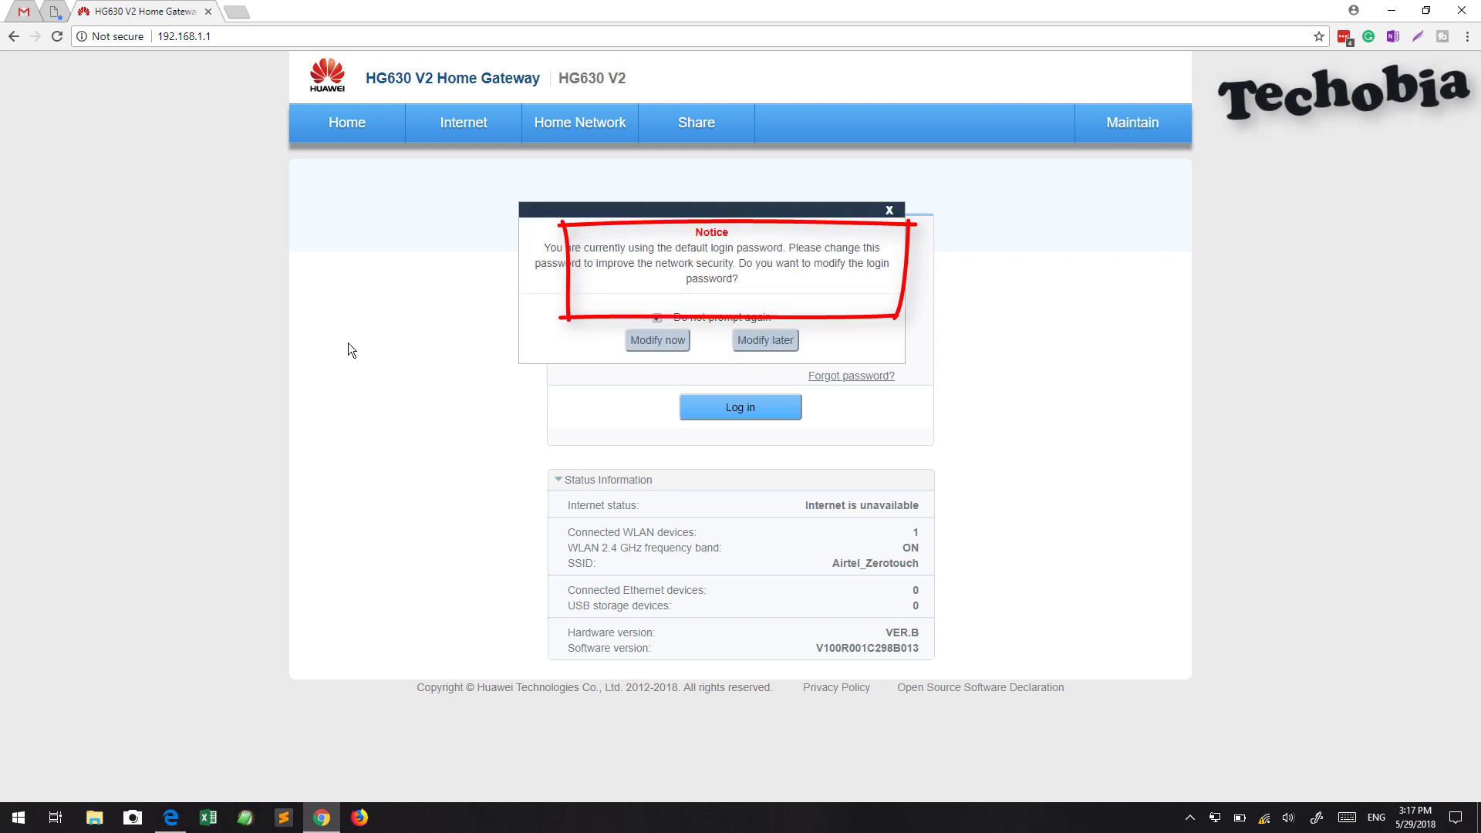
left_click(747, 341)
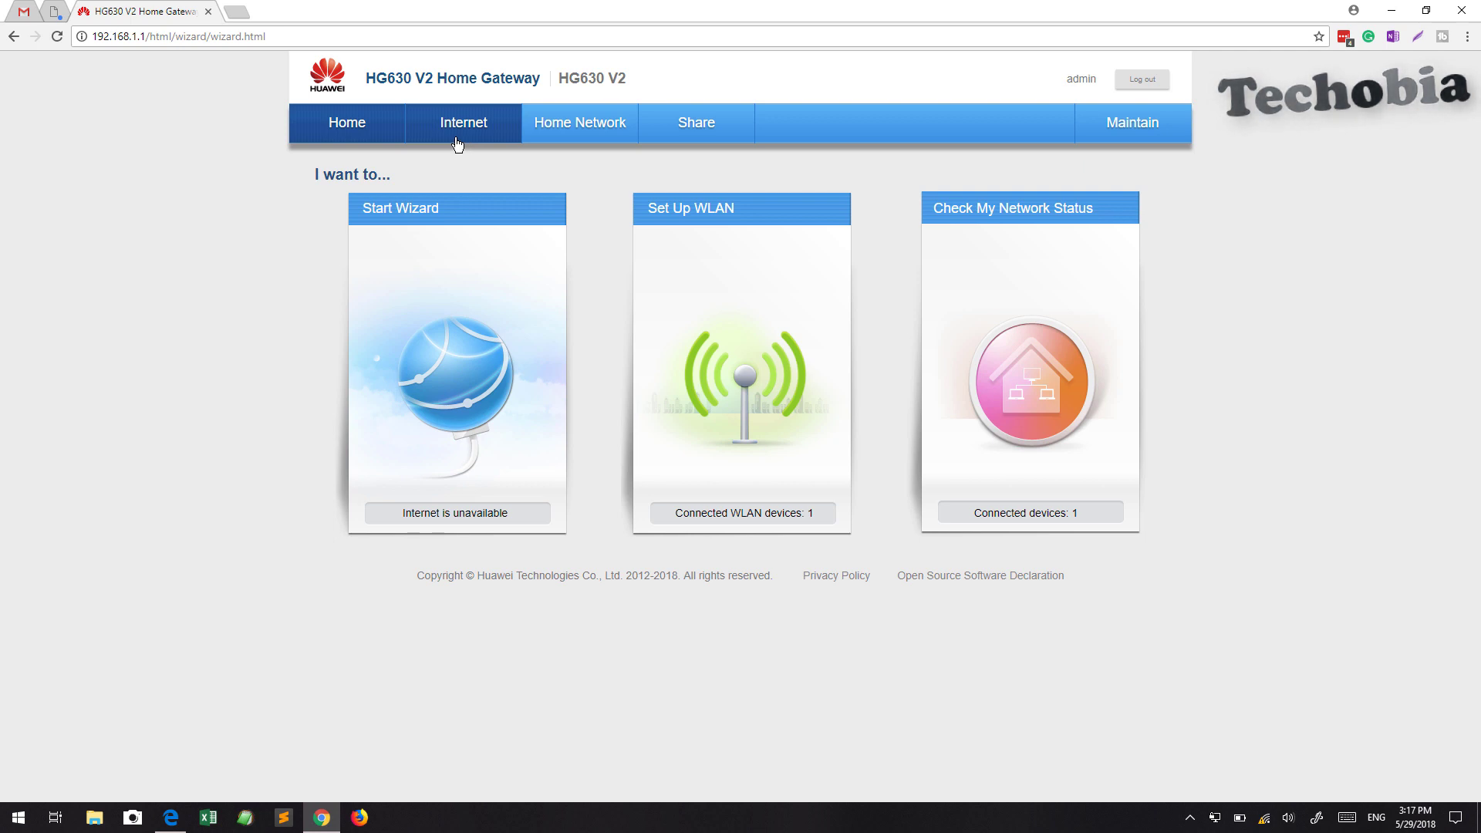
Step: Open Internet Settings and scroll through the five listed WAN connections
left_click(458, 144)
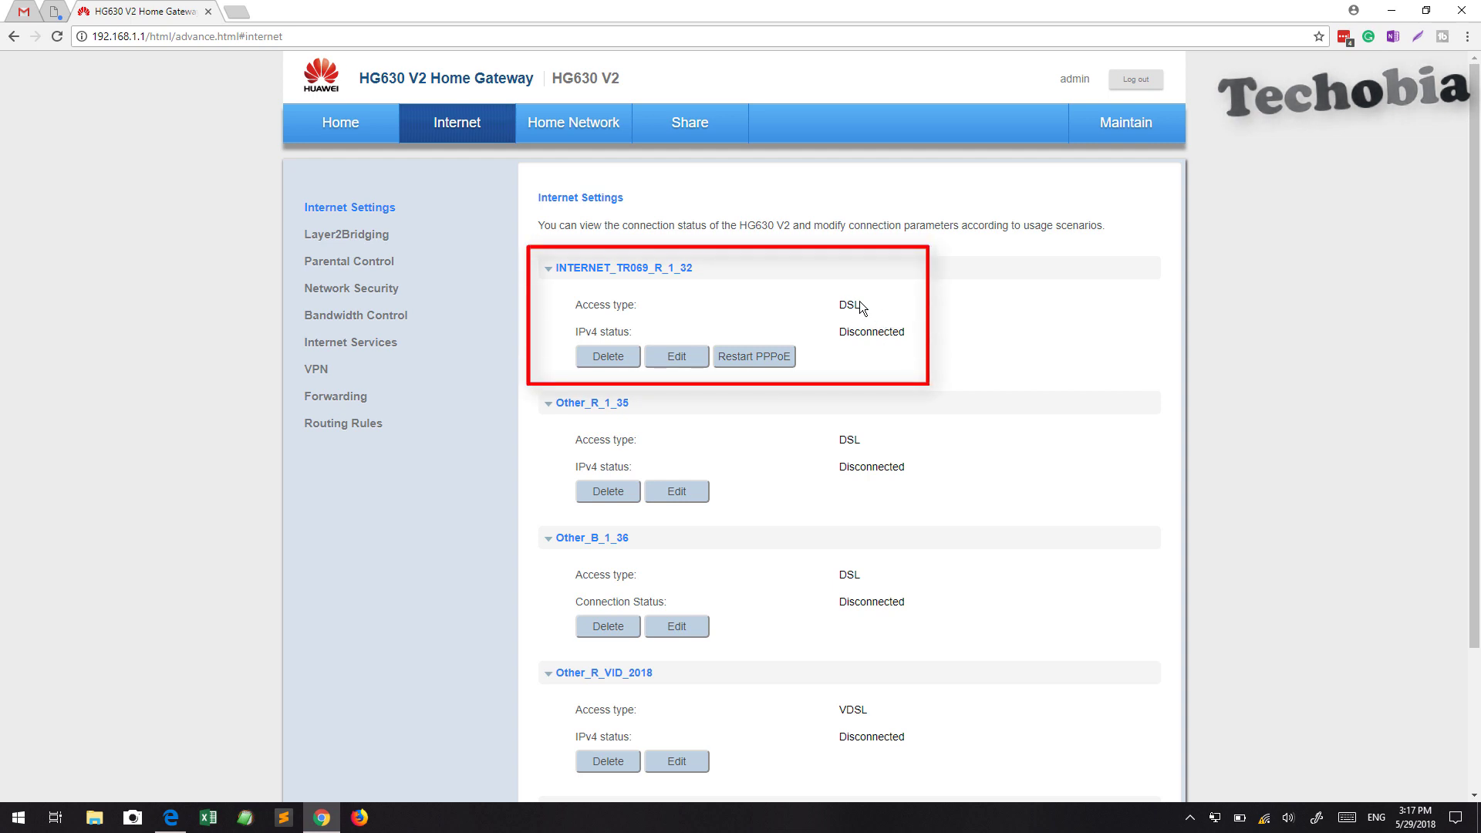
scroll(887, 404, "down", 2)
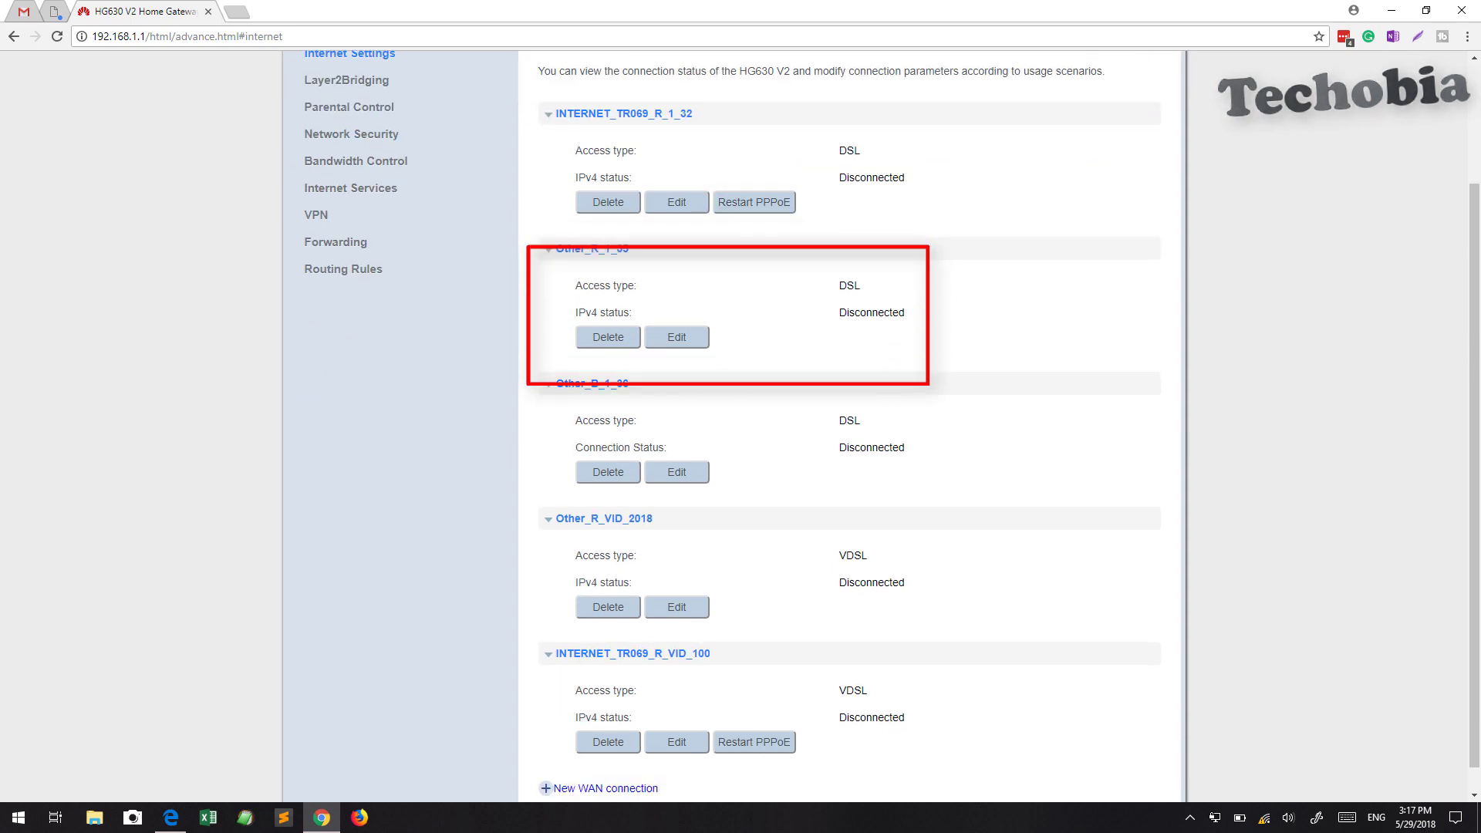
scroll(937, 247, "up", 2)
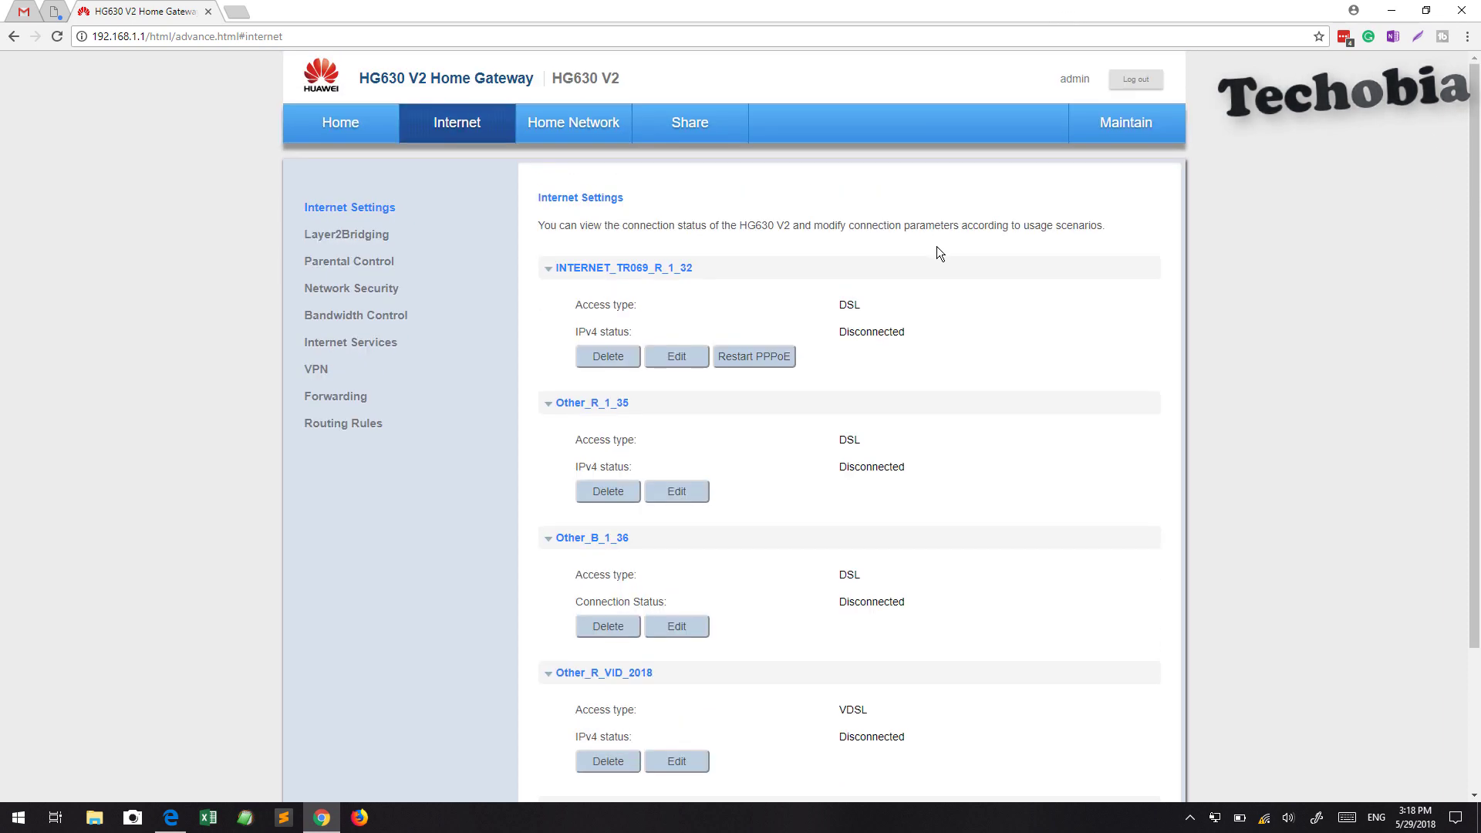
scroll(962, 363, "down", 2)
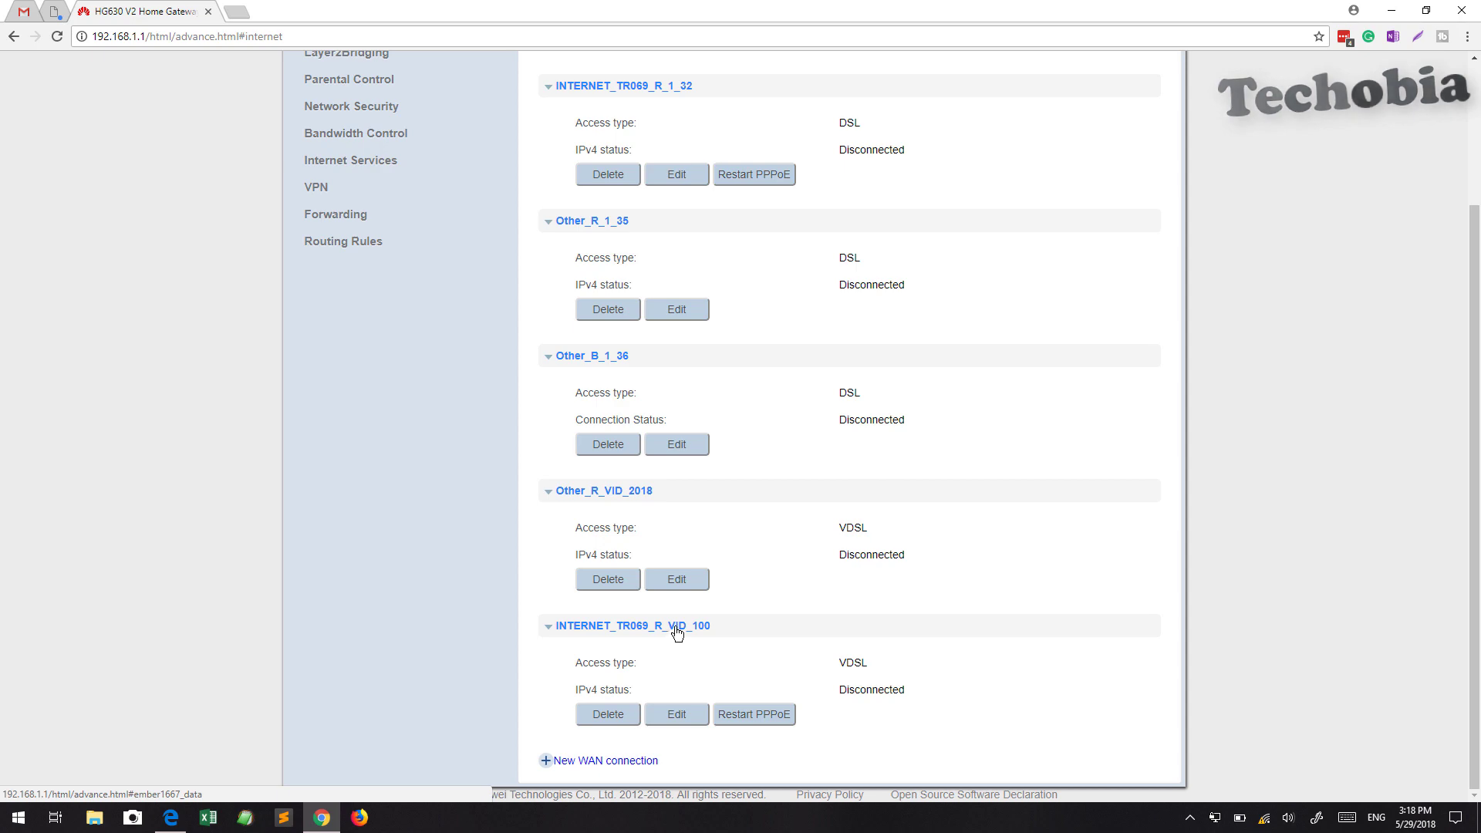
scroll(679, 629, "up", 2)
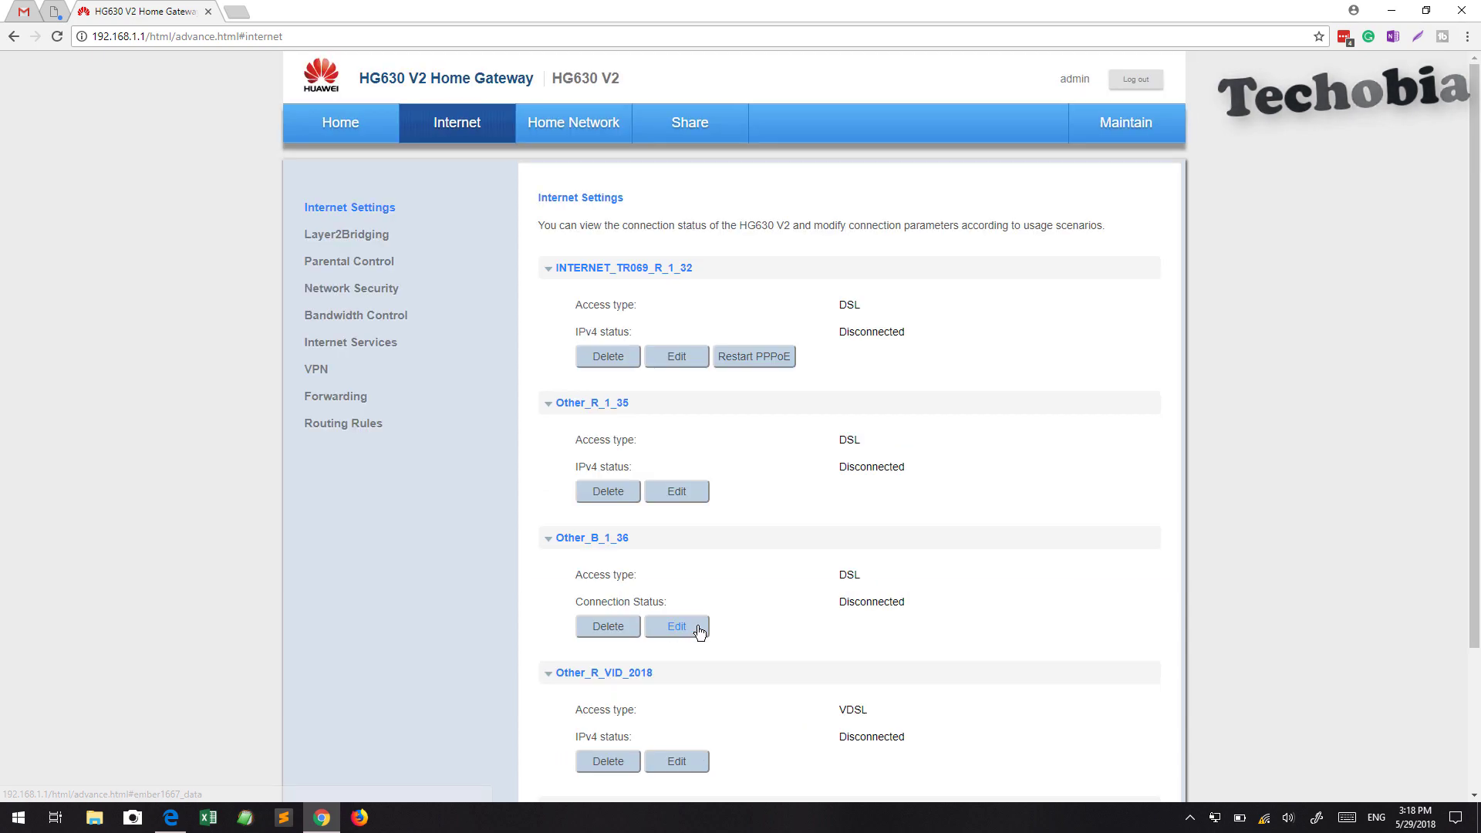
scroll(698, 648, "down", 2)
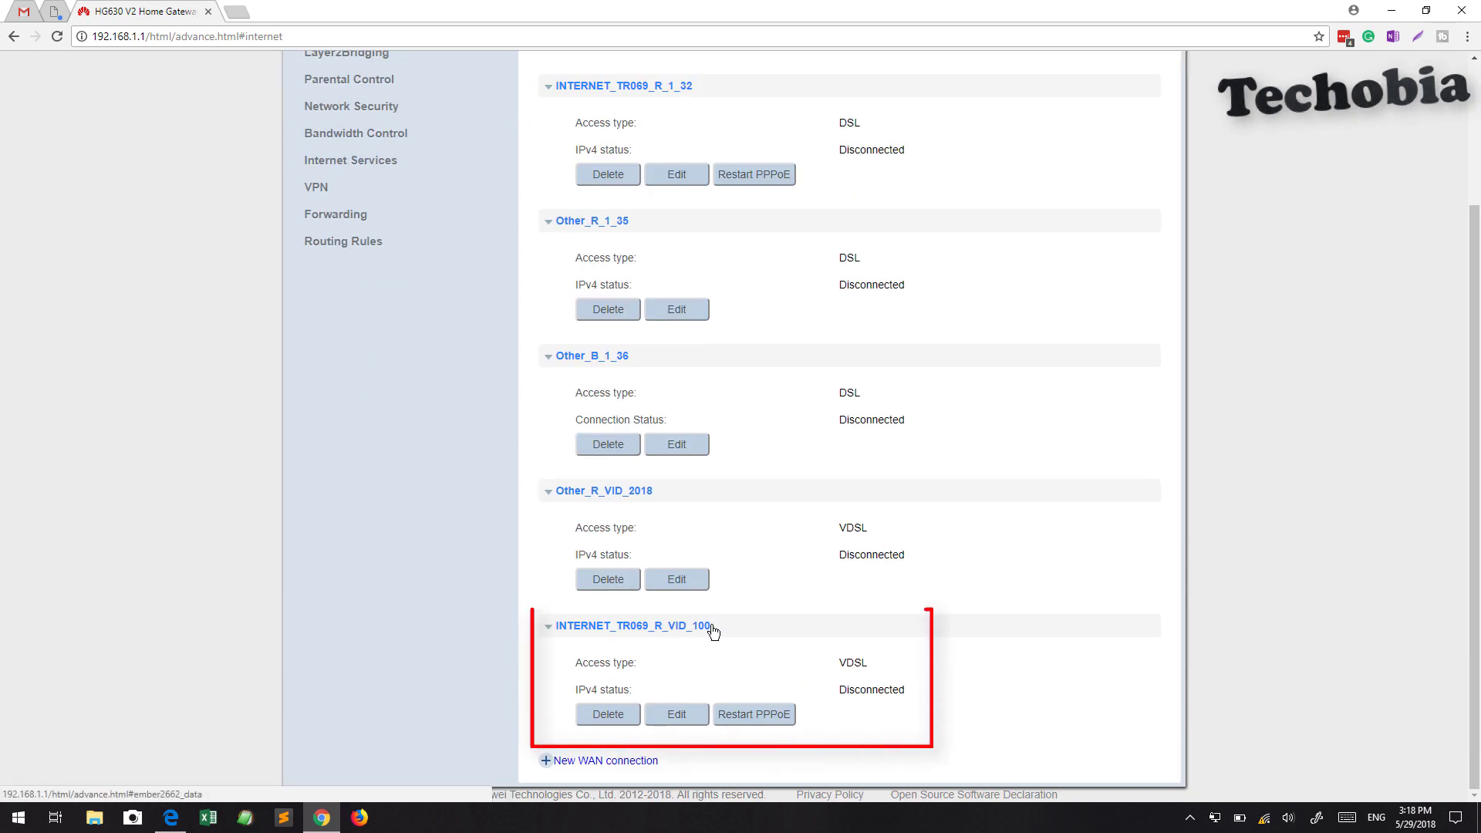
Step: Open INTERNET_TR069_R_VID_100 for editing and view its Connection type options
left_click(665, 715)
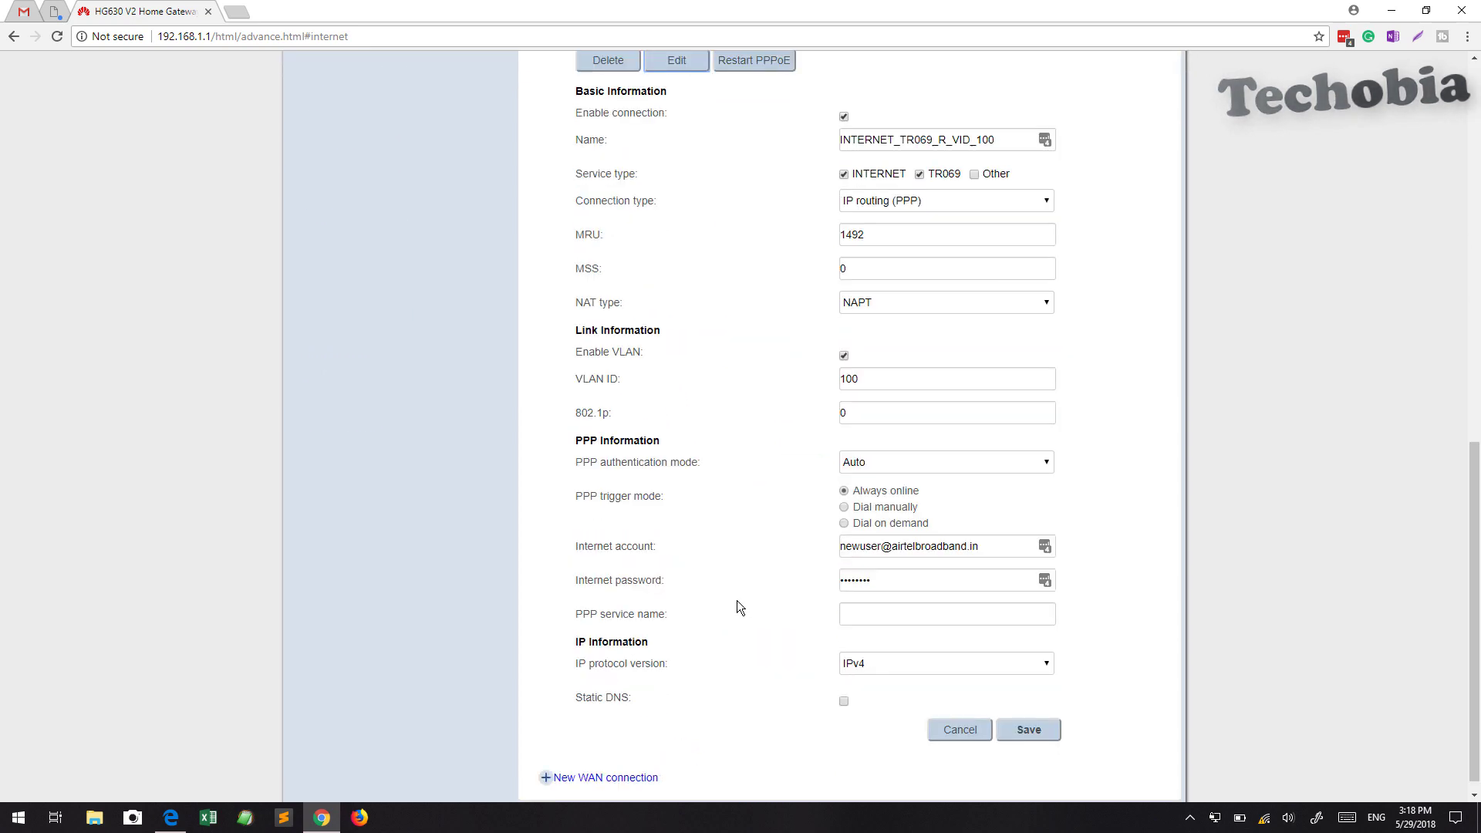
scroll(706, 248, "up", 2)
scroll(651, 204, "up", 4)
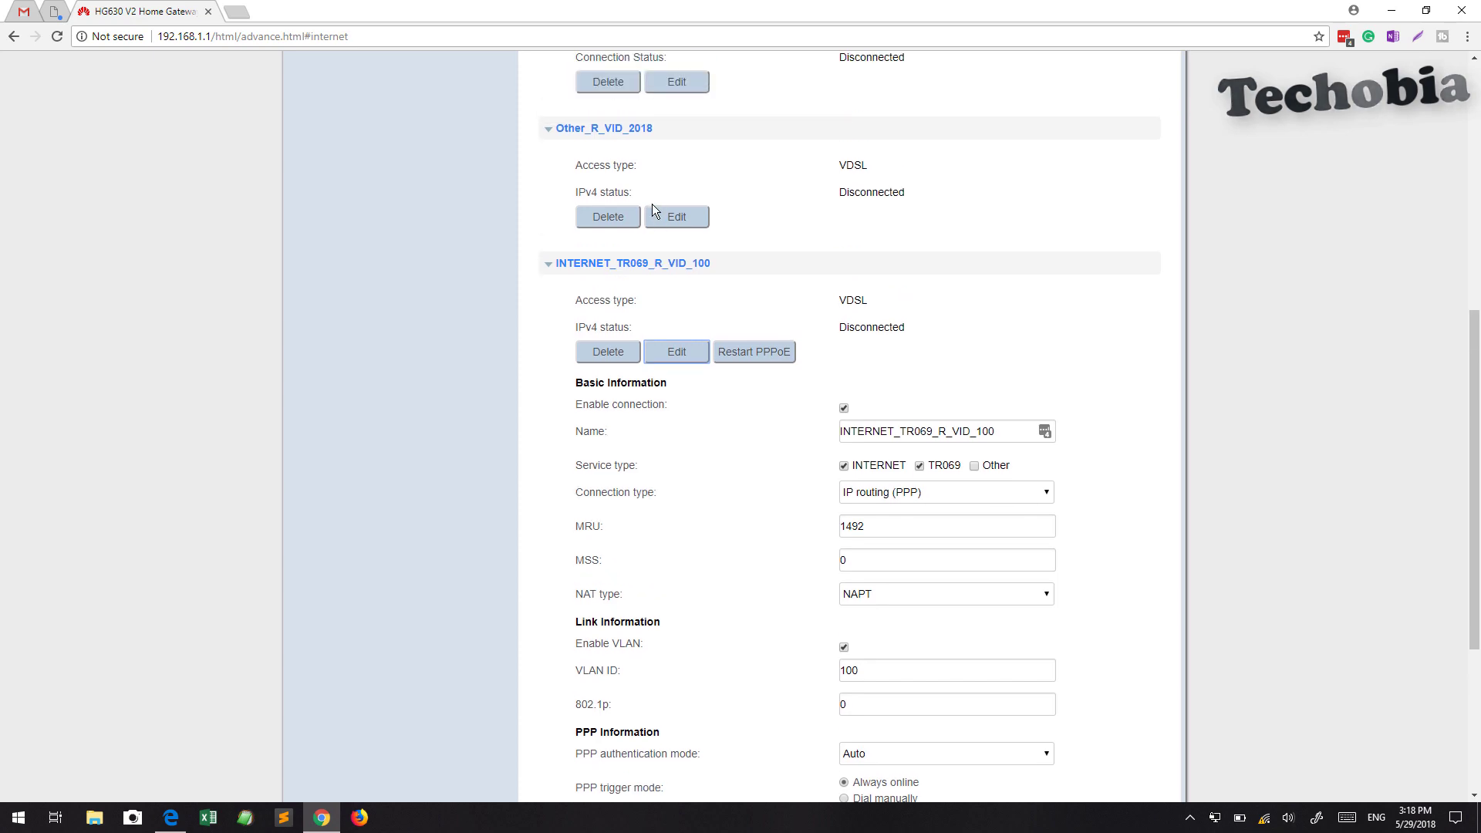
scroll(760, 394, "down", 4)
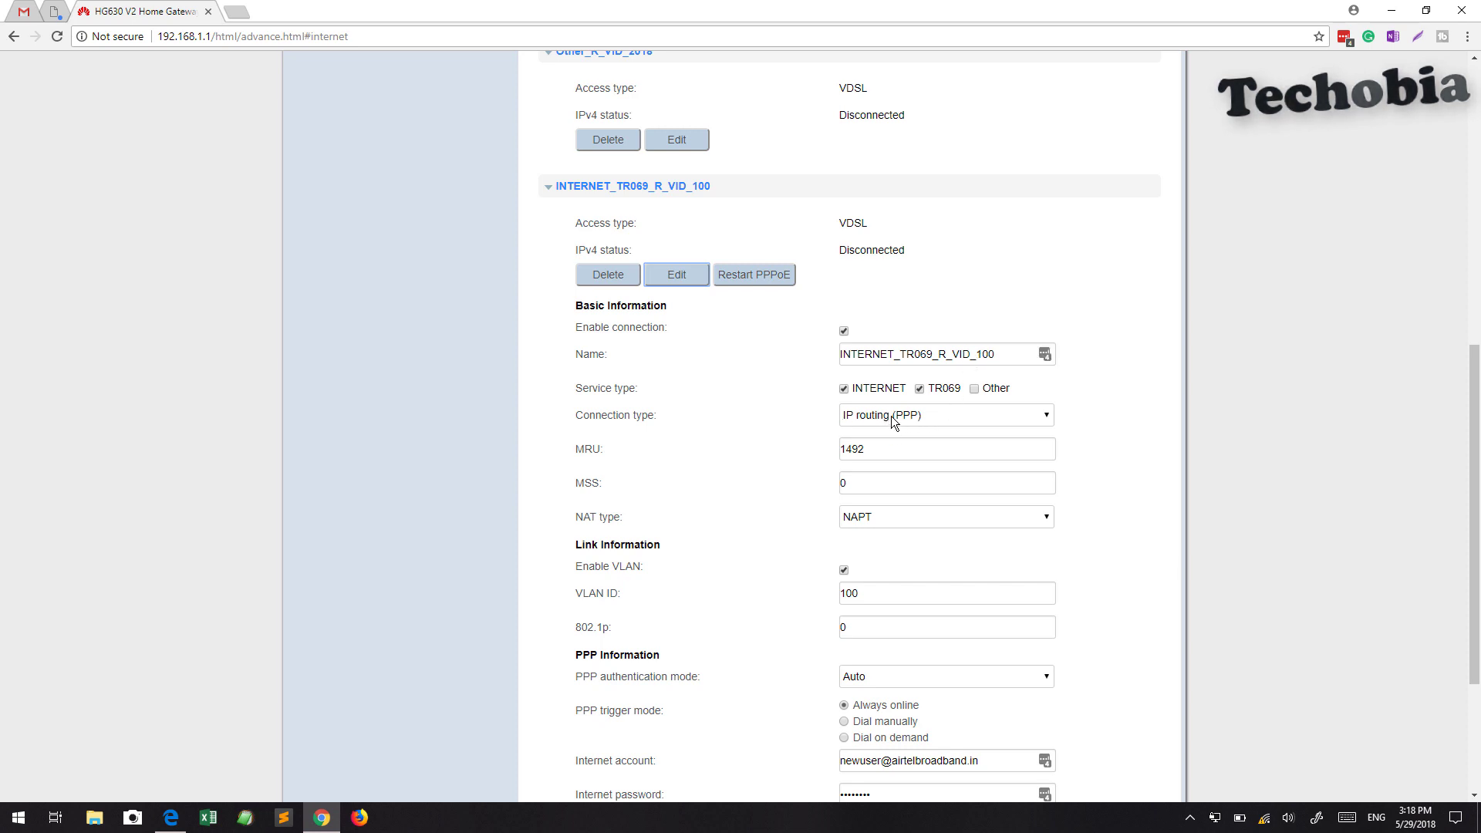
scroll(1095, 432, "down", 2)
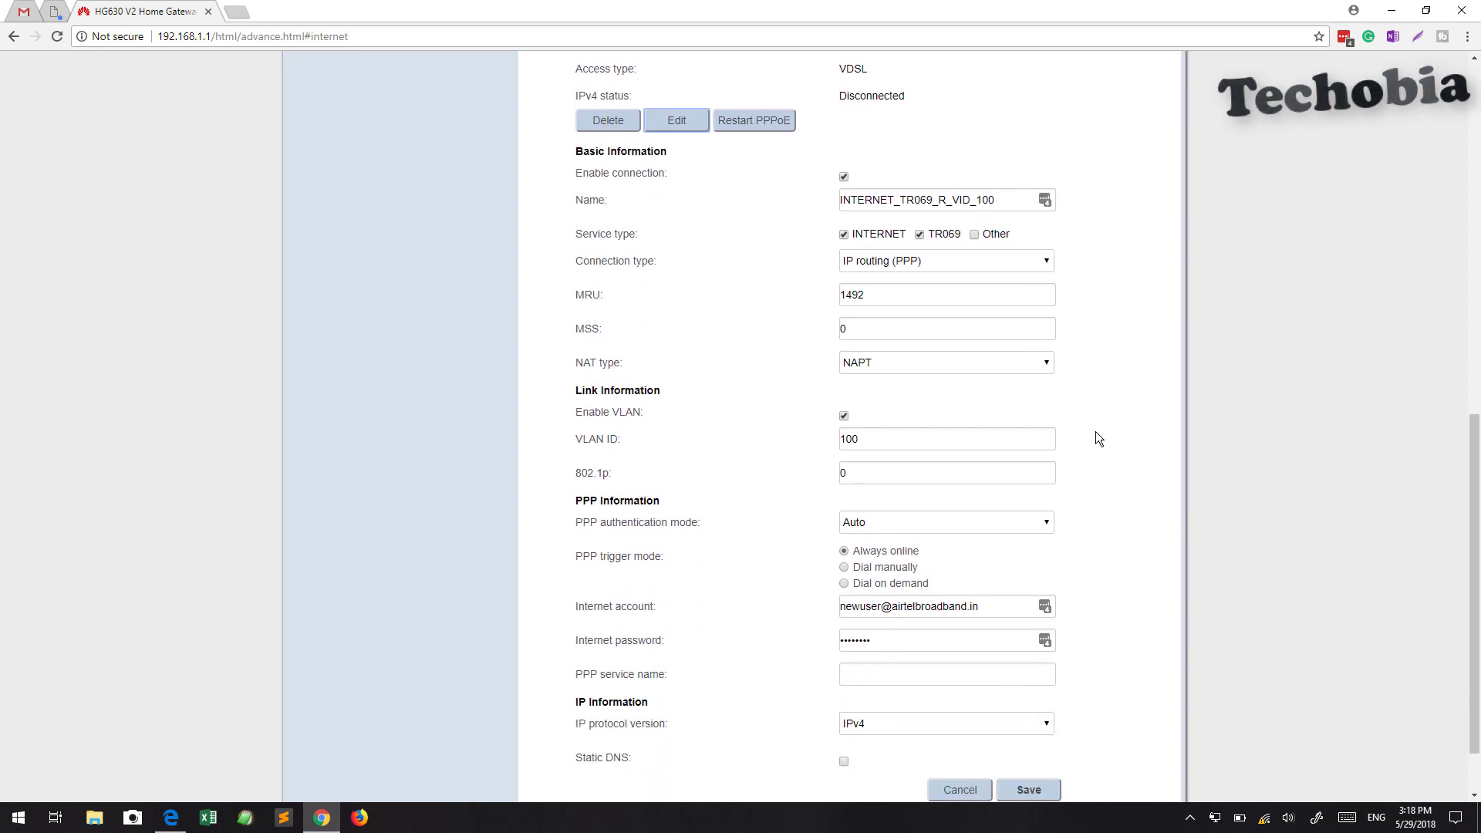
left_click(899, 267)
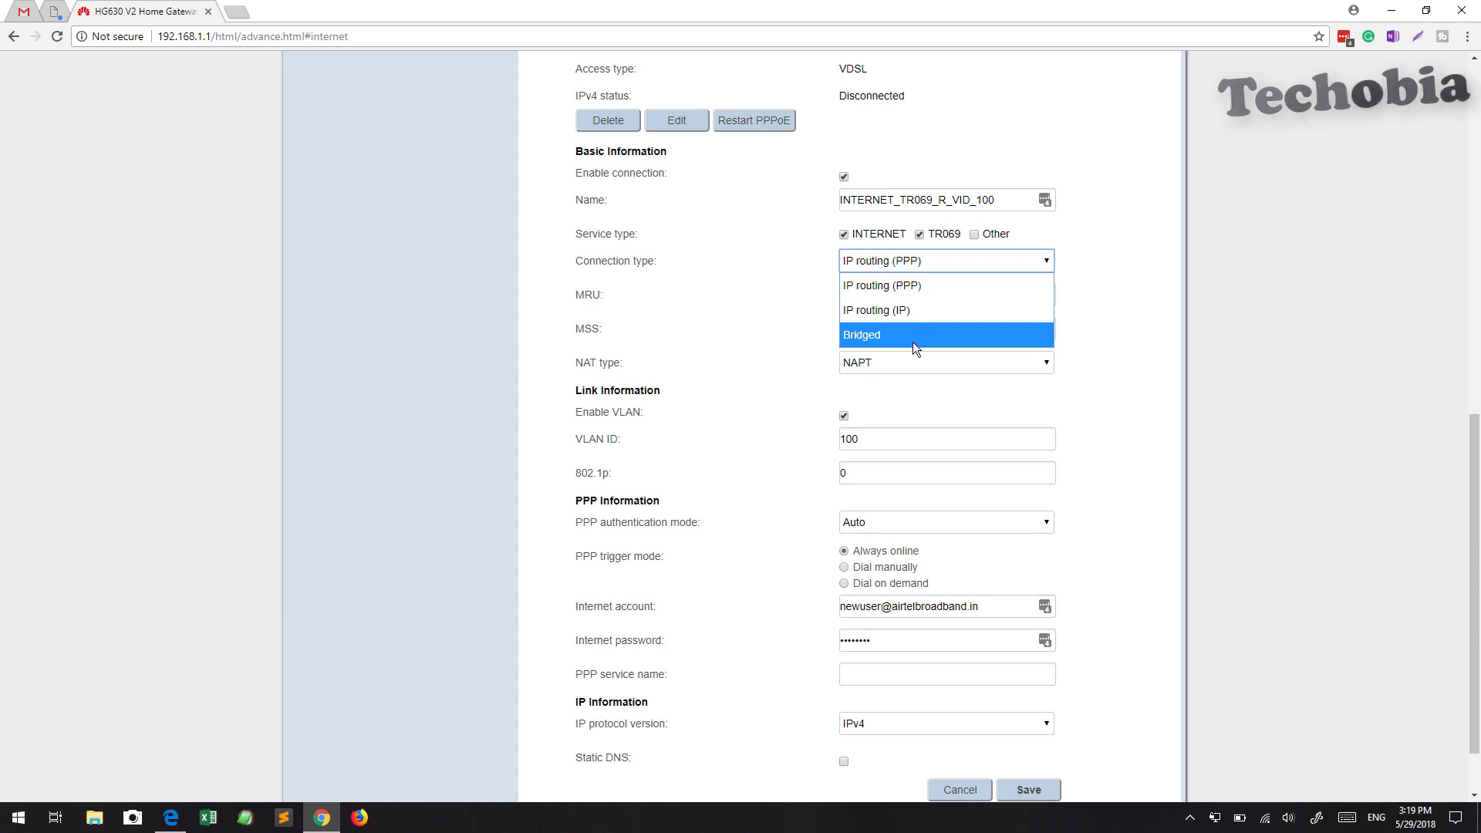
Step: Close the type list unchanged and inspect the Internet account, password and PPP service name fields
left_click(910, 293)
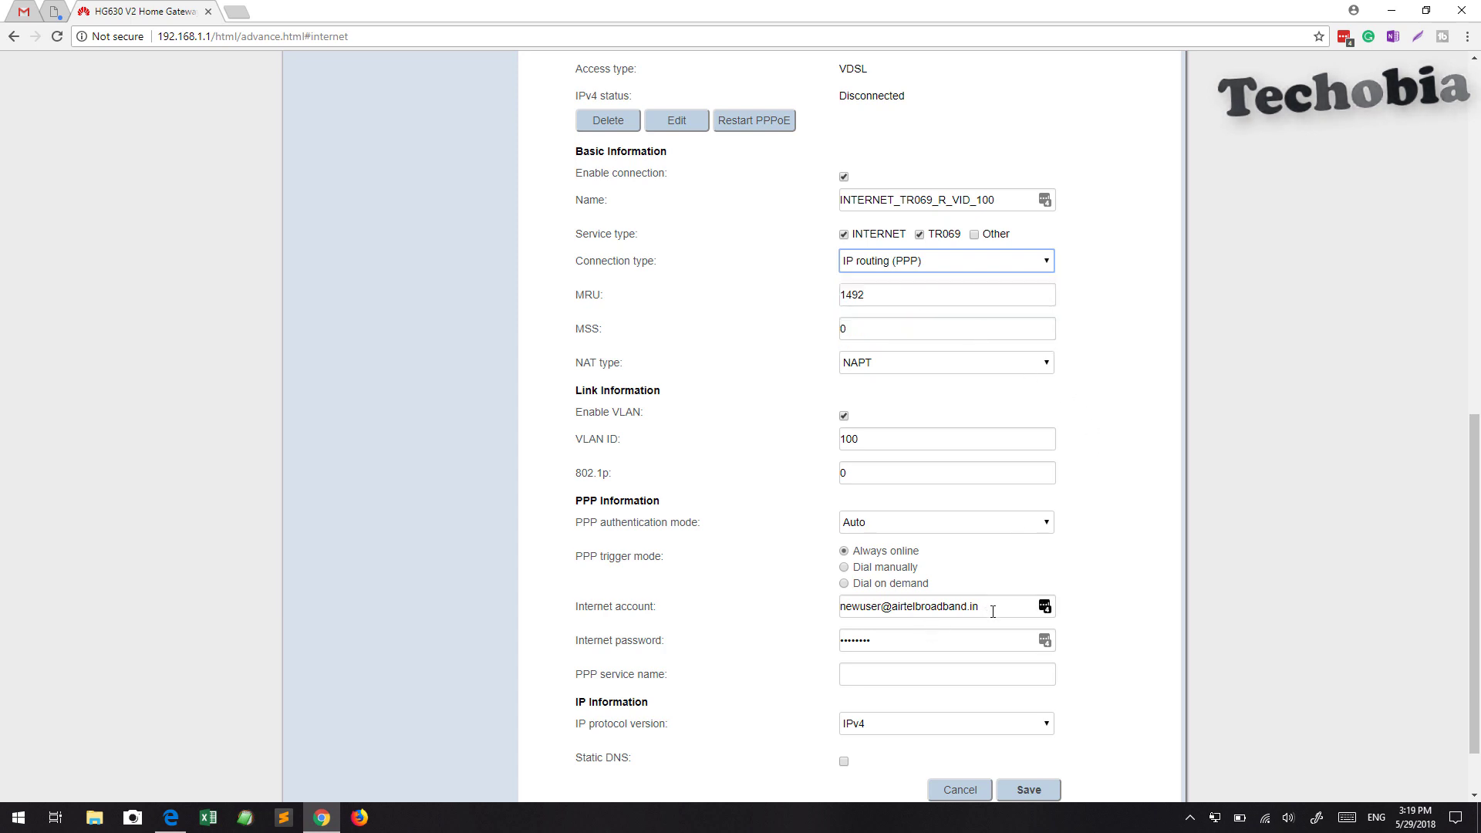
left_click_drag(992, 608, 775, 584)
left_click(909, 640)
key("ctrl+a")
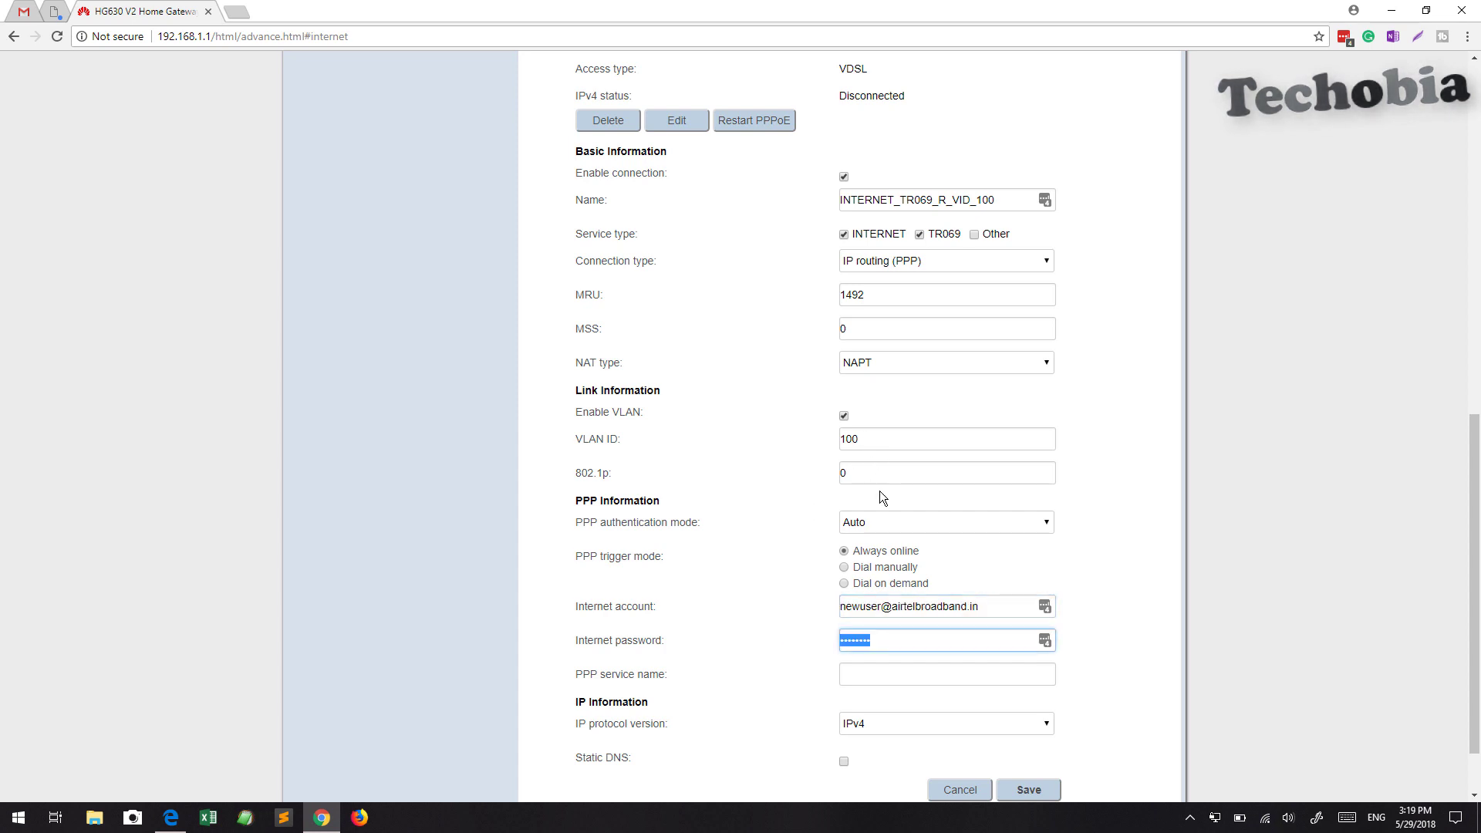
scroll(880, 491, "down", 1)
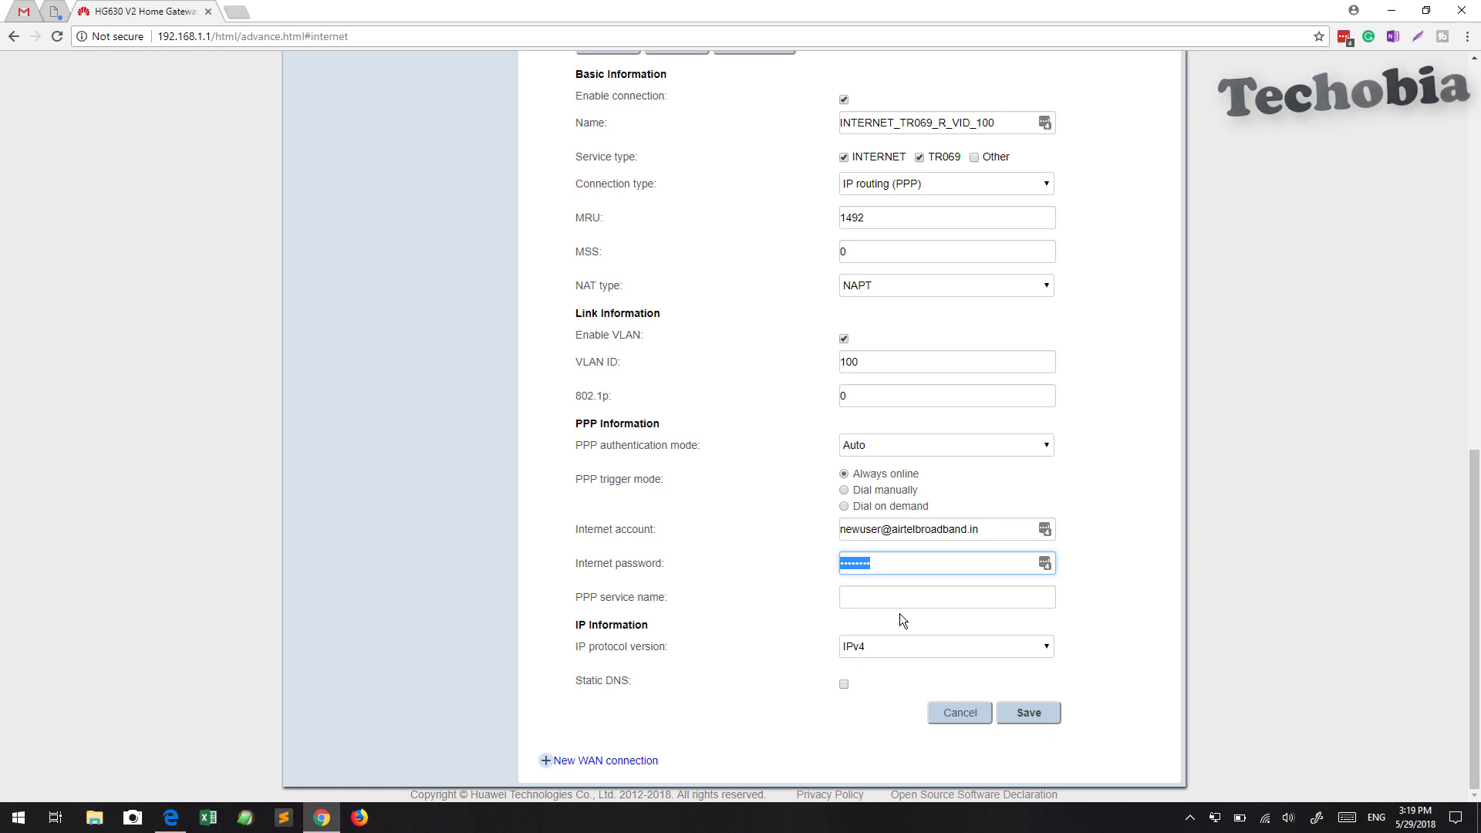
left_click(883, 596)
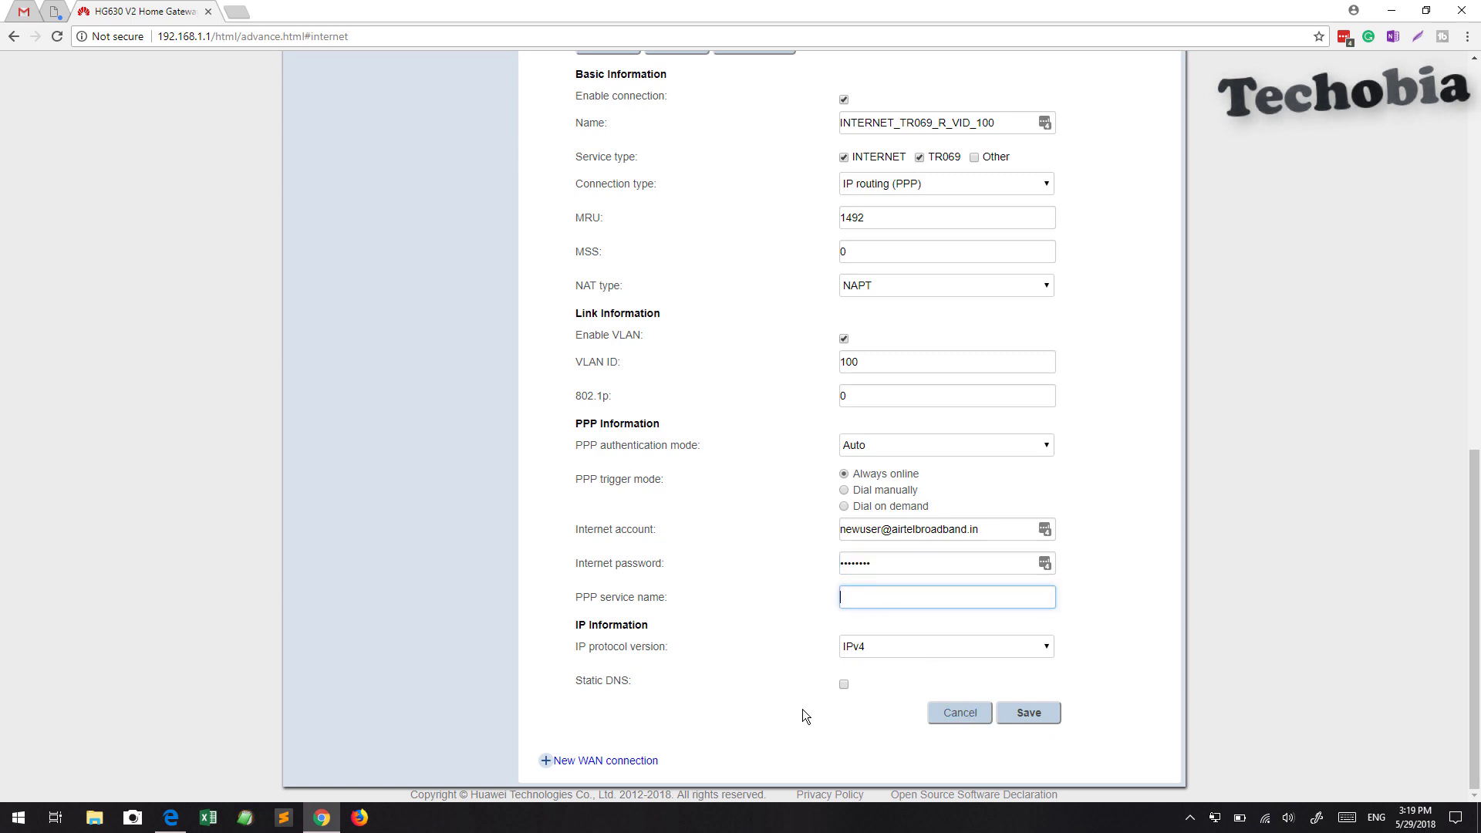
Step: Change the connection type to IP routing (IP)
scroll(913, 662, "up", 2)
left_click(929, 340)
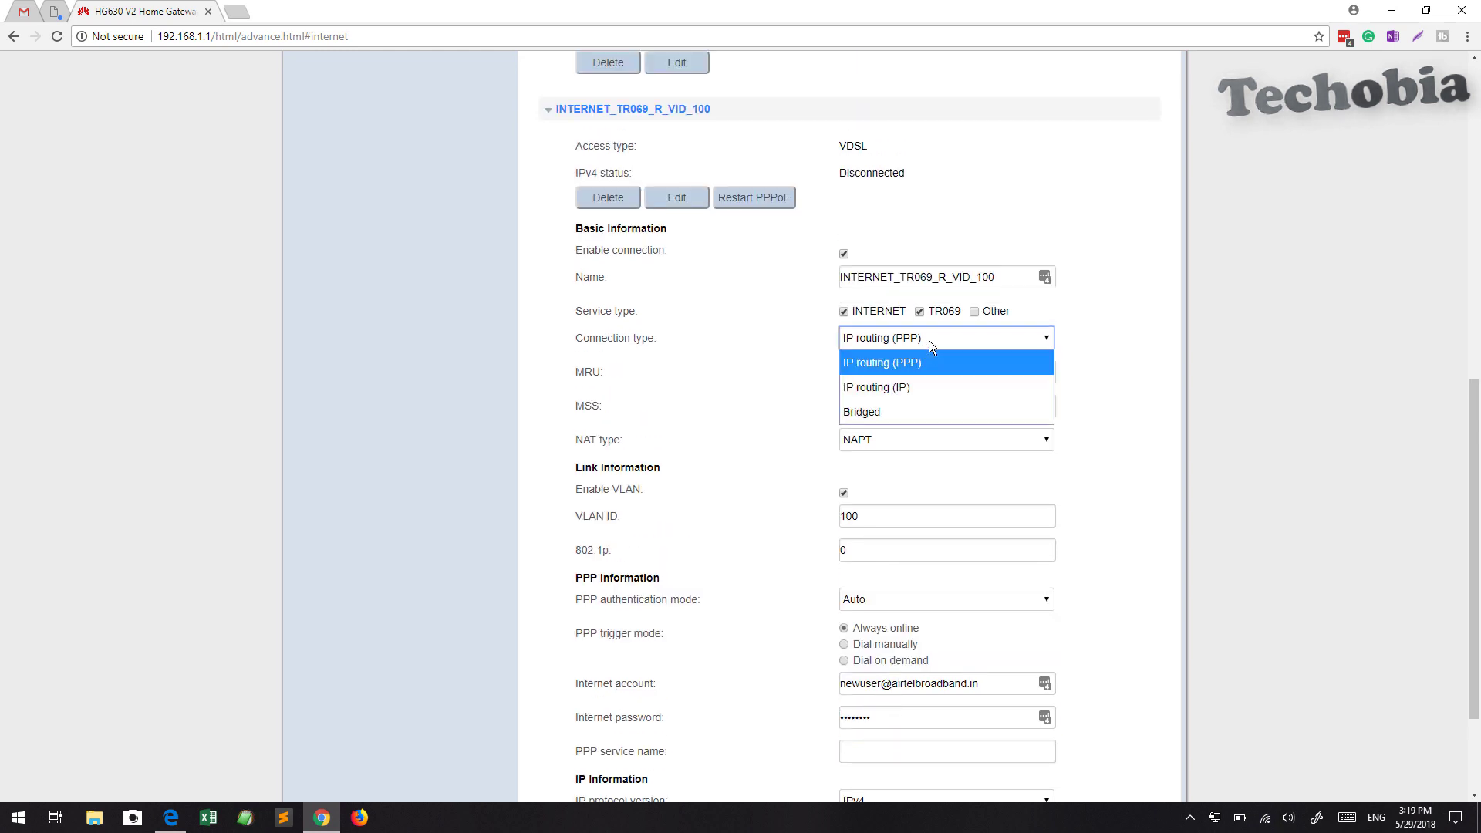
left_click(892, 388)
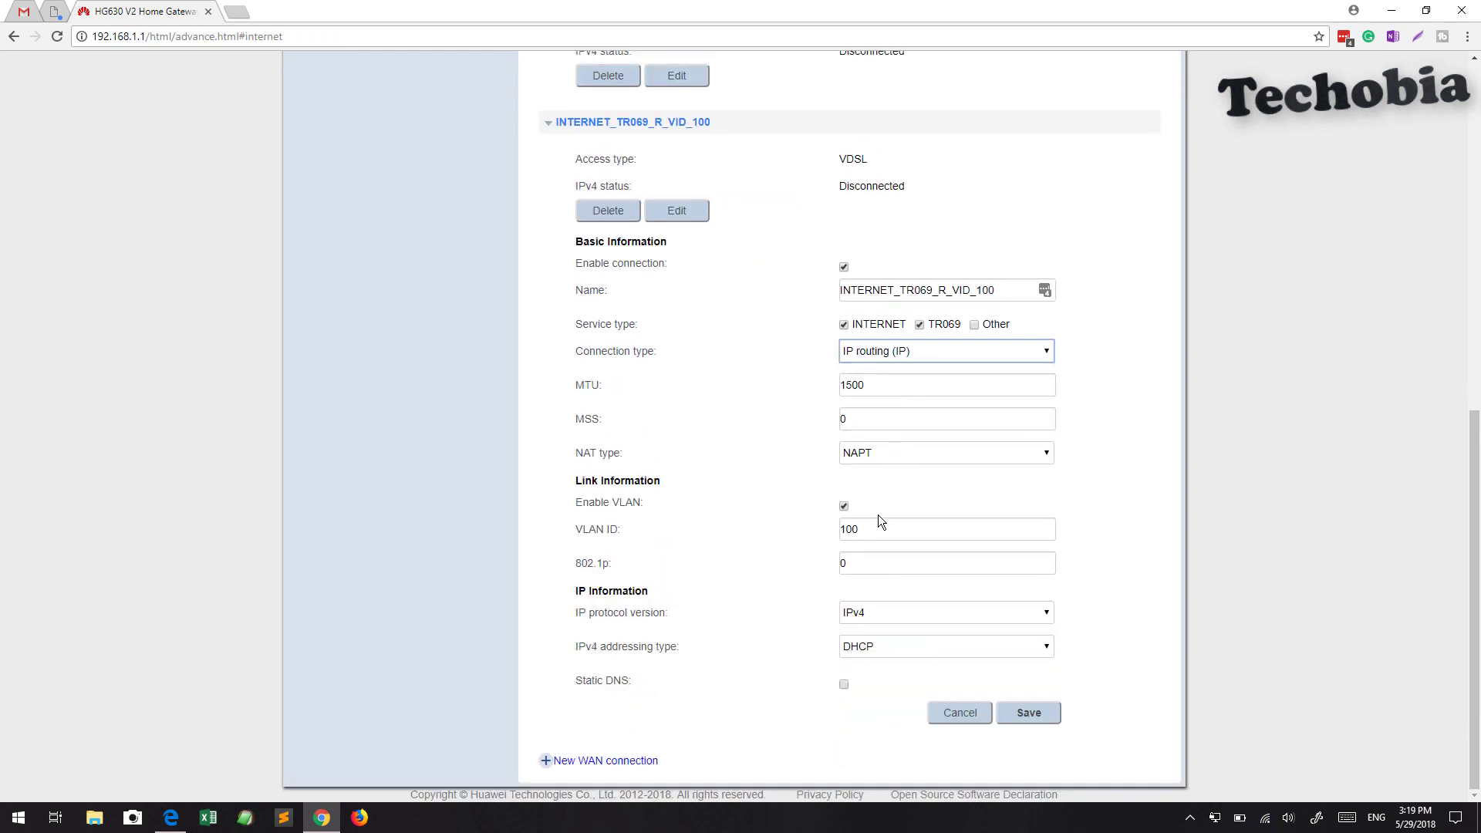
Step: Switch IPv4 addressing to Static and enter the WAN IP address with mask 255.255.255.0
left_click(884, 657)
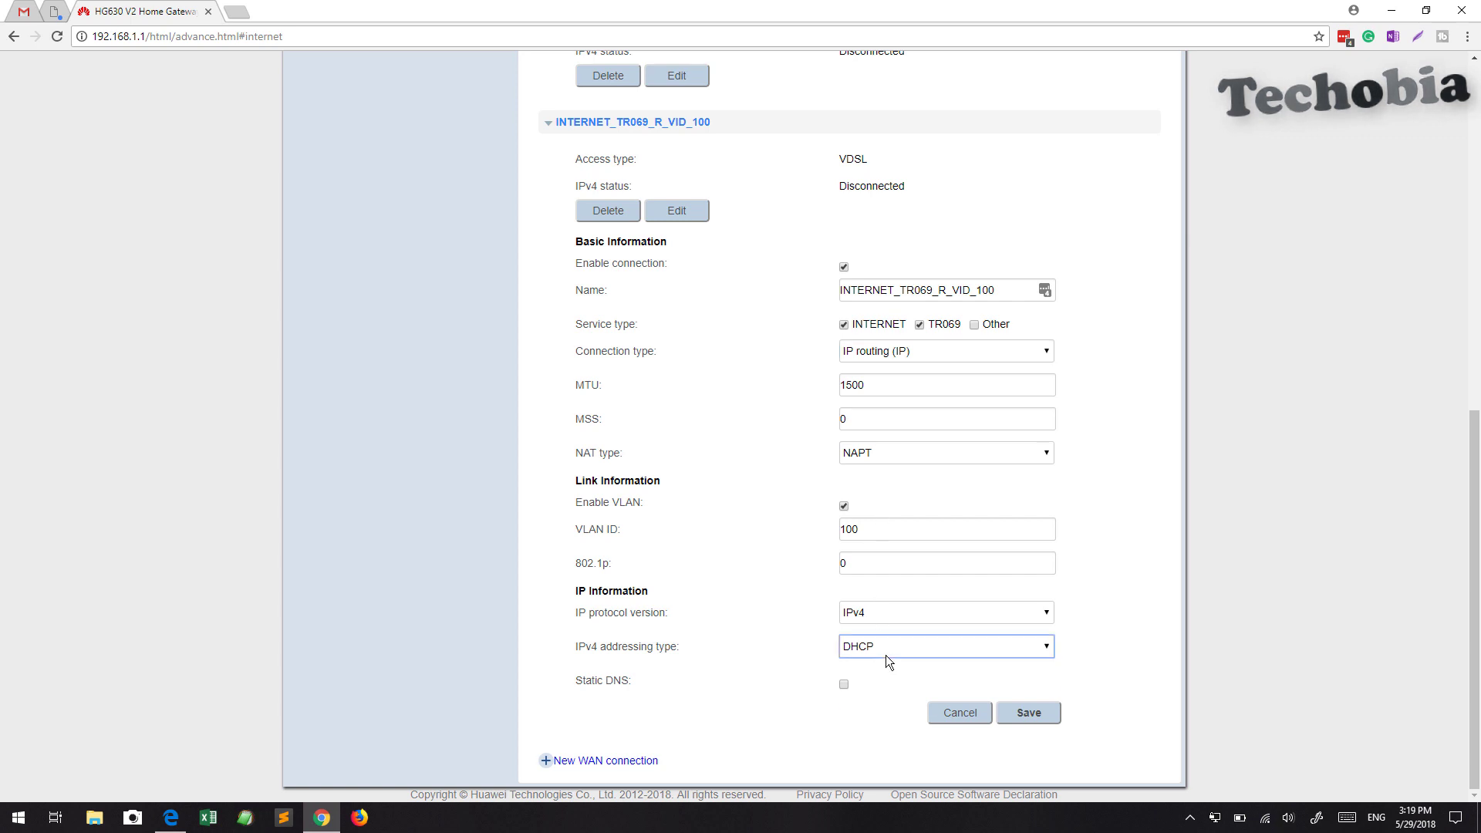
left_click(876, 697)
scroll(1034, 605, "down", 2)
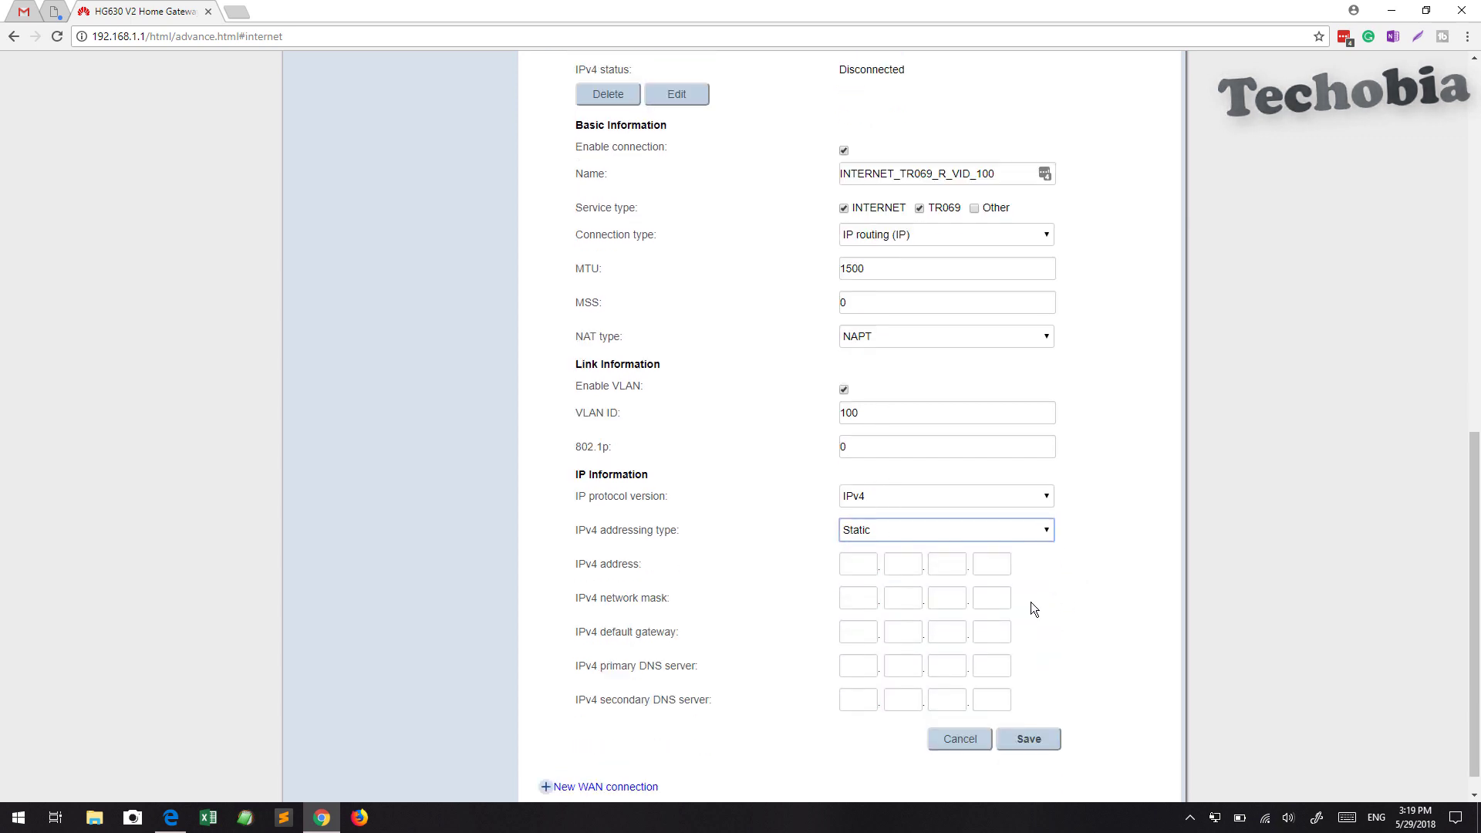
left_click(871, 540)
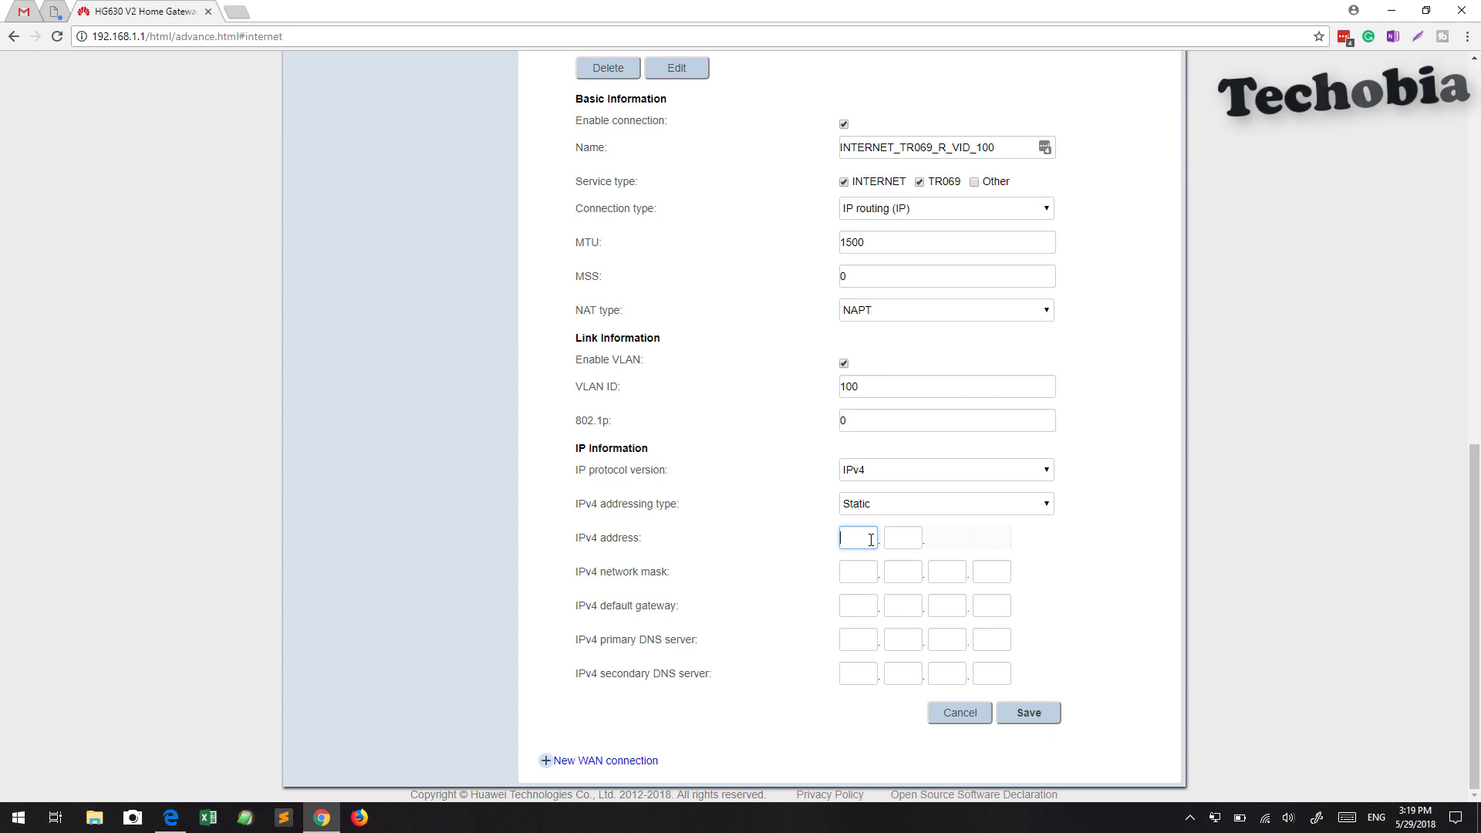
type("122160")
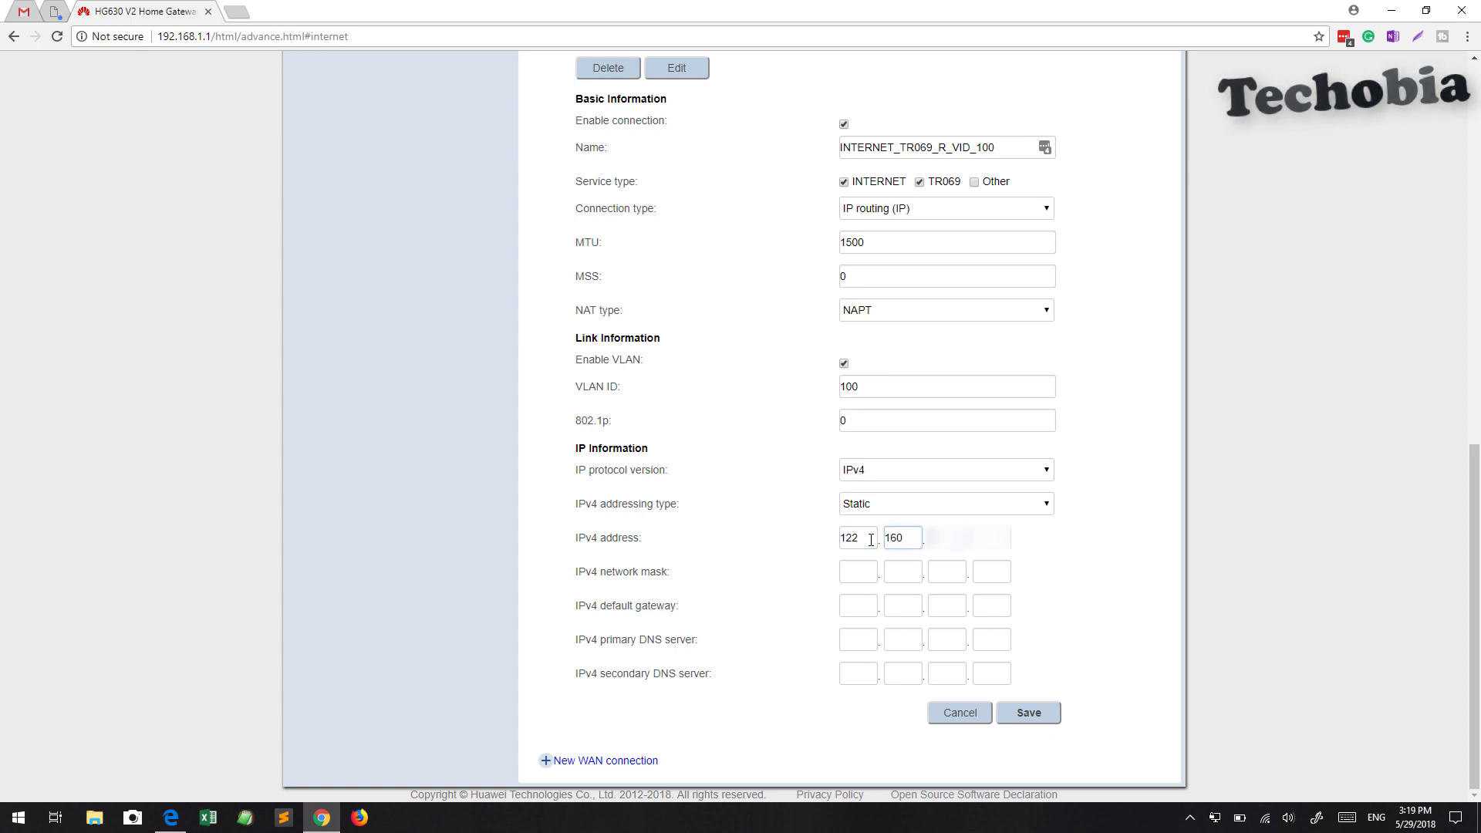
type("12")
key("Tab")
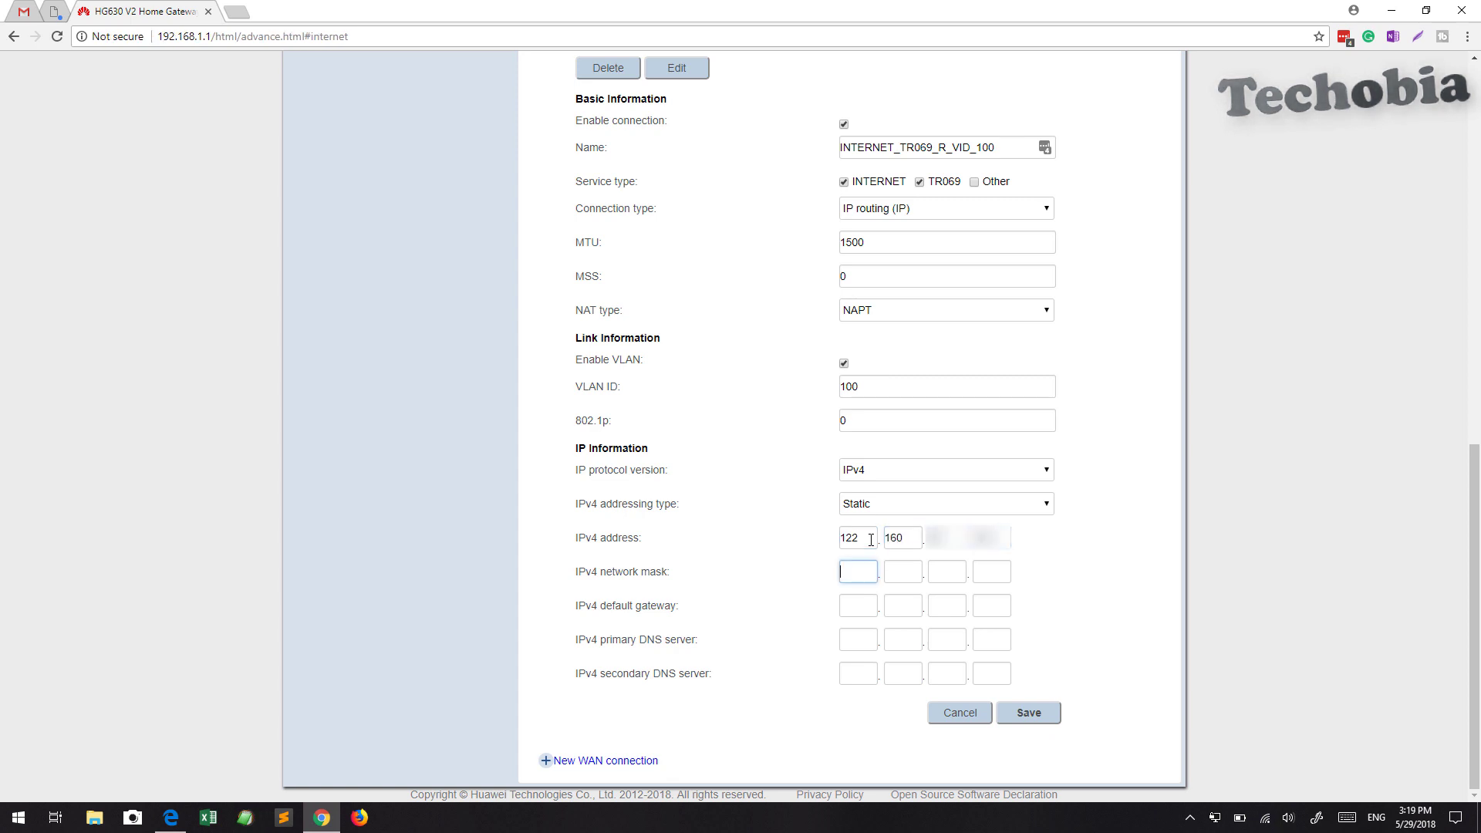
type("255.255.")
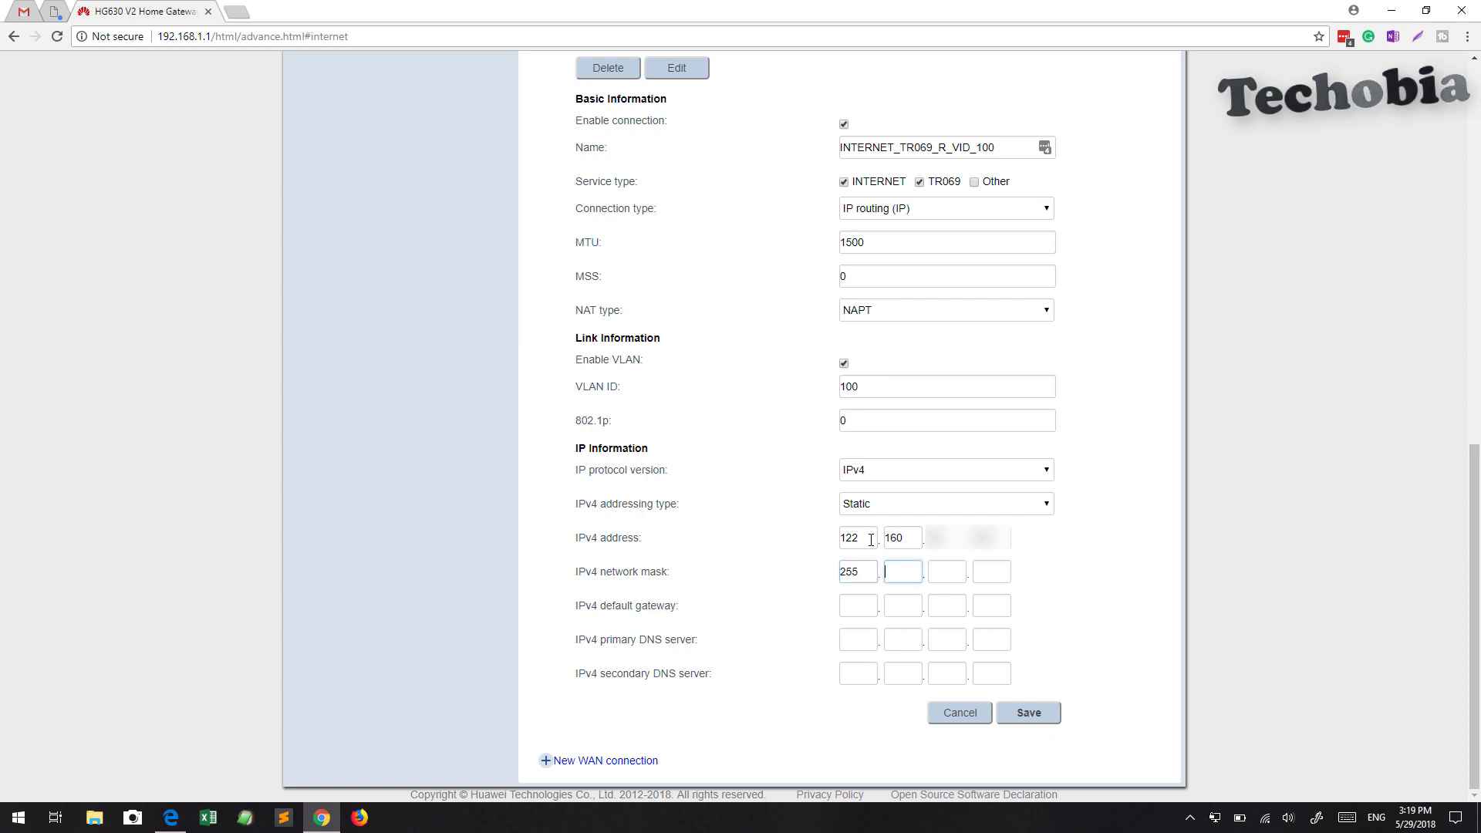
type("255.0")
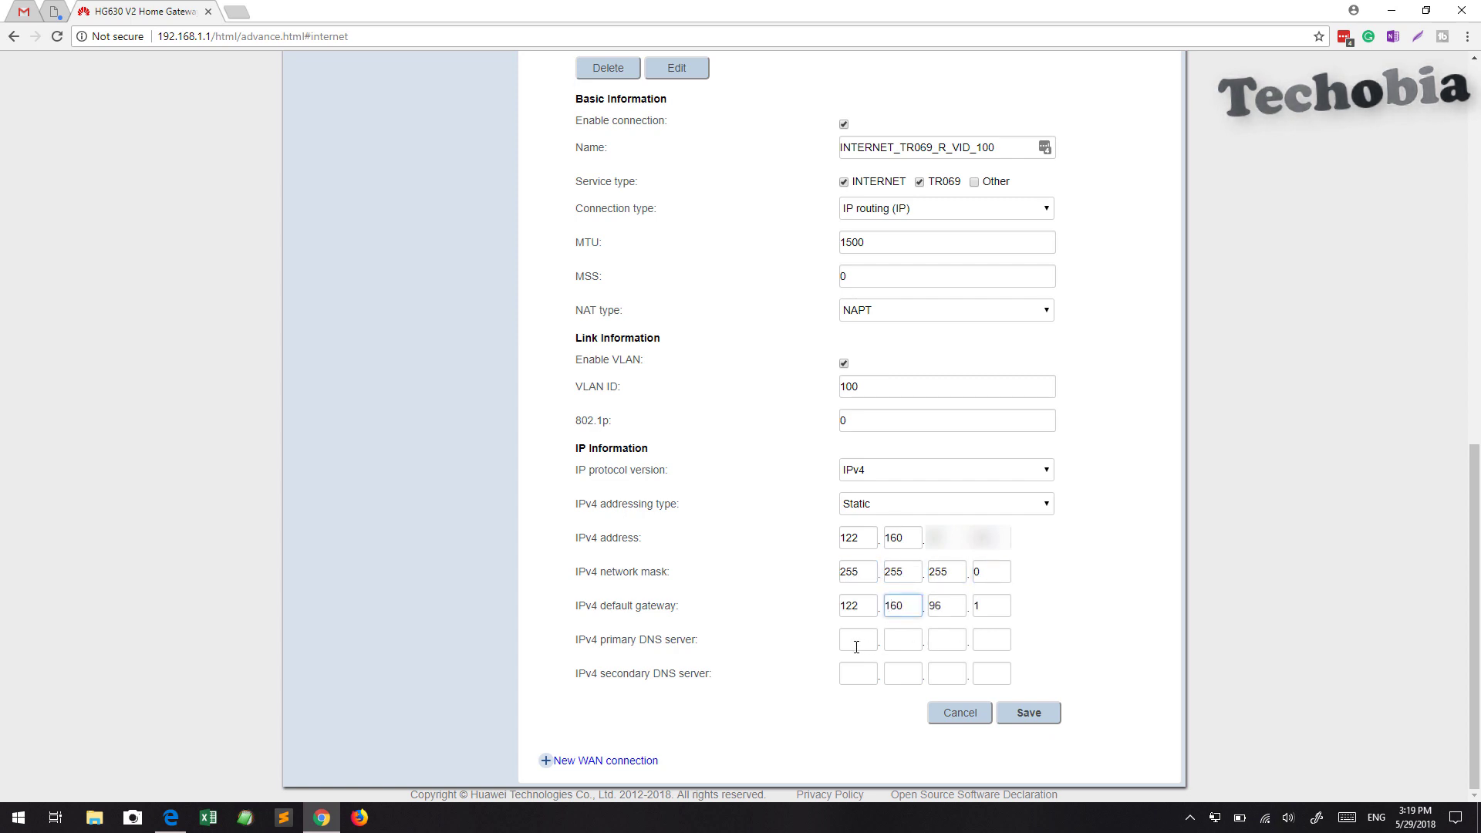
Step: Set primary DNS to 8.8.8.8 and secondary DNS to 8.8.4.4
left_click(855, 646)
type("8")
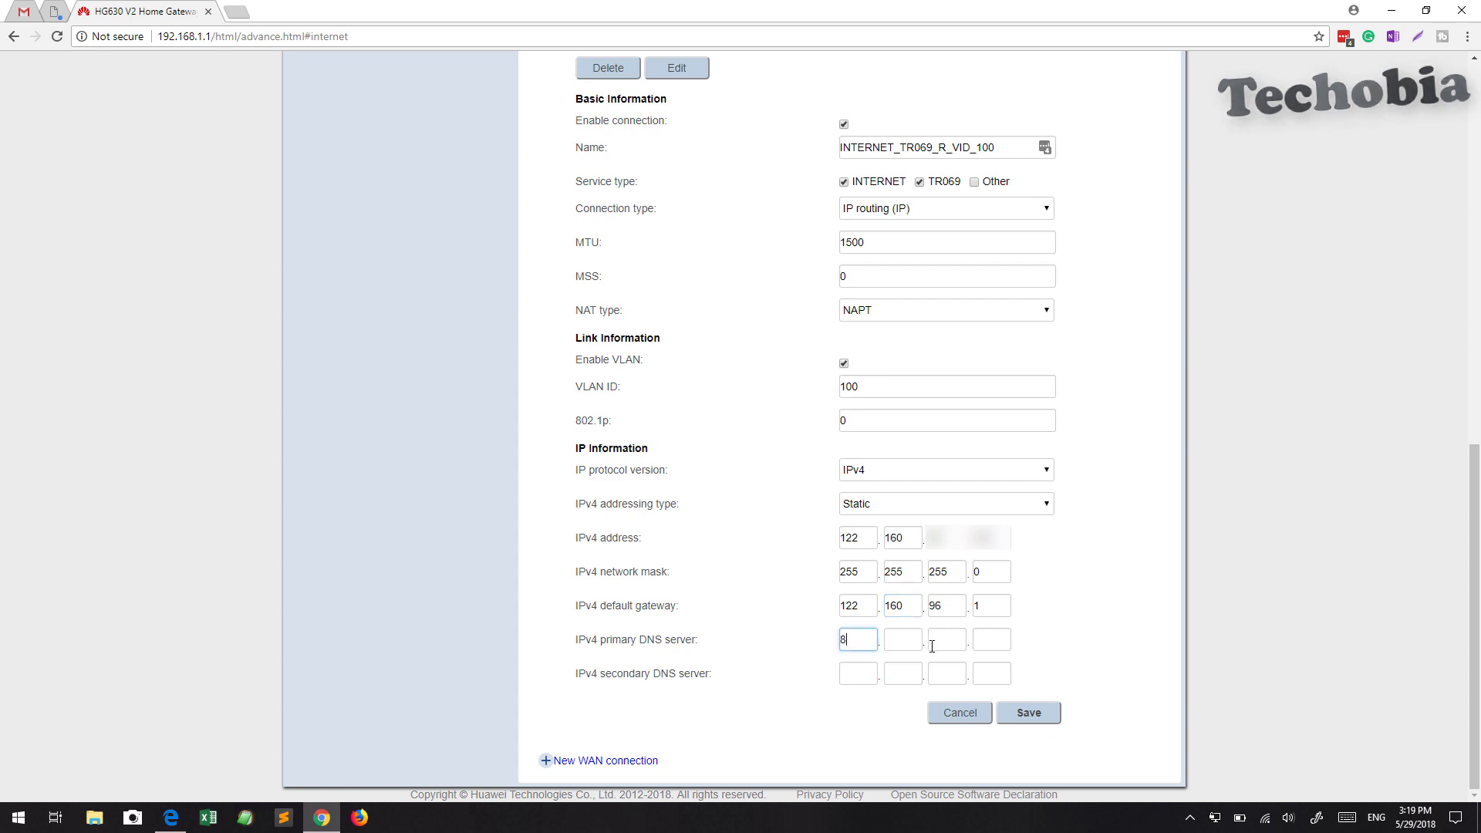
type(".8.8.8")
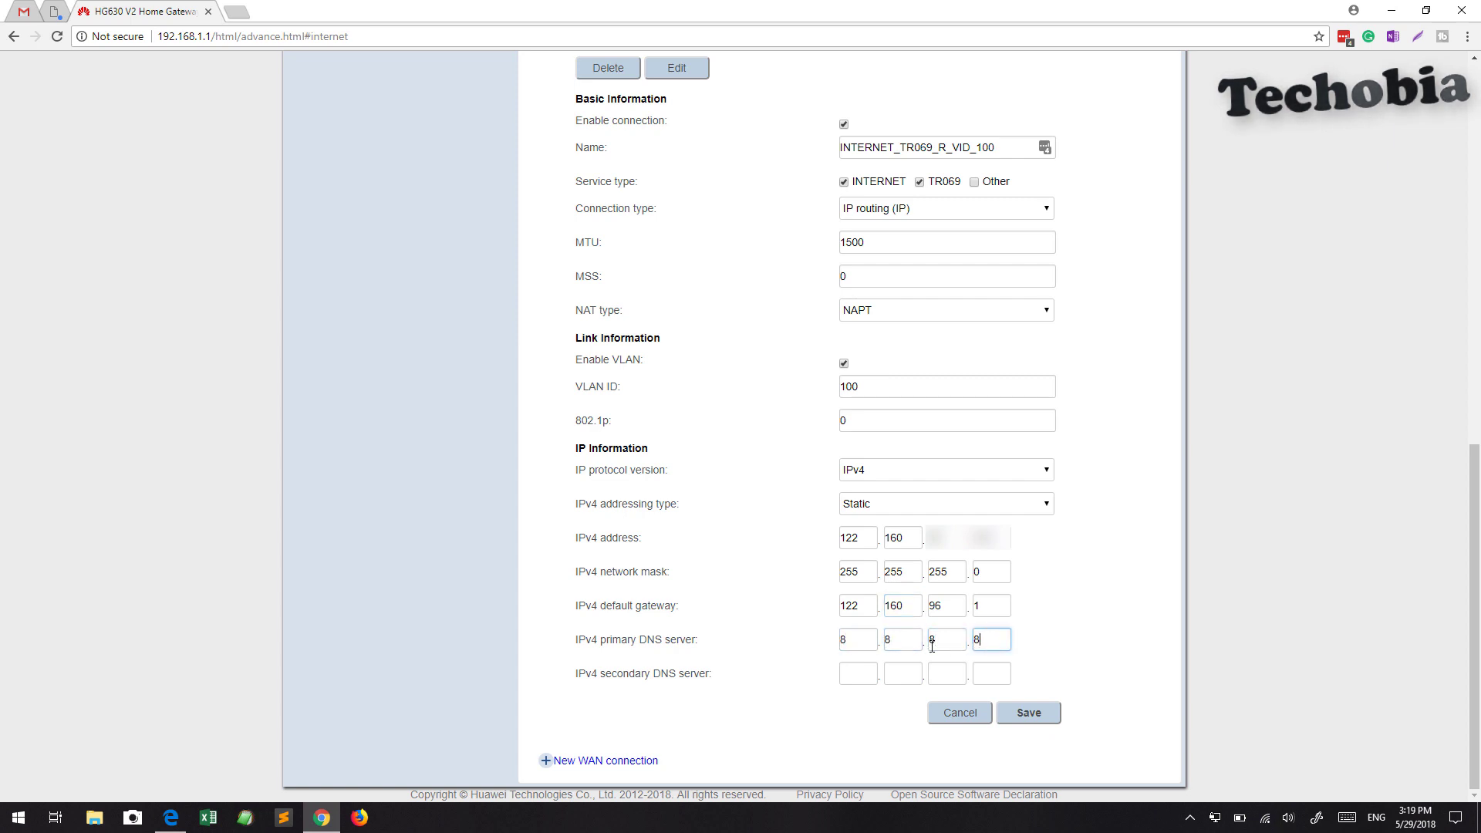
key("Tab")
type("8.84.4")
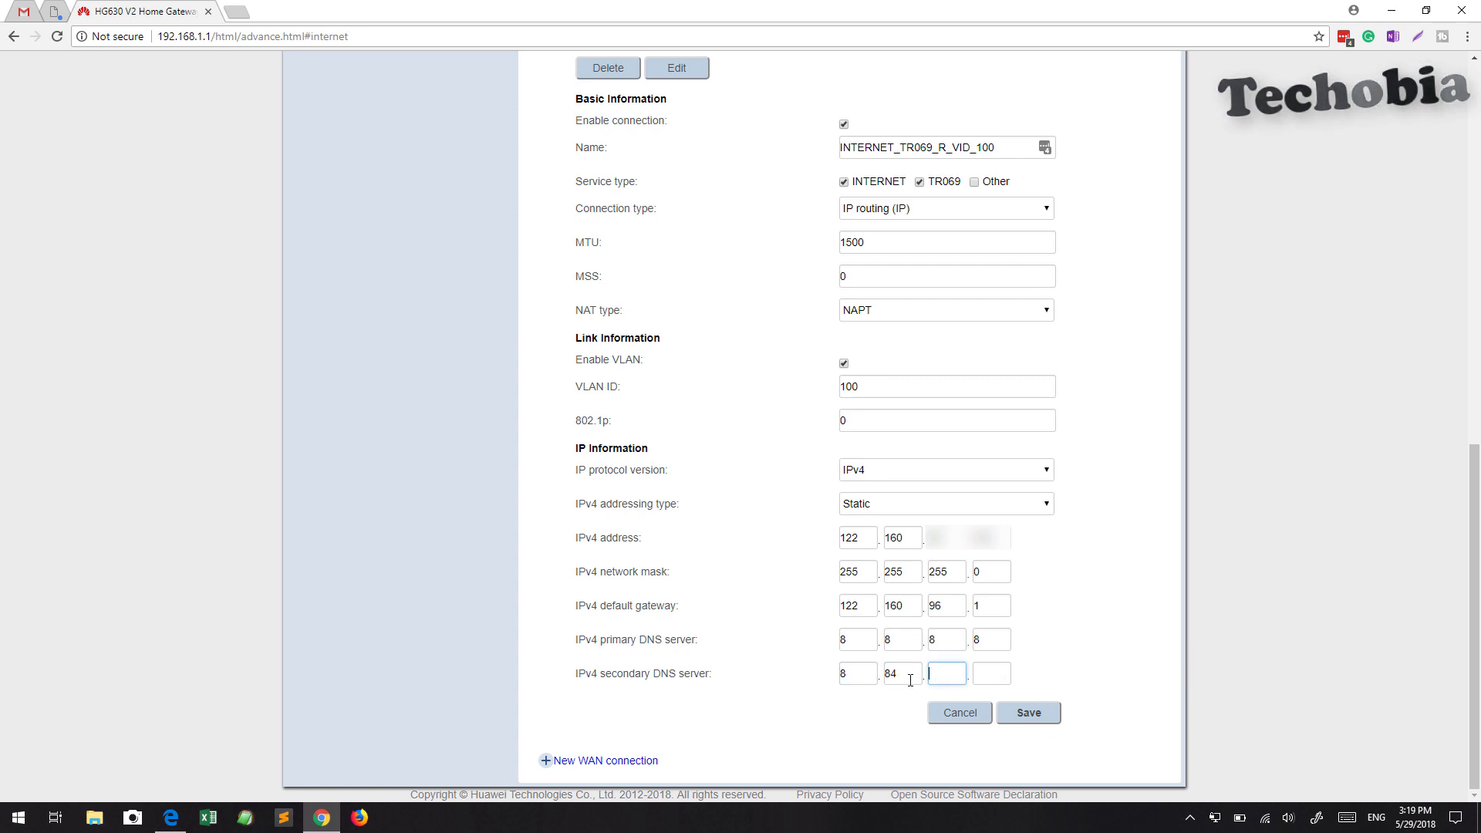
type(".44.4")
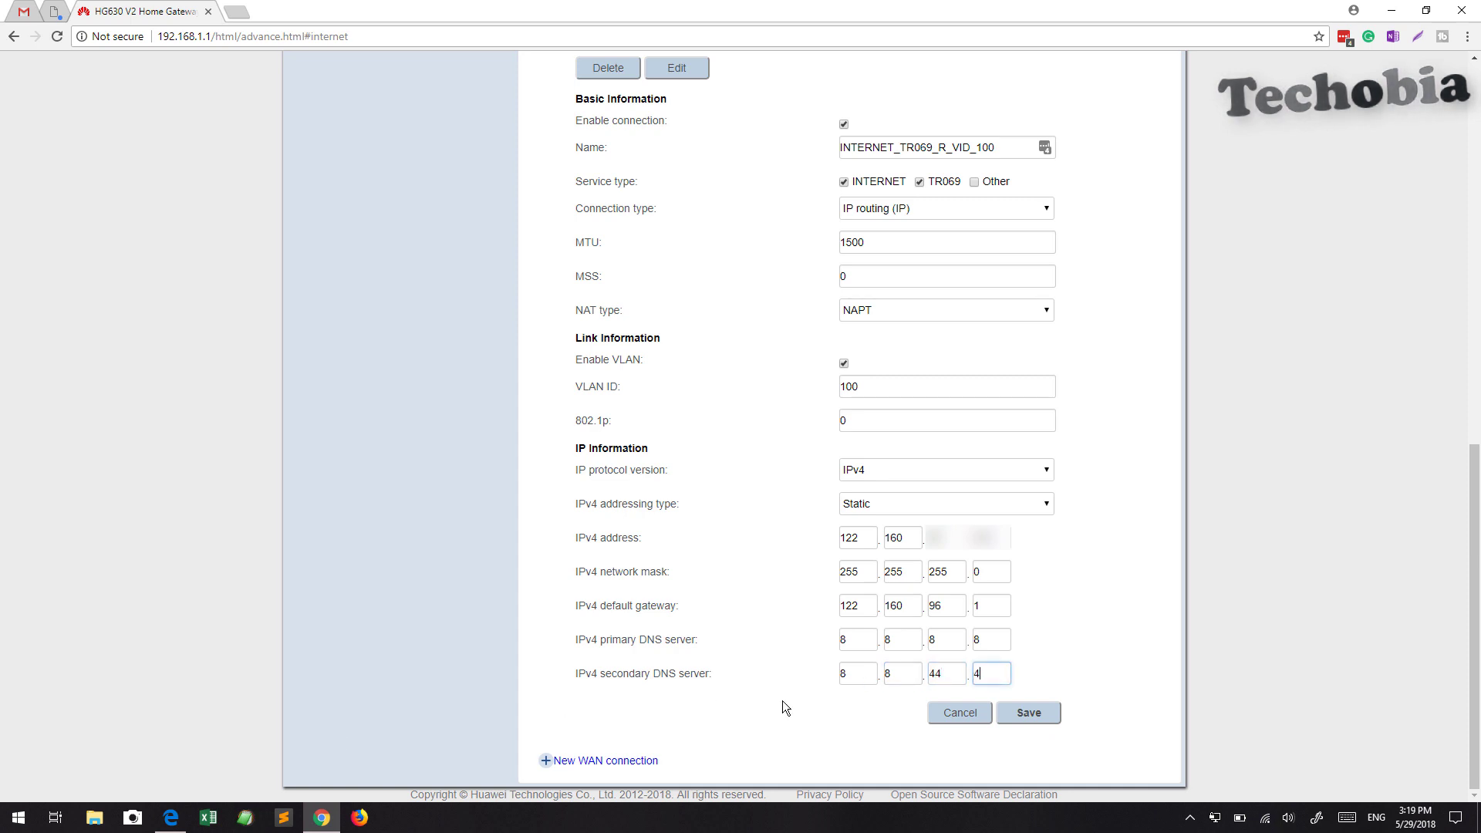
left_click(956, 666)
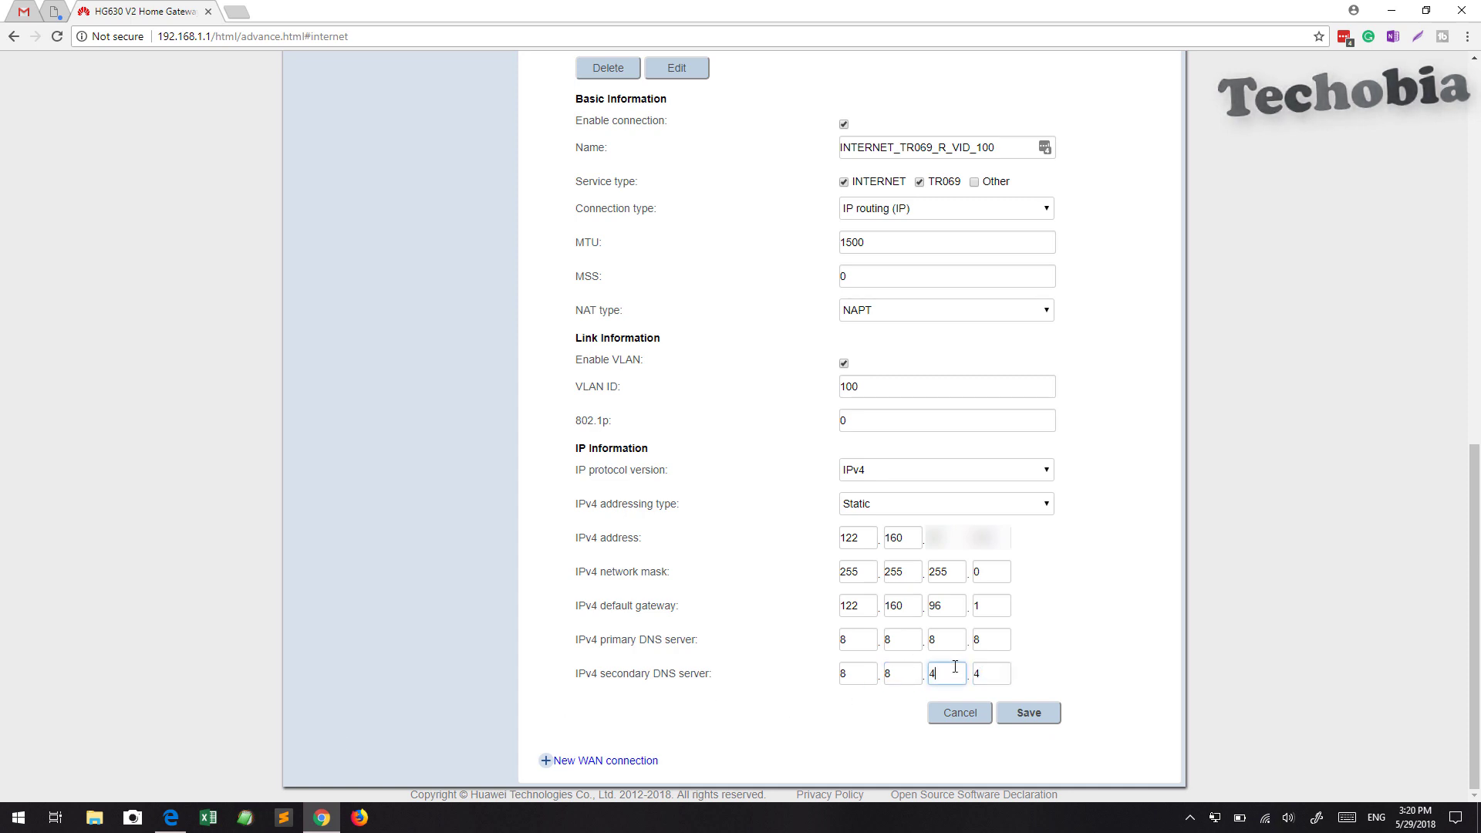
Step: Save the static-IP settings, accept the warning, and verify INTERNET_TR069_R_VID_100 shows Connected
left_click(1043, 717)
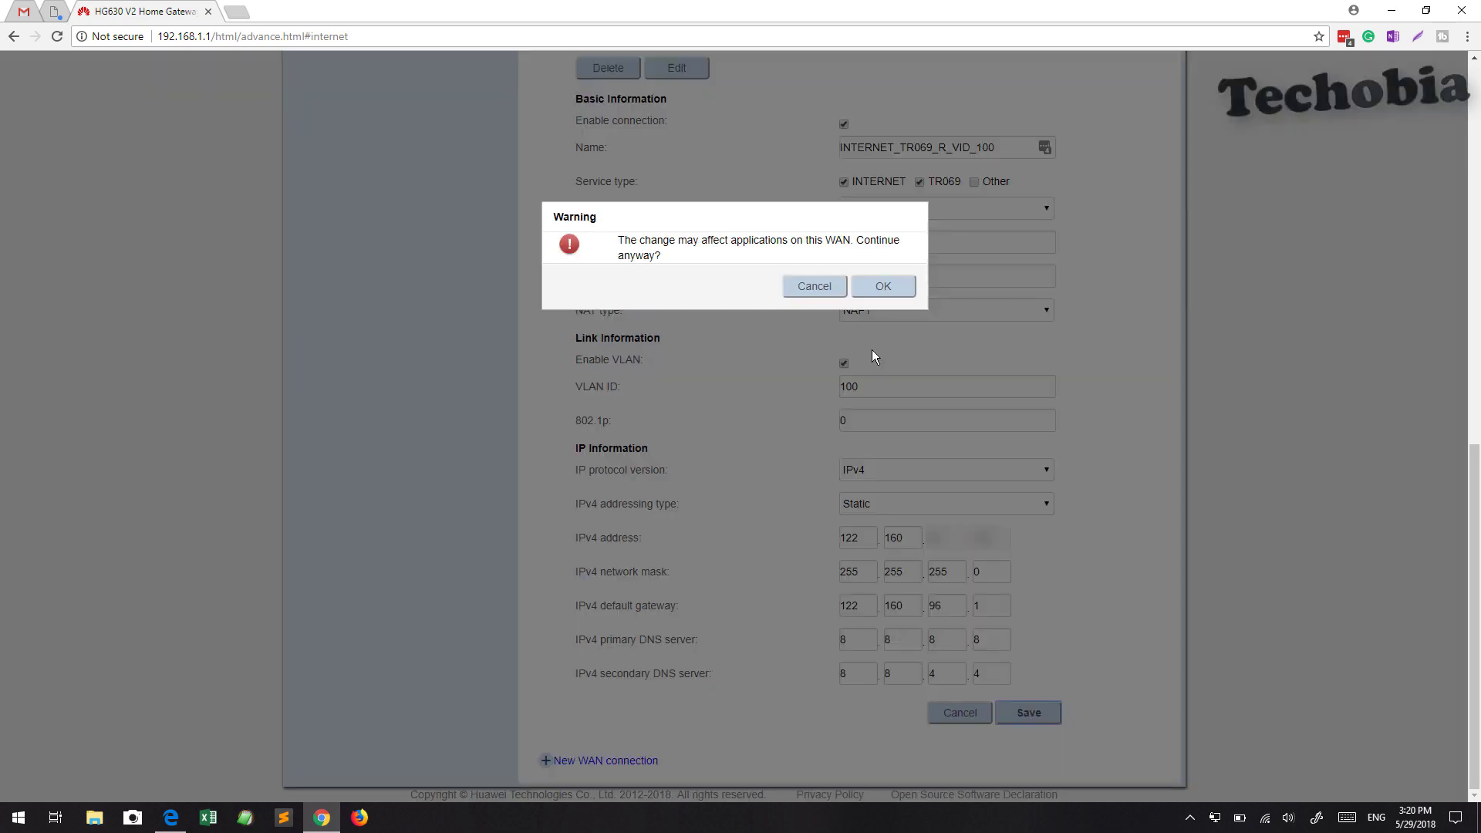
left_click(878, 286)
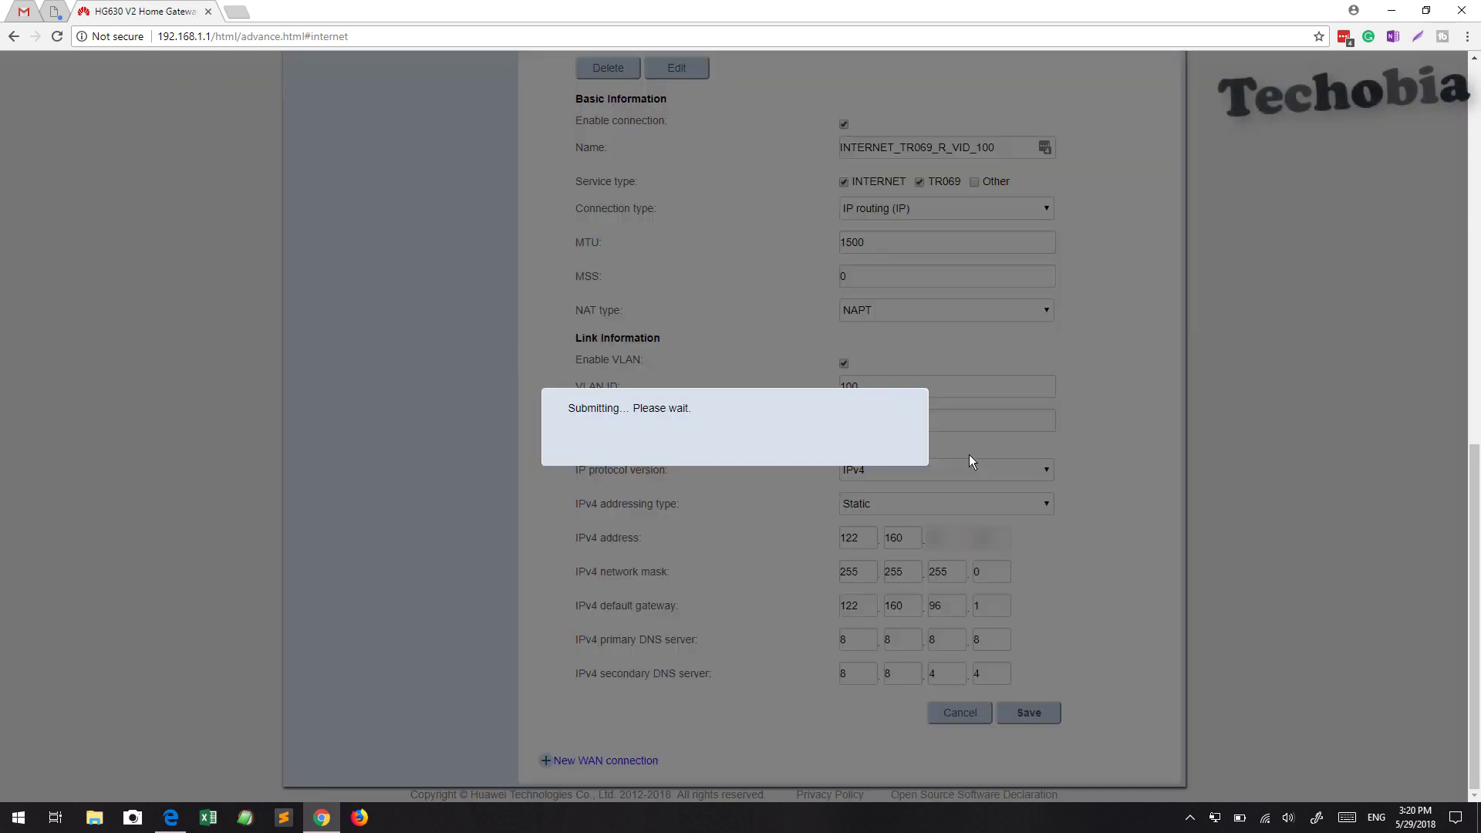
scroll(1144, 456, "up", 3)
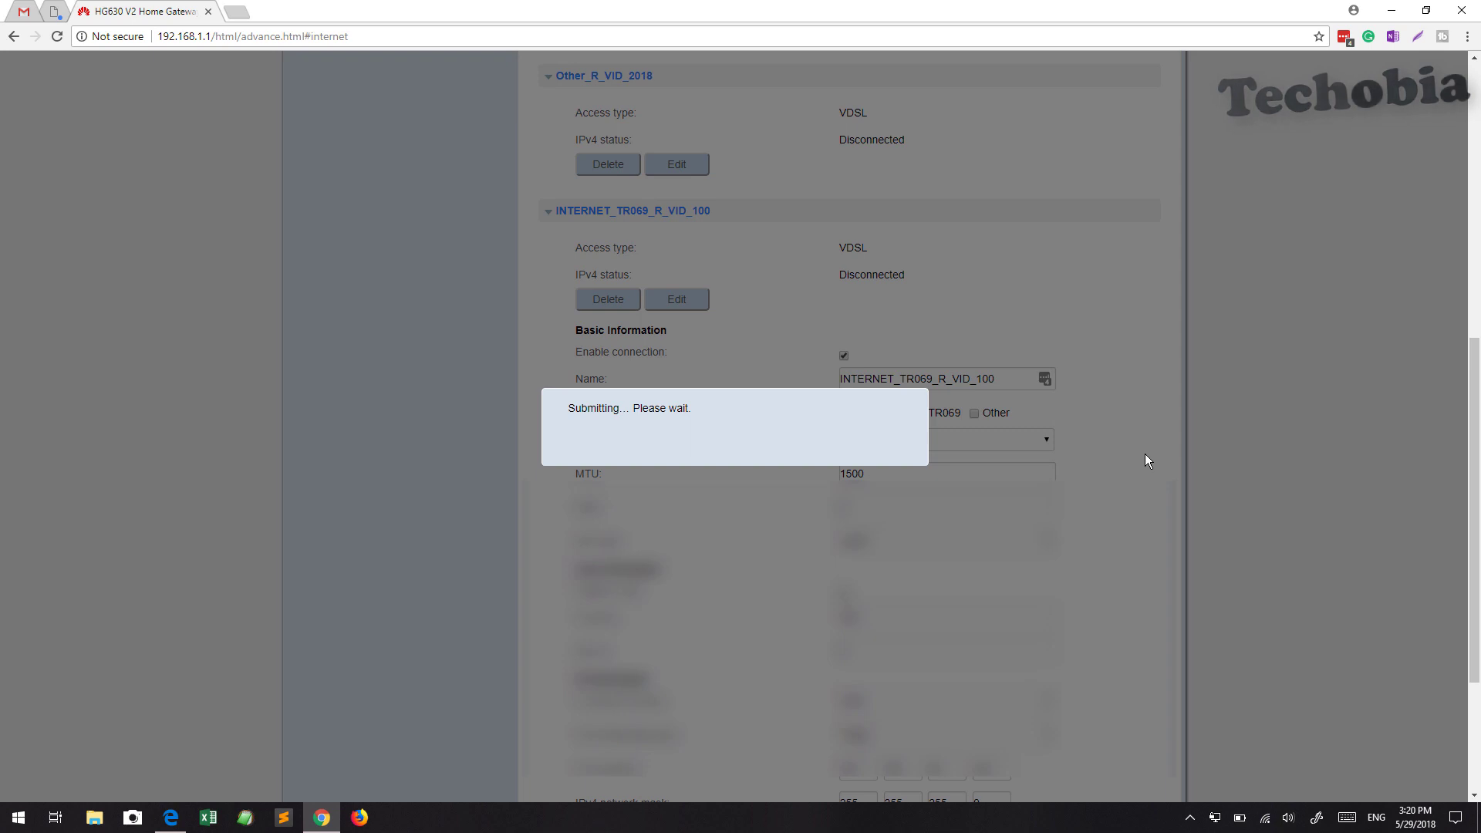
scroll(1145, 454, "up", 8)
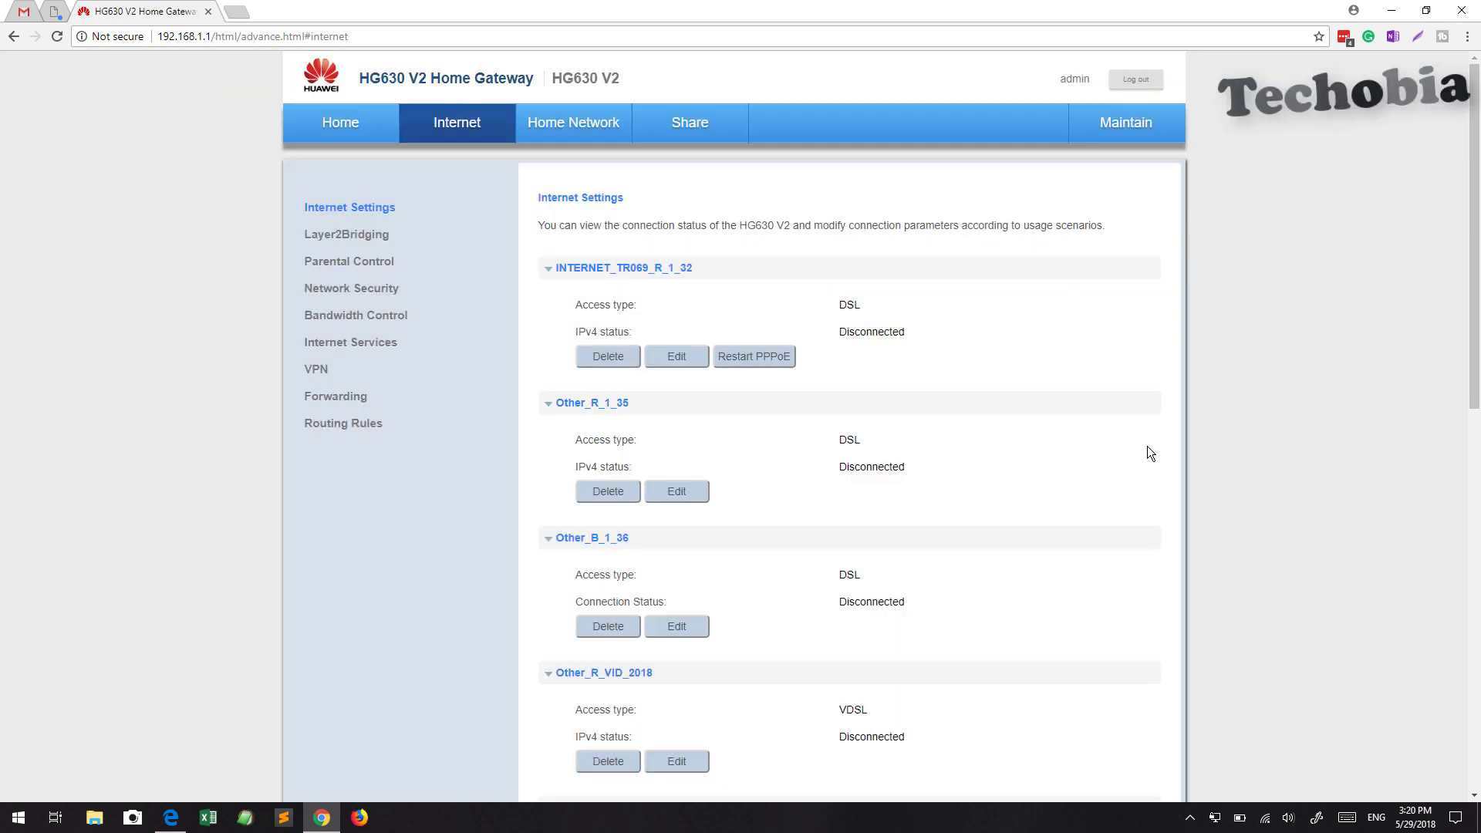
scroll(1148, 452, "down", 4)
scroll(1147, 453, "down", 4)
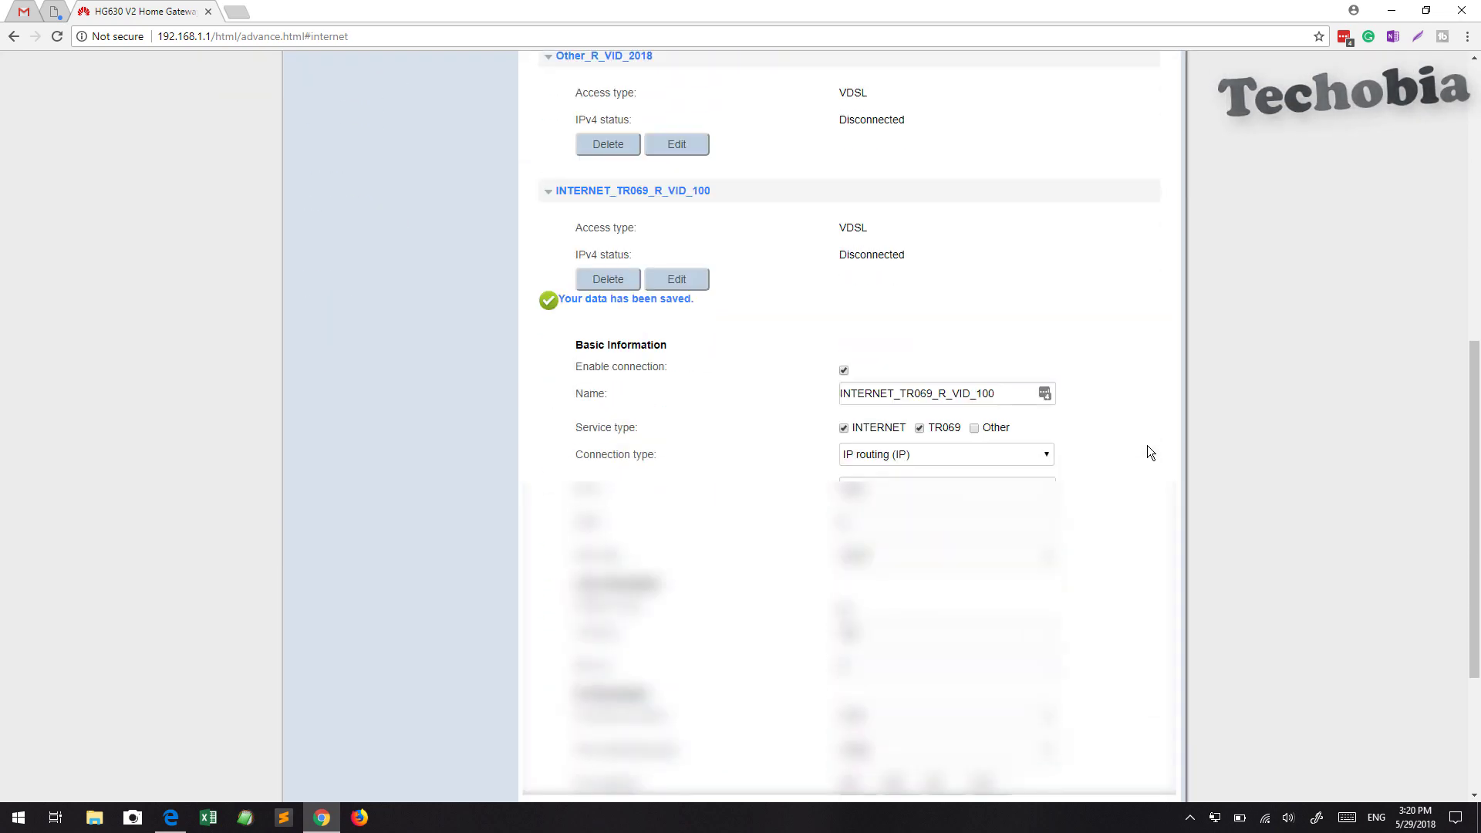
scroll(1148, 452, "up", 8)
scroll(1148, 453, "down", 1)
scroll(1148, 453, "down", 3)
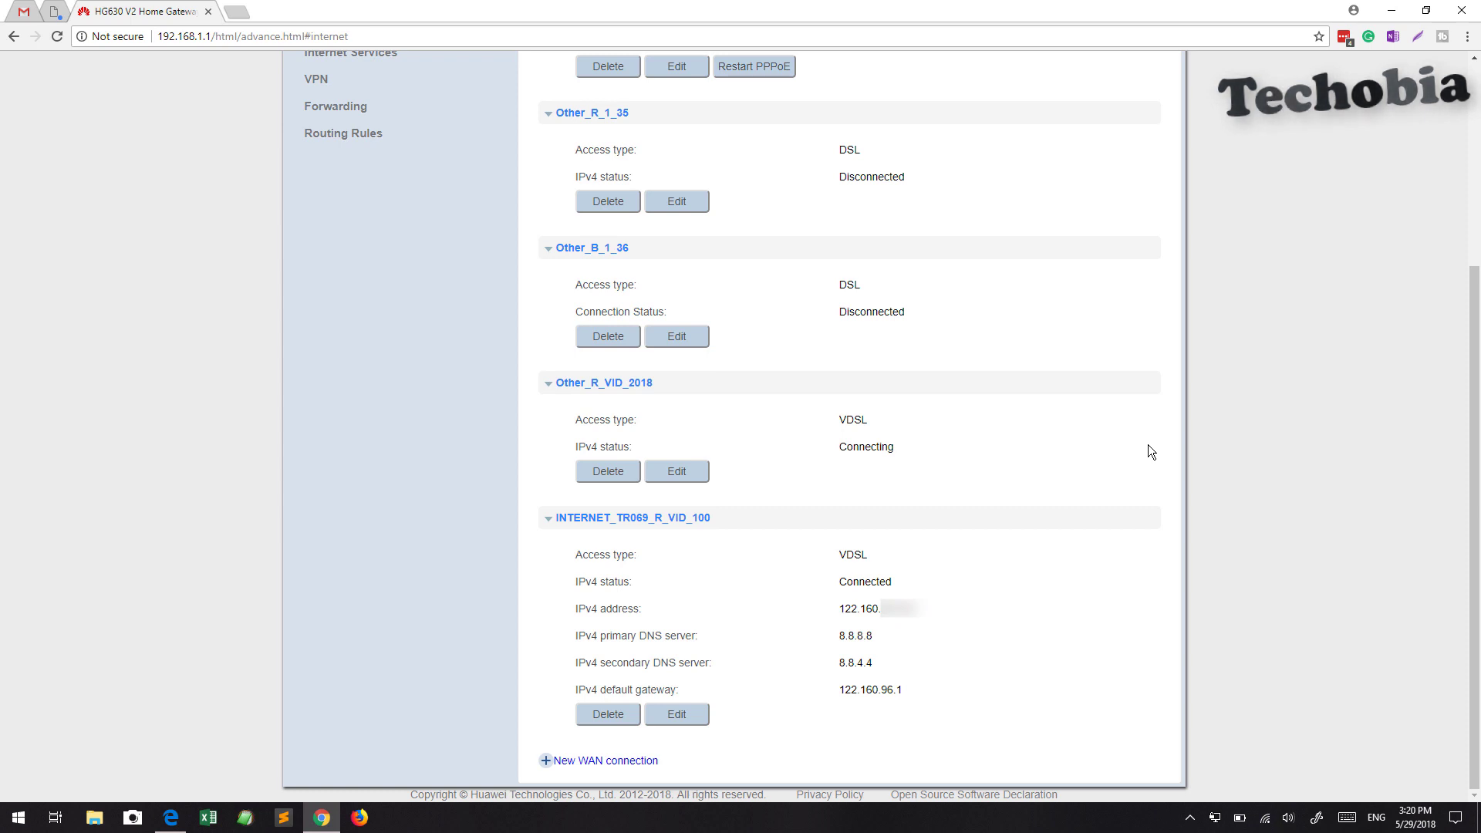
scroll(1148, 444, "up", 4)
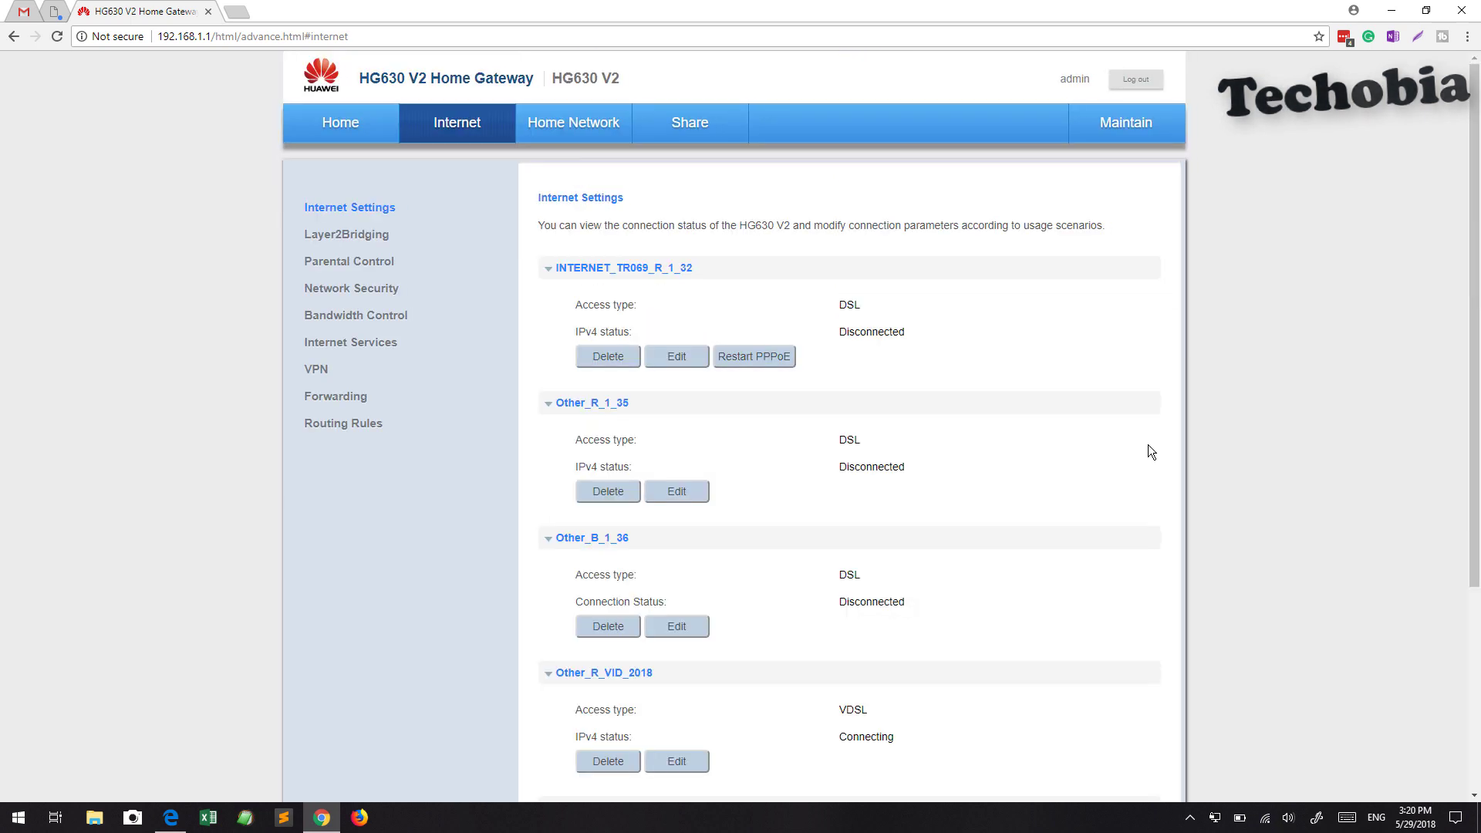
Step: Test internet in a new tab, then recheck the router's Internet Settings connection list
left_click(346, 133)
key("ctrl+t")
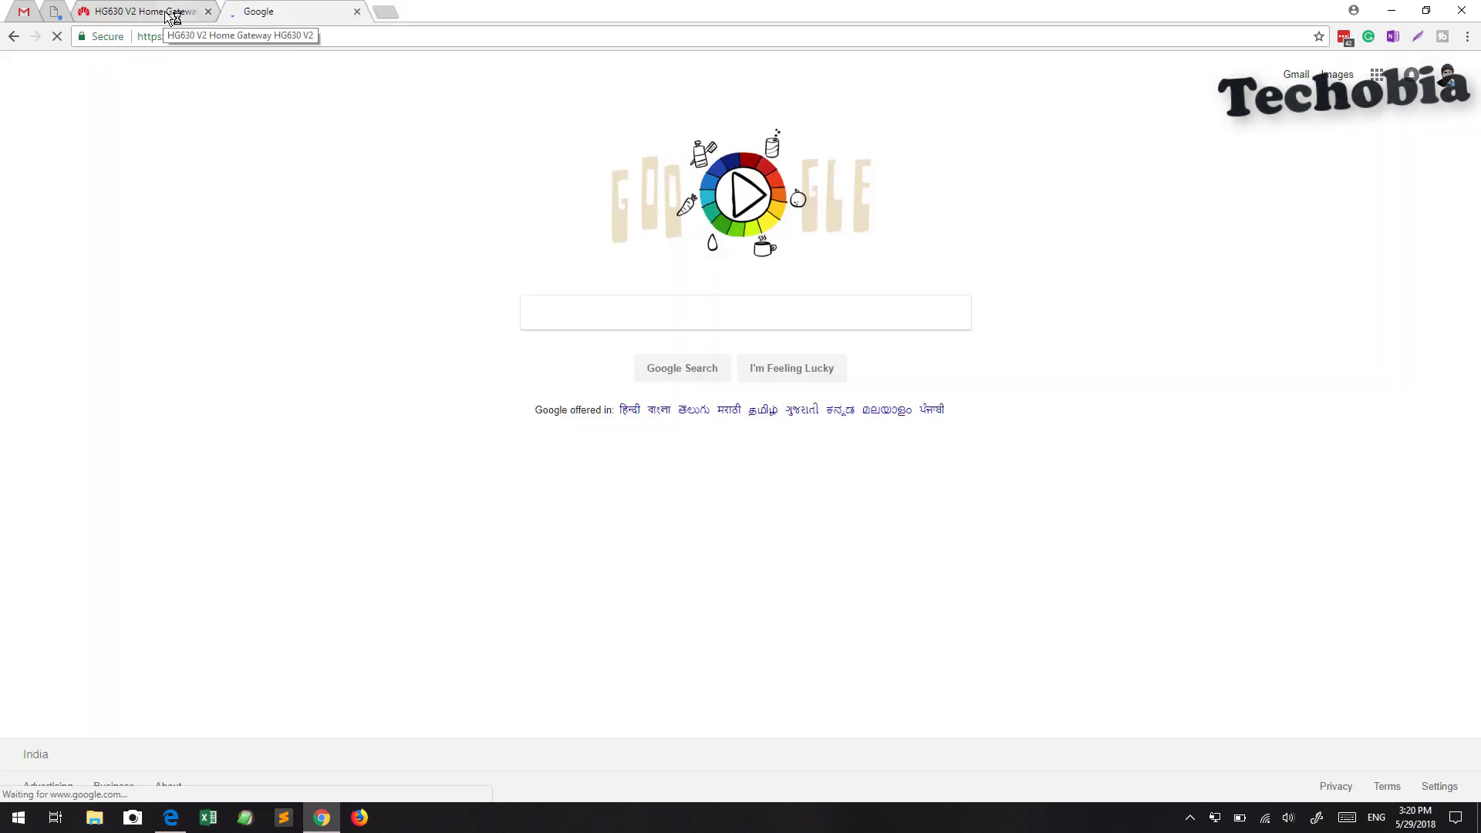
left_click(171, 16)
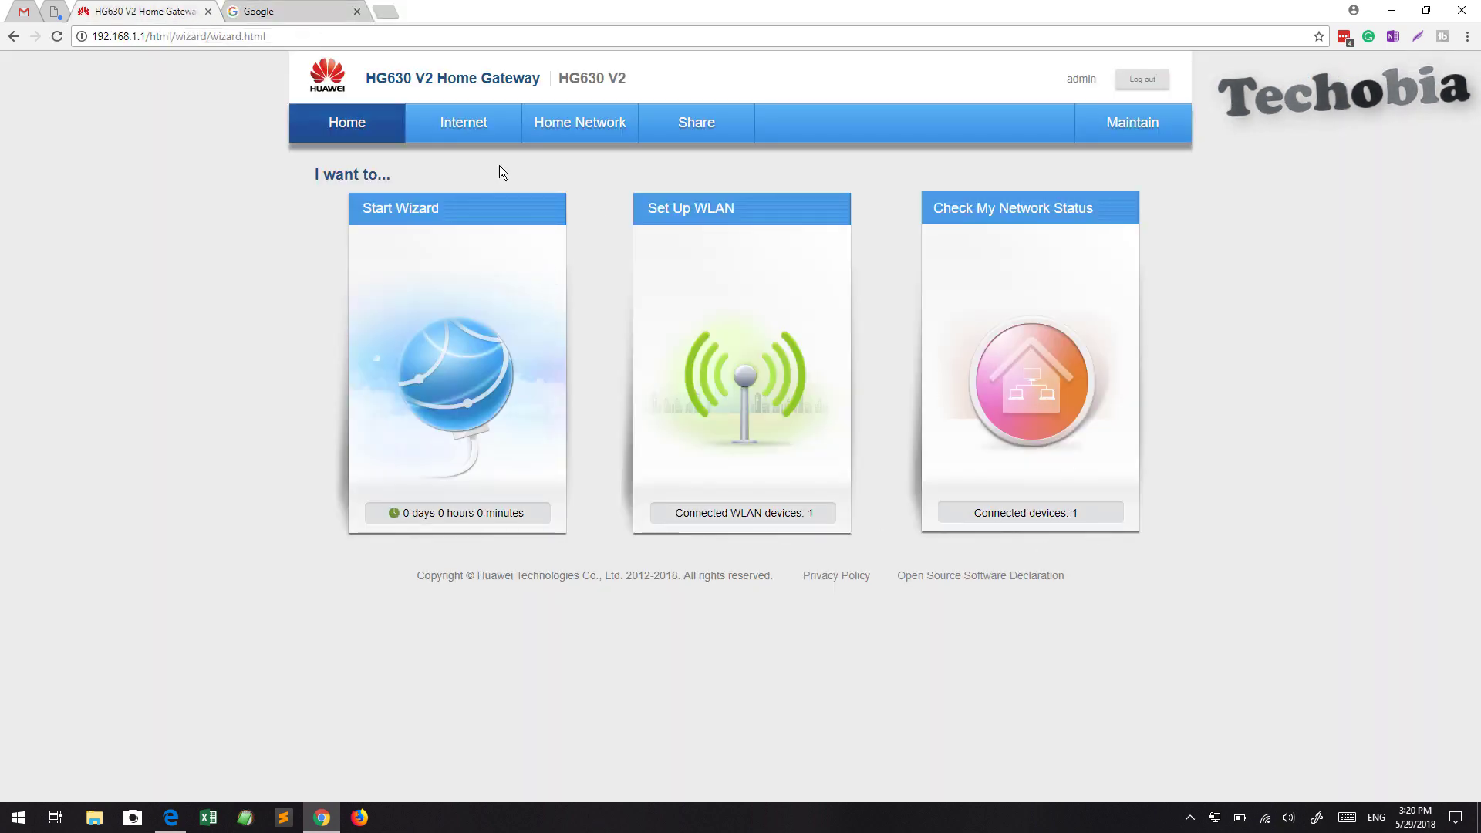
left_click(458, 124)
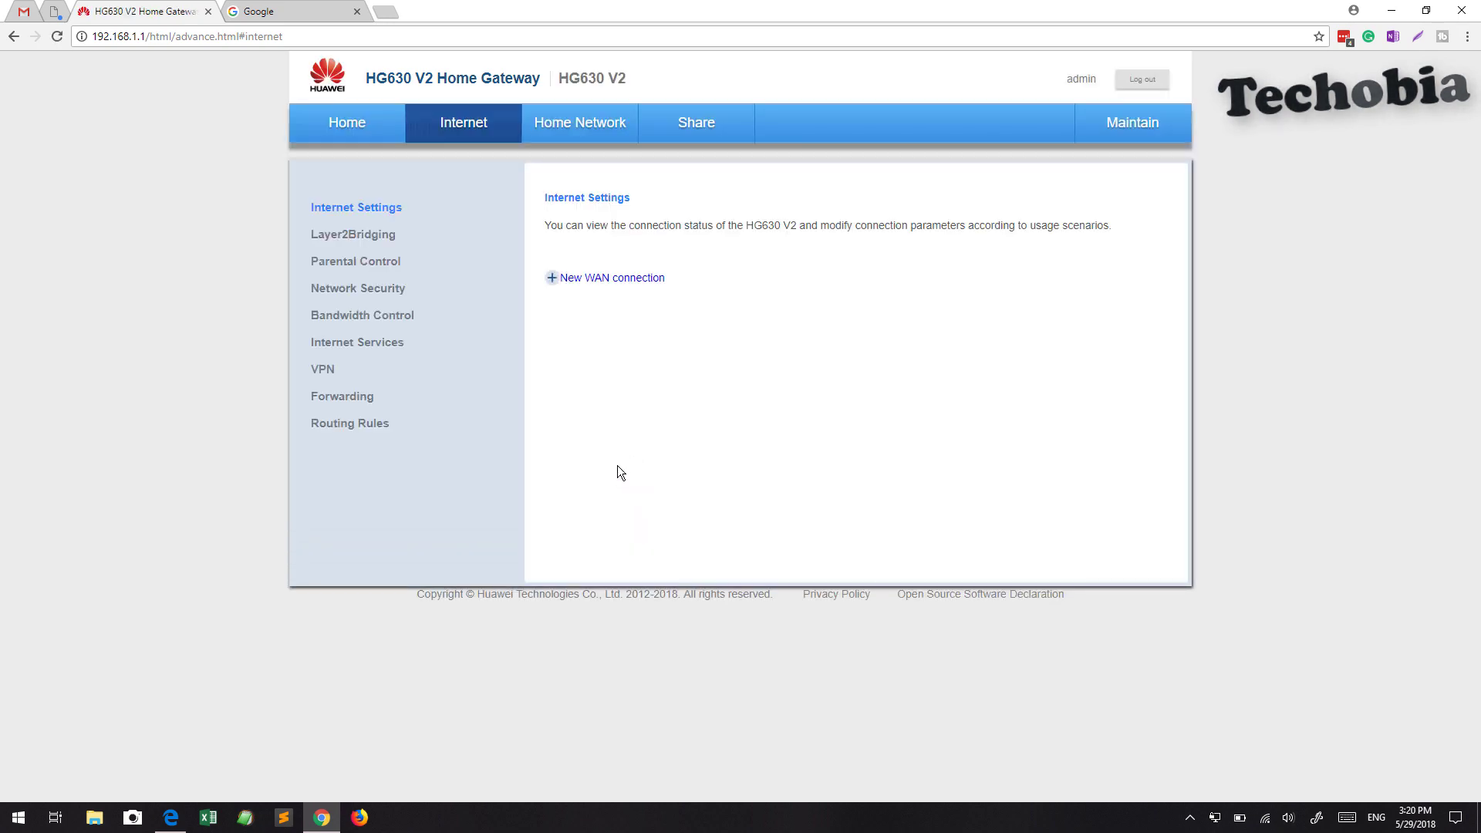
scroll(620, 468, "down", 4)
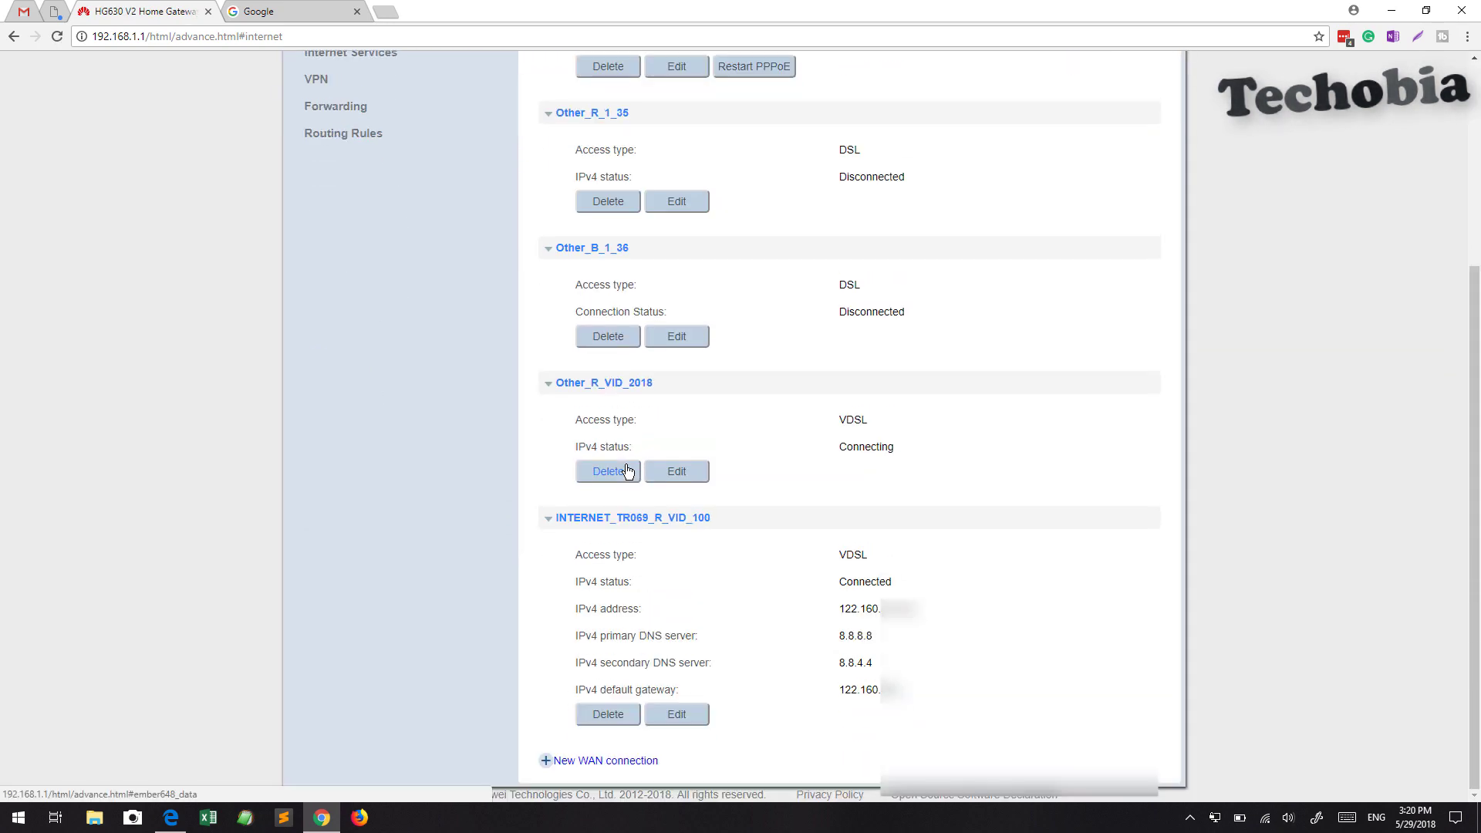
scroll(628, 472, "up", 4)
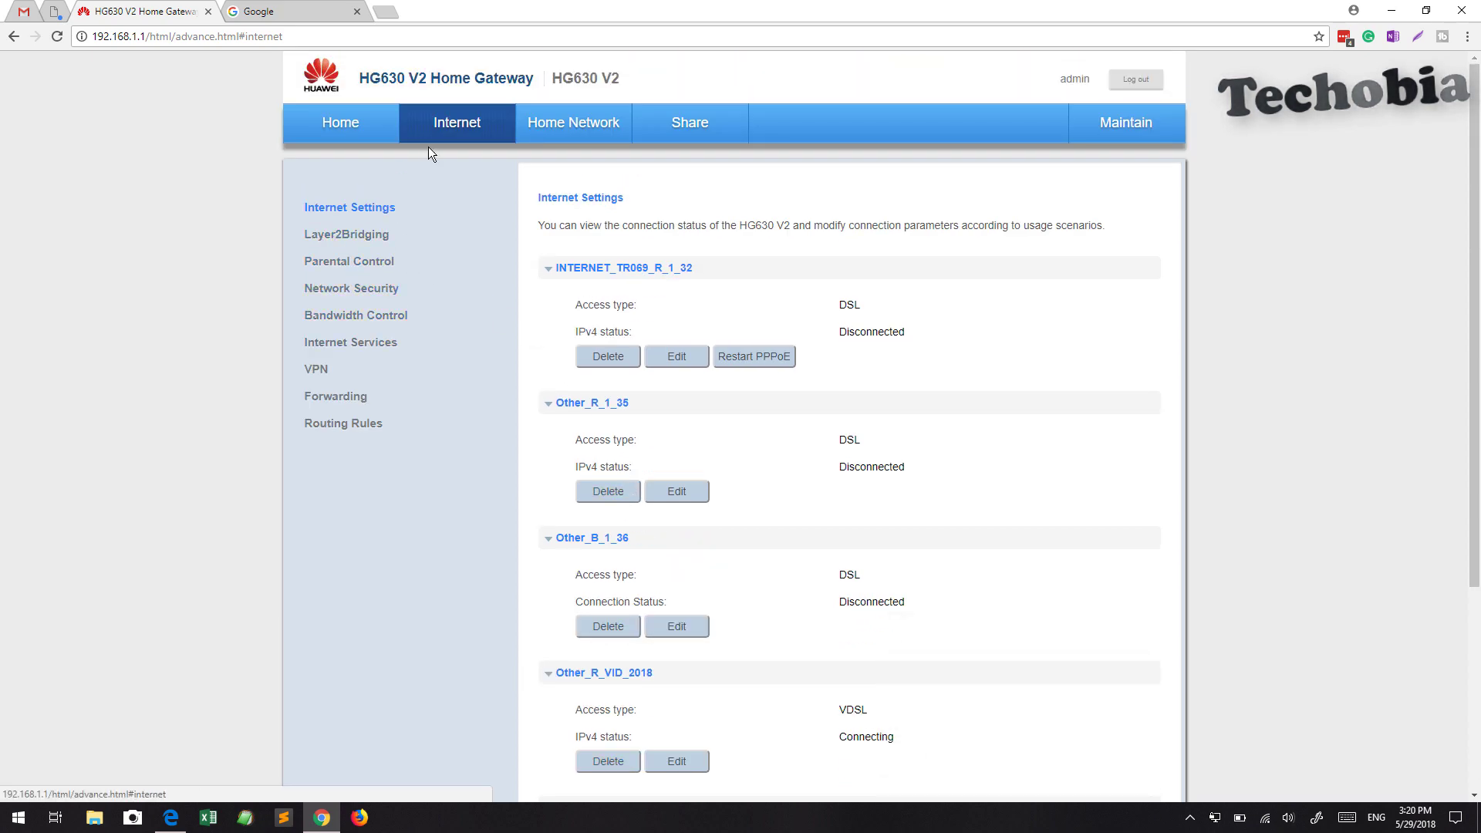
Step: Review the LAN Devices forwarding-rule and DMZ pages, then return to LAN Interface
left_click(571, 124)
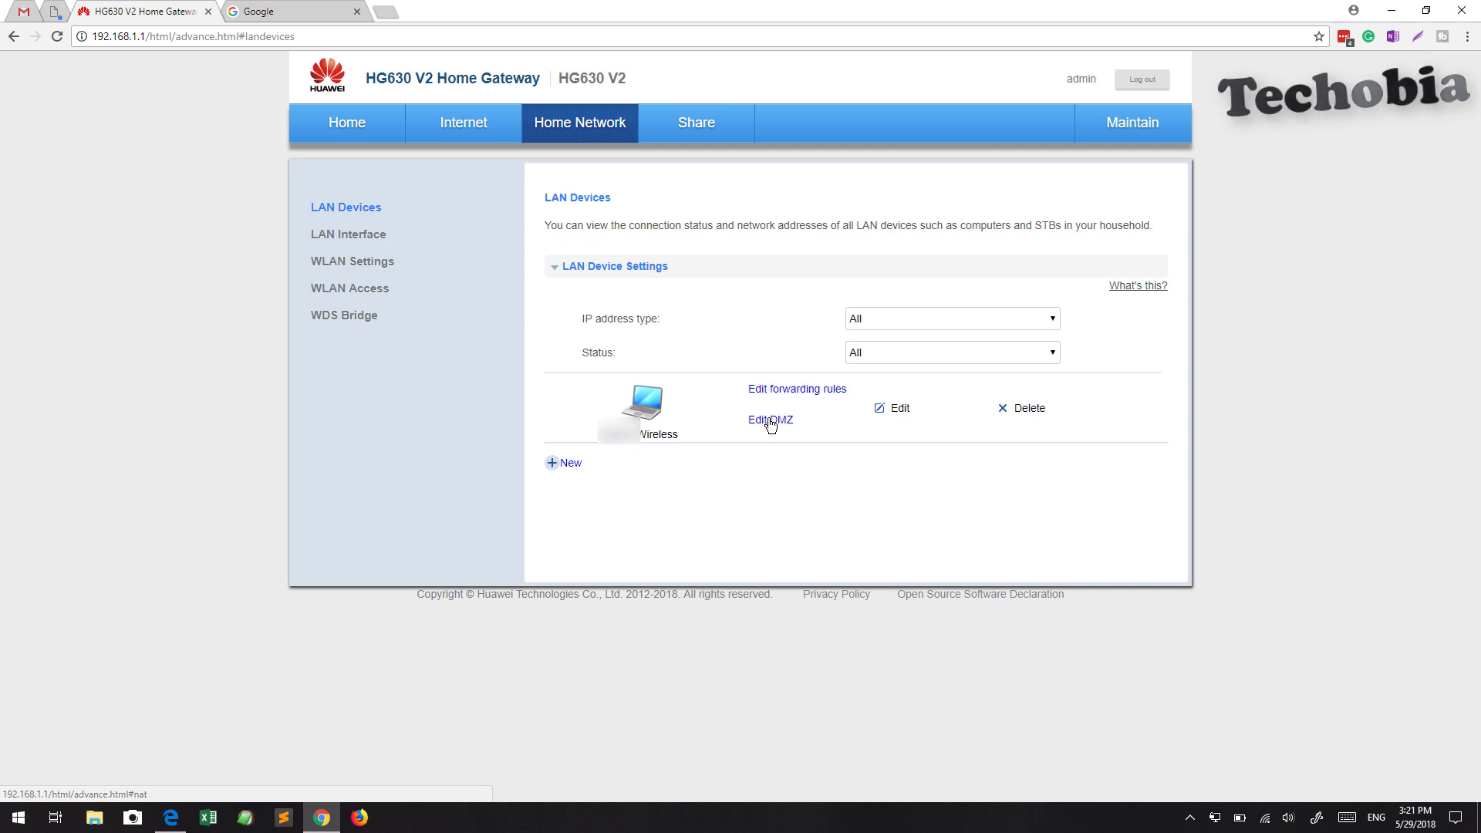
left_click(800, 390)
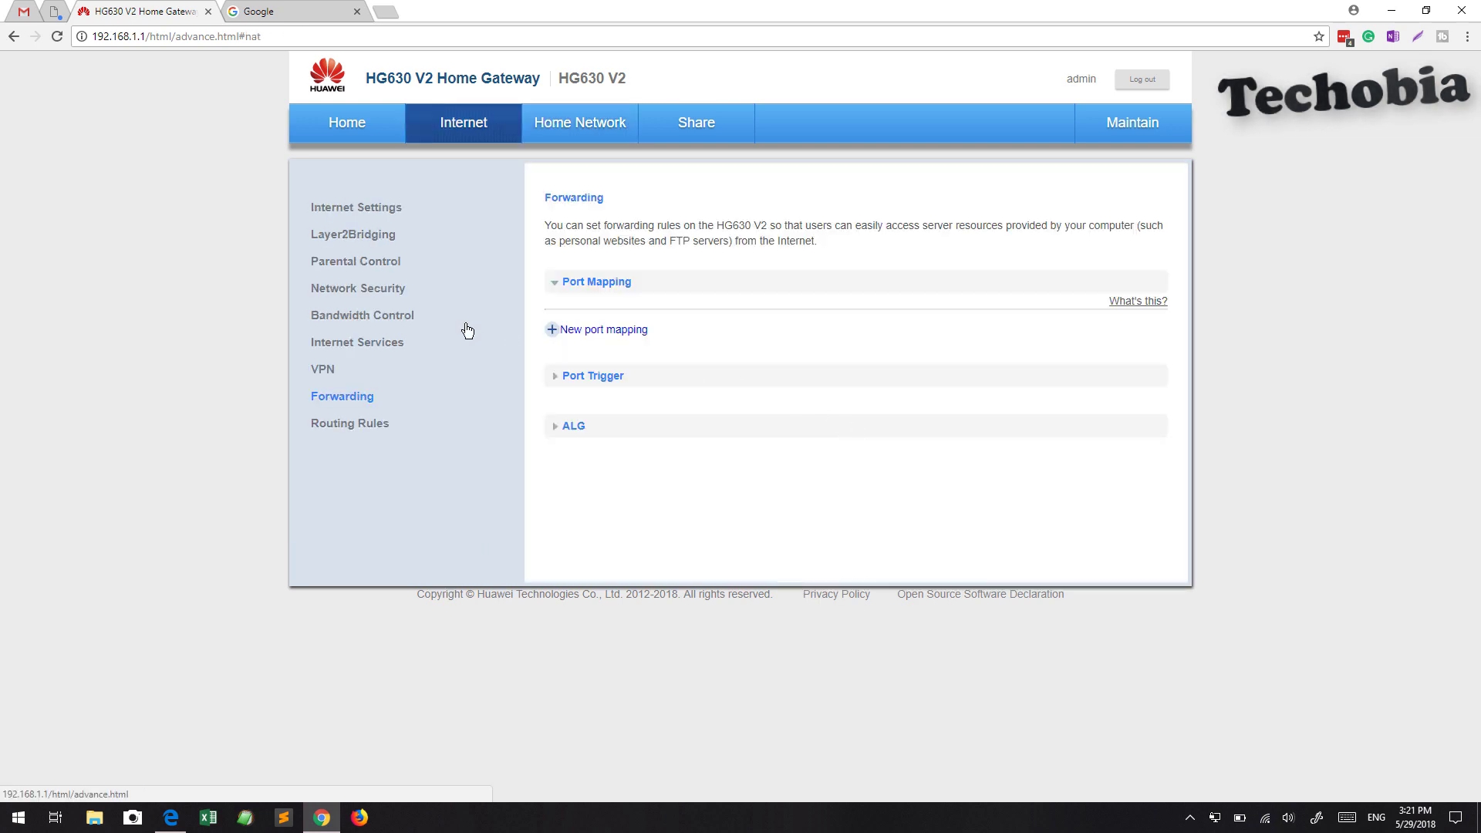
left_click(13, 37)
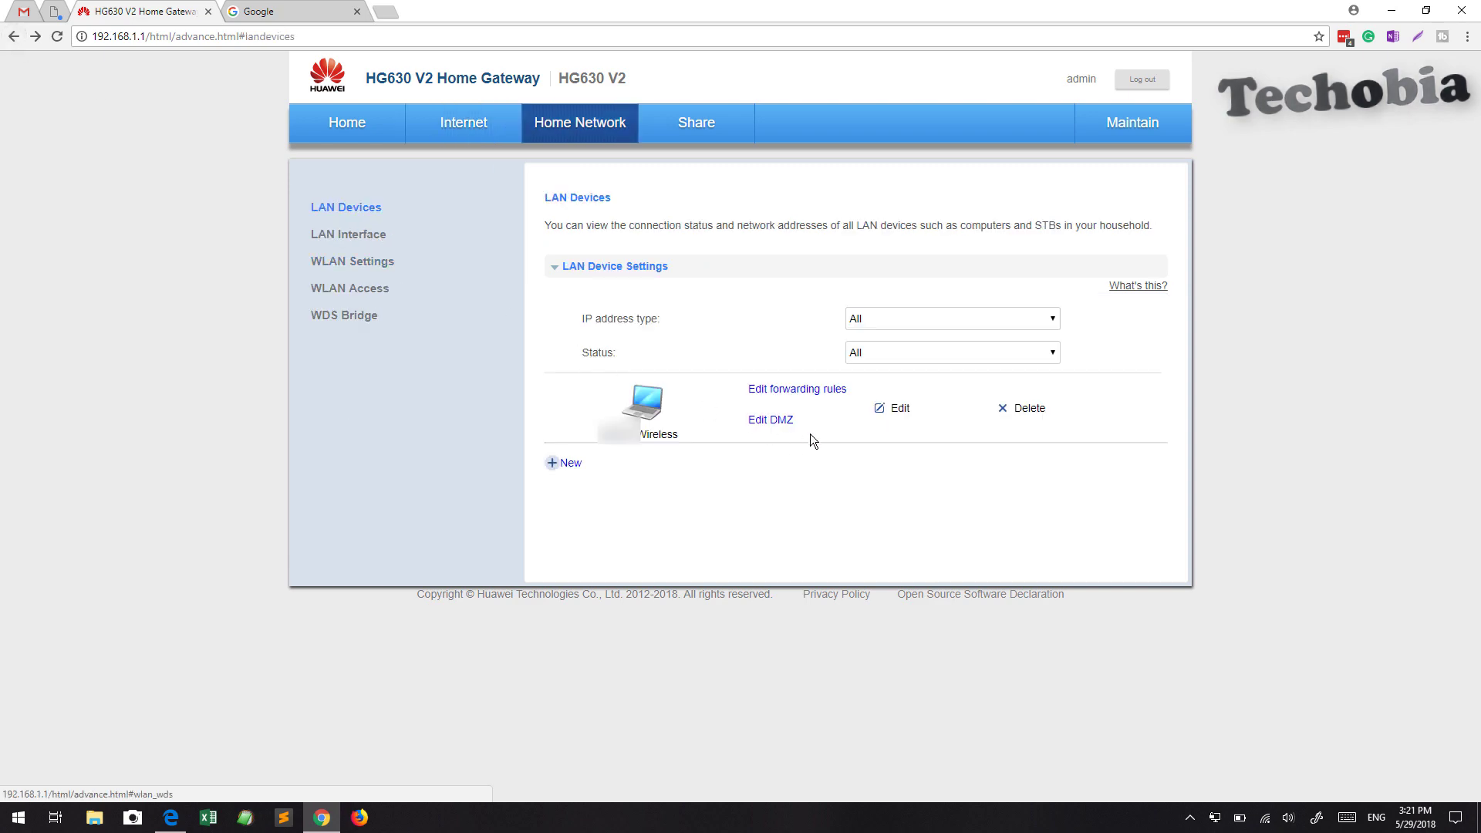
left_click(798, 434)
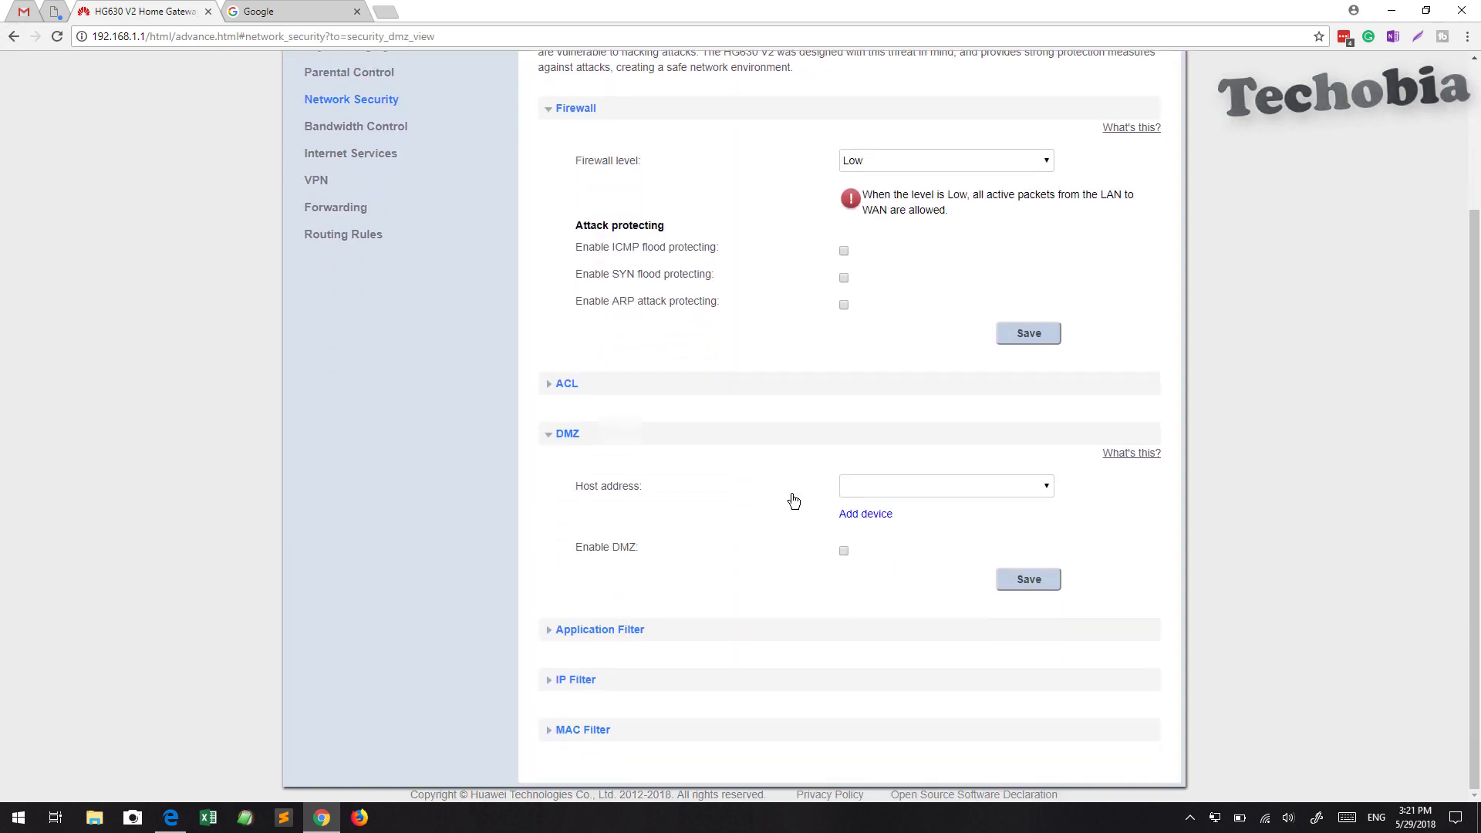
key("alt+Left")
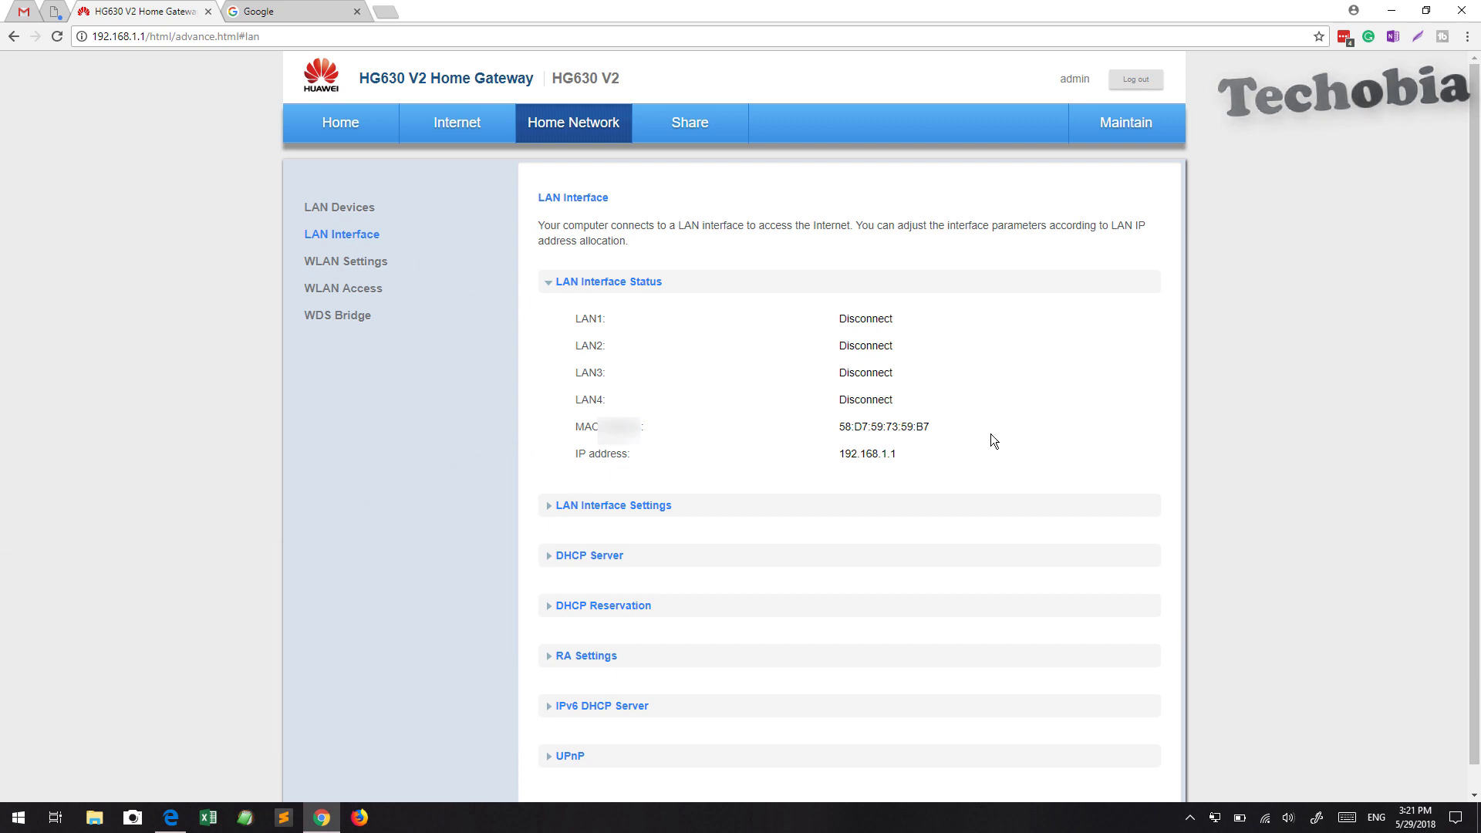
Step: Enable the LAN DHCP server (192.168.1.2–192.168.1.254, 1-day leases) and expand DHCP Reservation
left_click(624, 507)
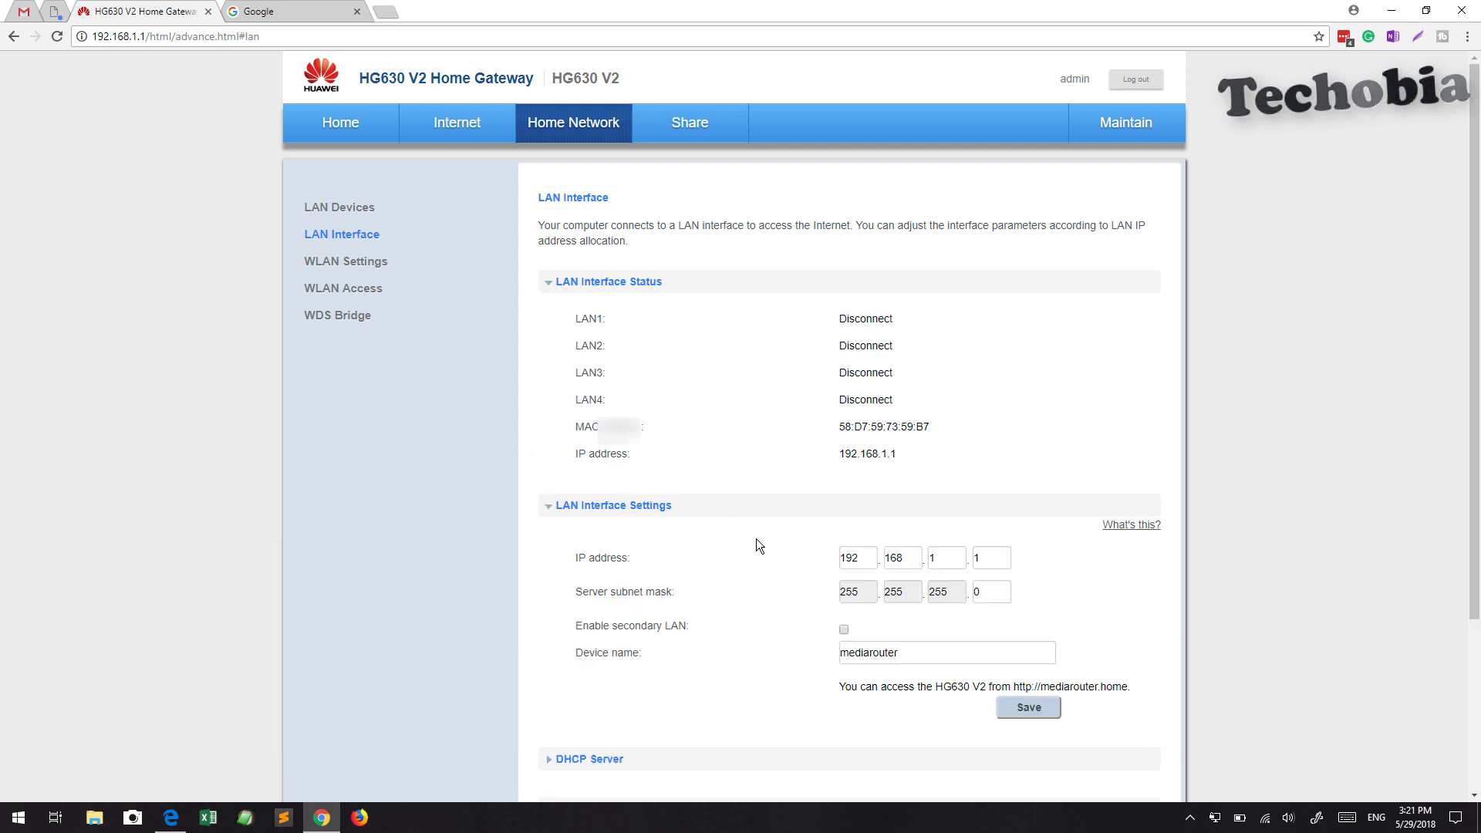
scroll(756, 540, "down", 2)
scroll(756, 546, "down", 1)
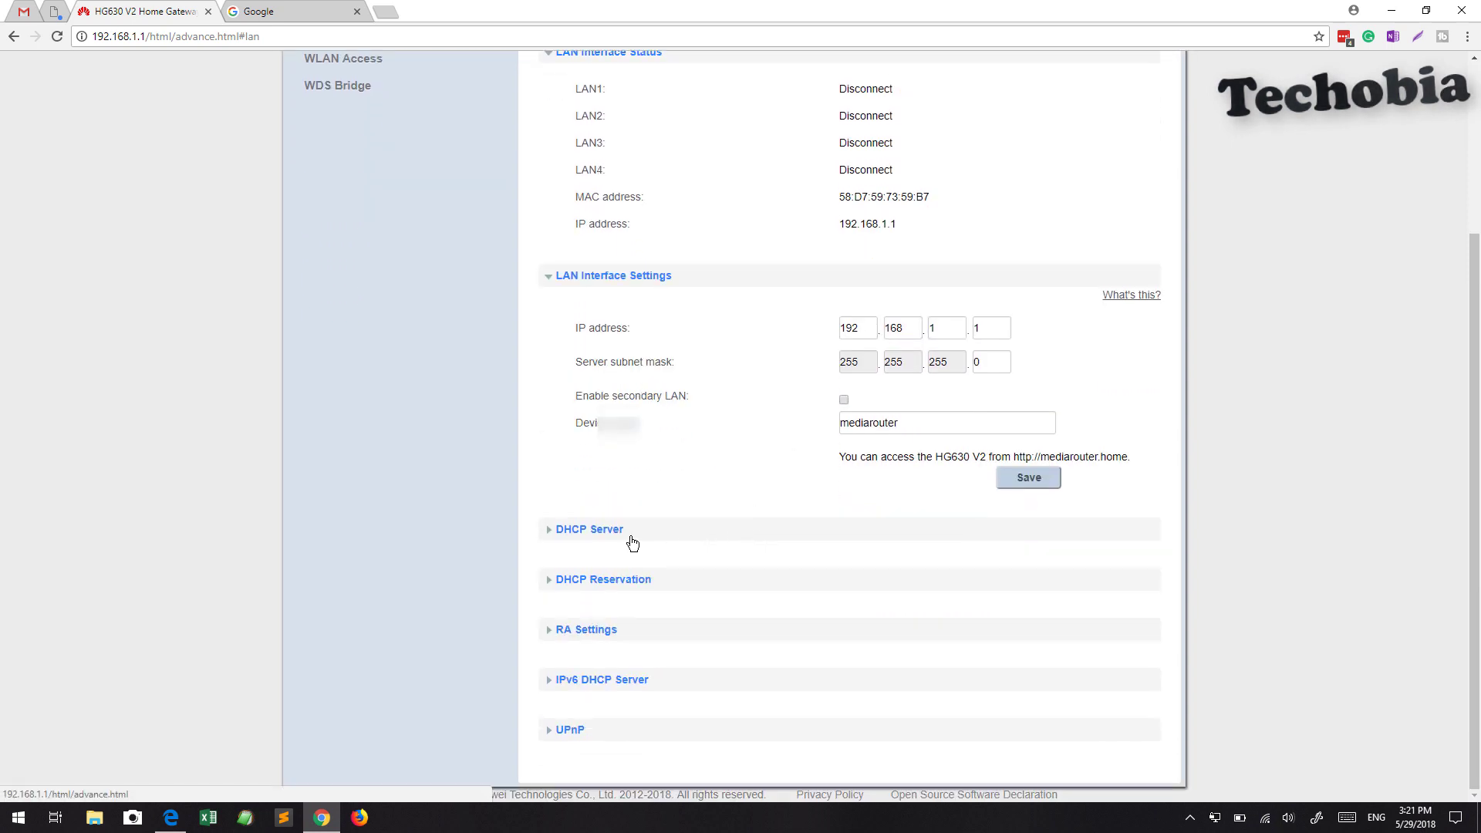
left_click(606, 532)
scroll(756, 547, "down", 1)
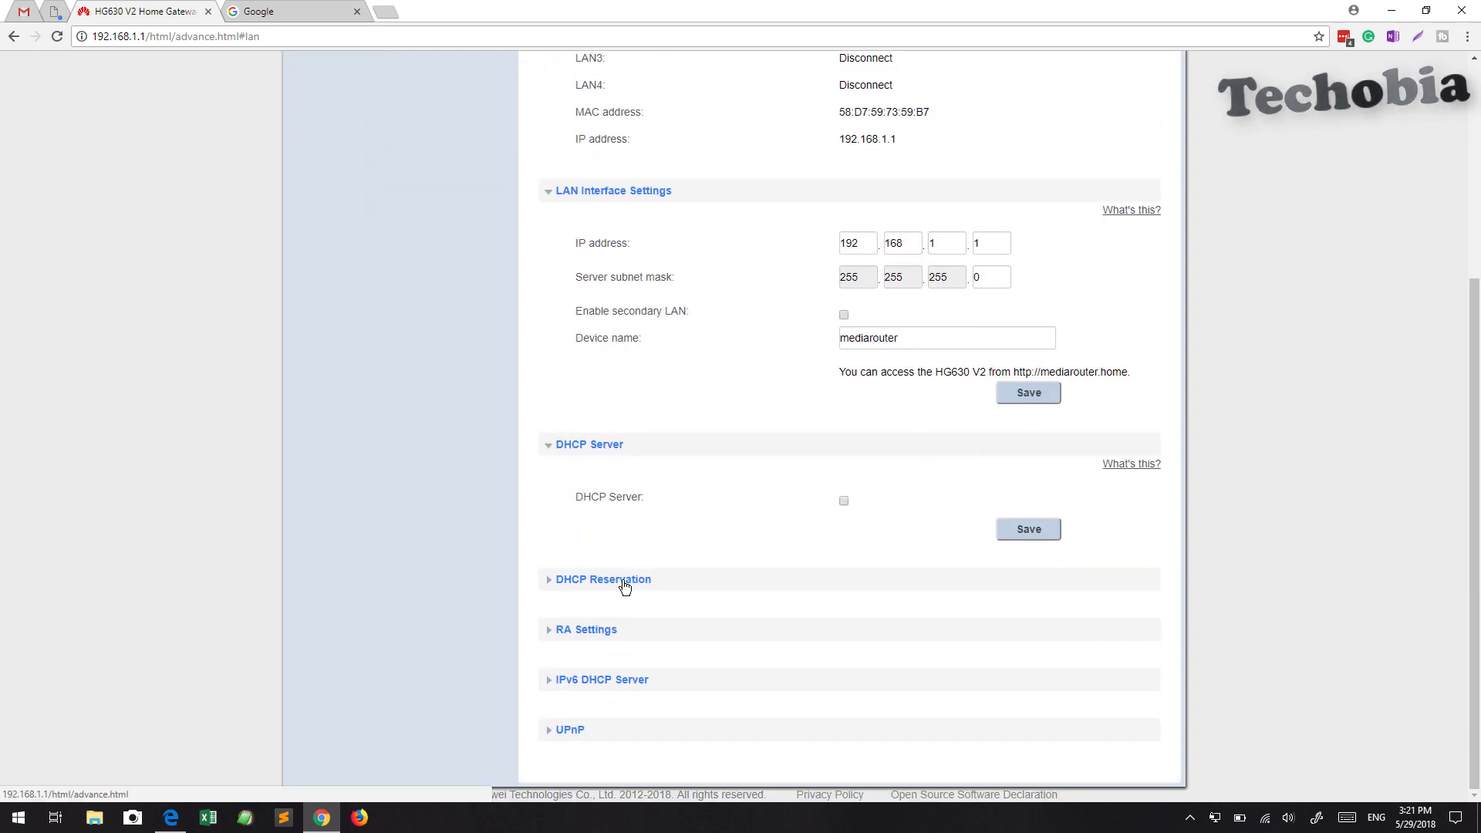
left_click(844, 500)
scroll(684, 578, "down", 2)
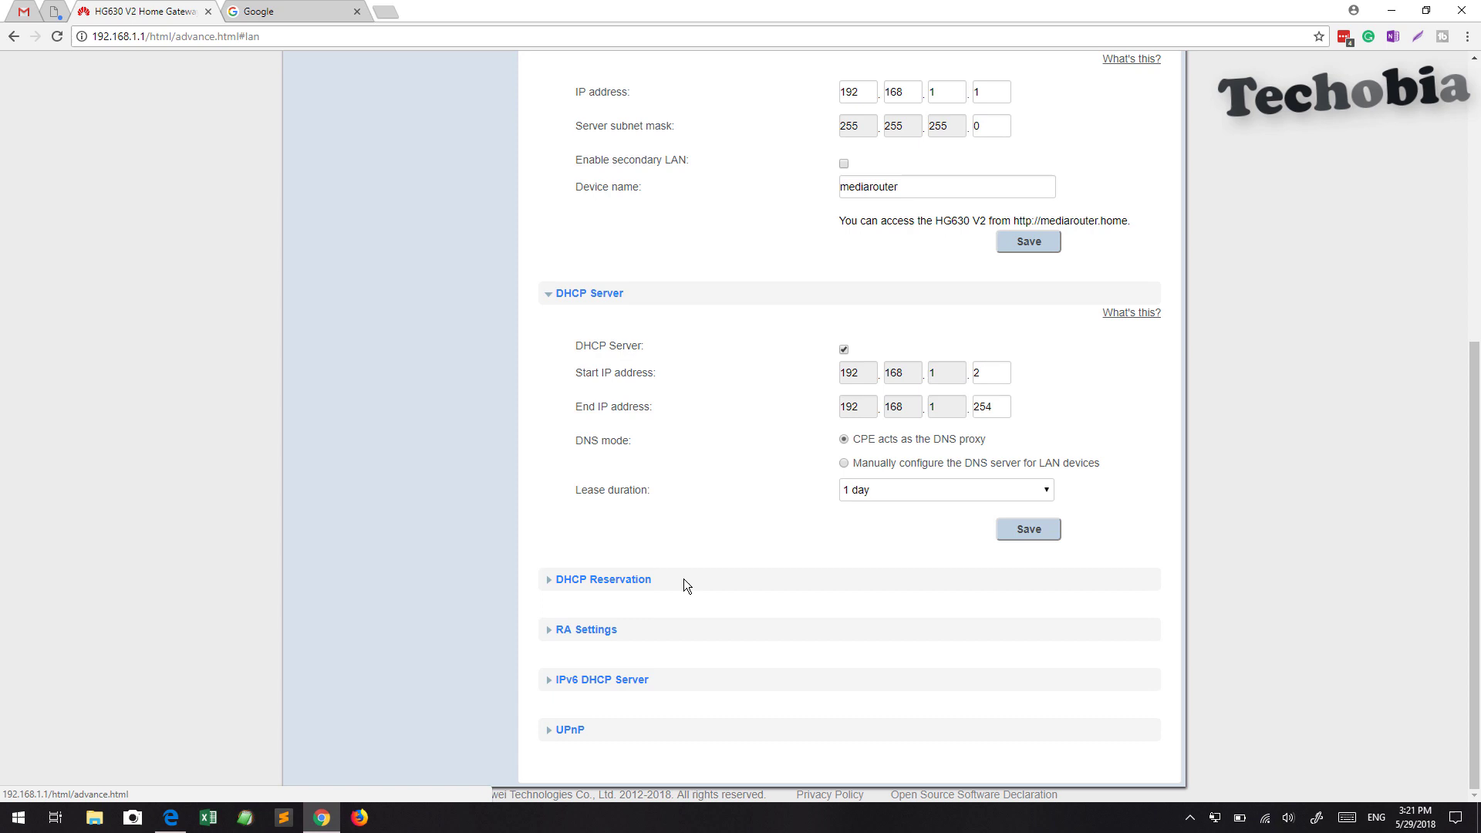
left_click(587, 588)
scroll(682, 599, "down", 1)
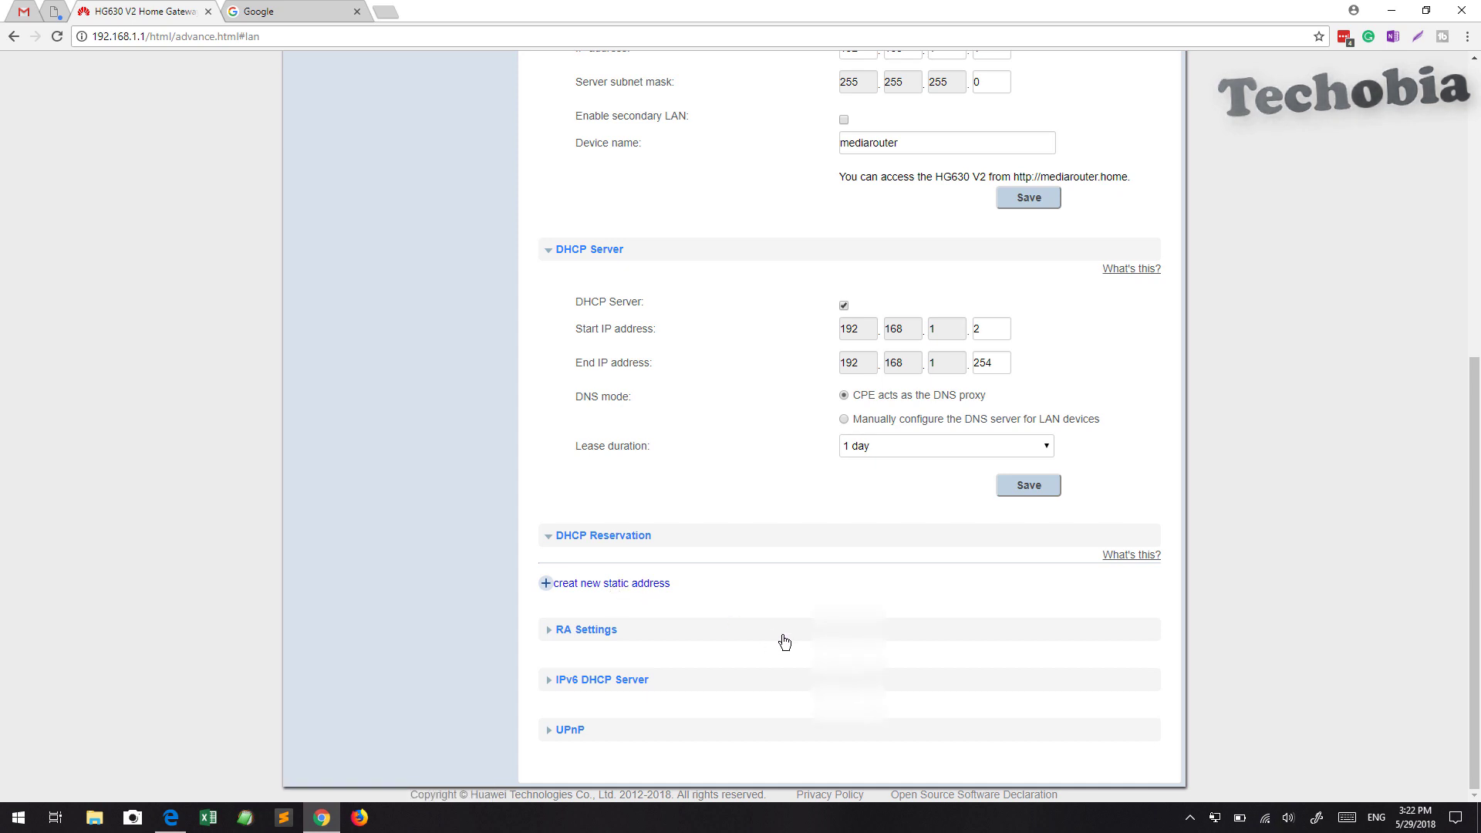
Step: Save the wireless device's static address entry, then edit it to reserve 192.168.1.3
scroll(747, 622, "down", 1)
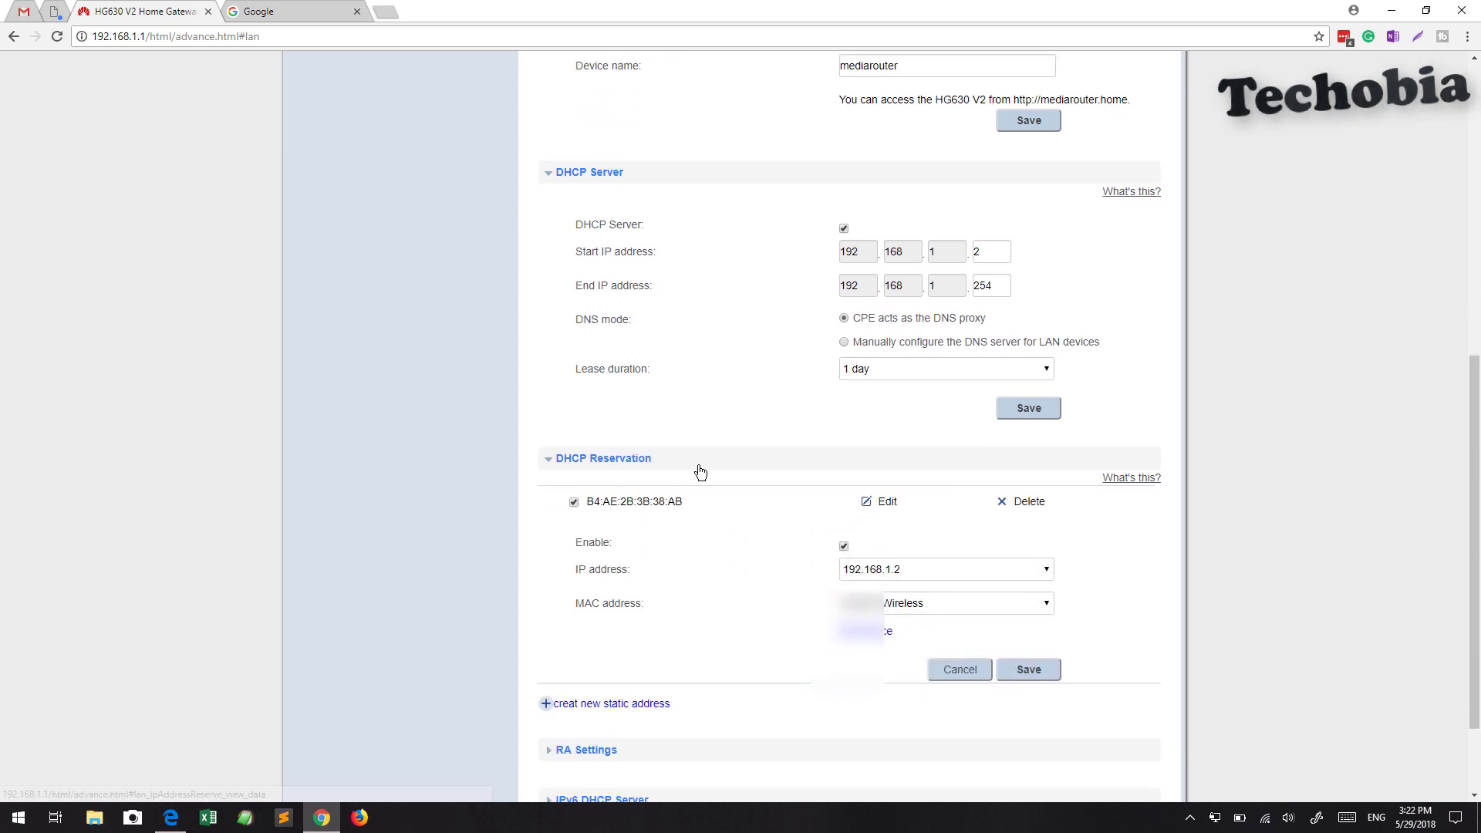
left_click(1032, 670)
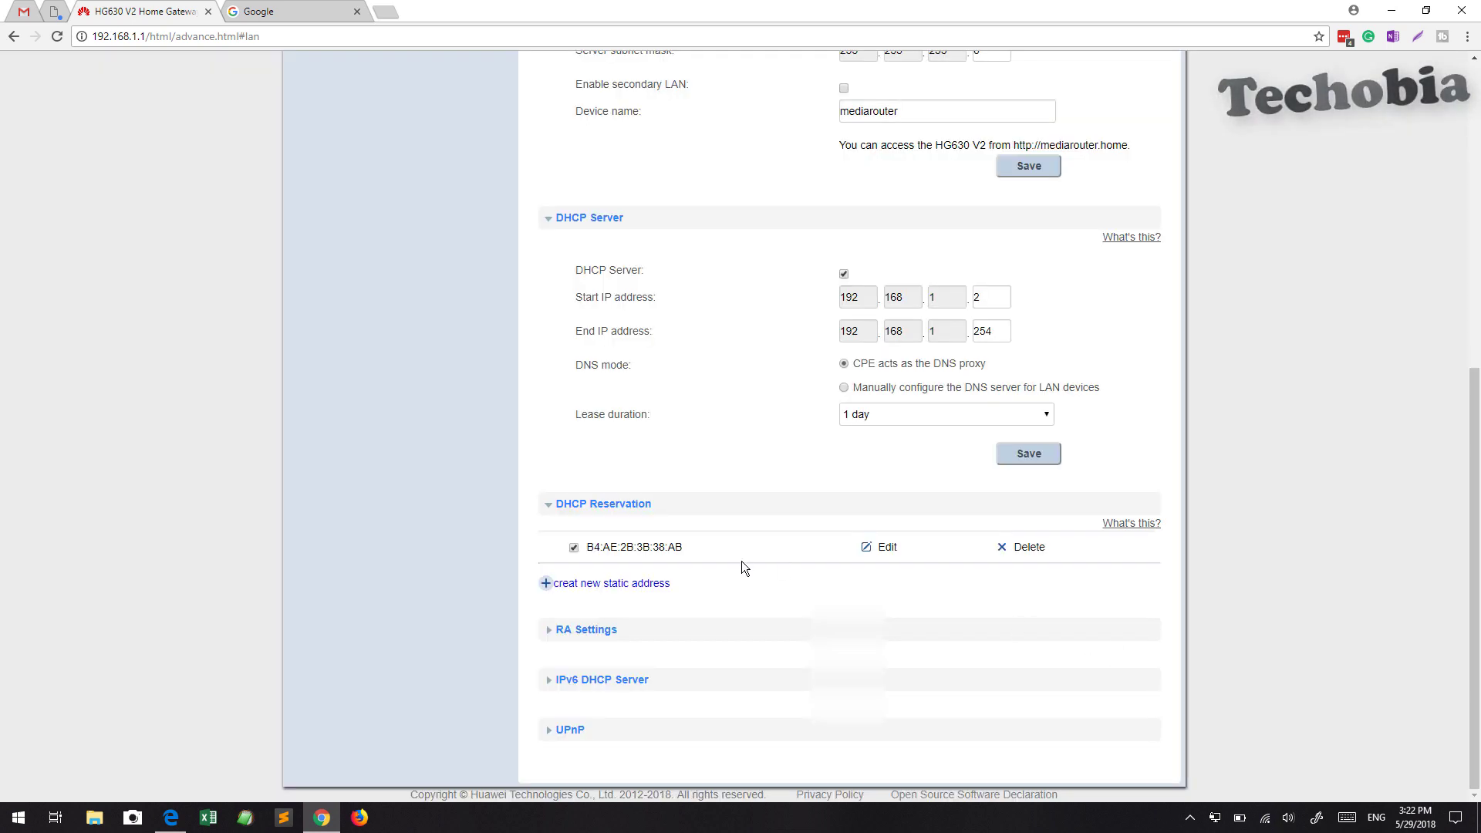
left_click(888, 549)
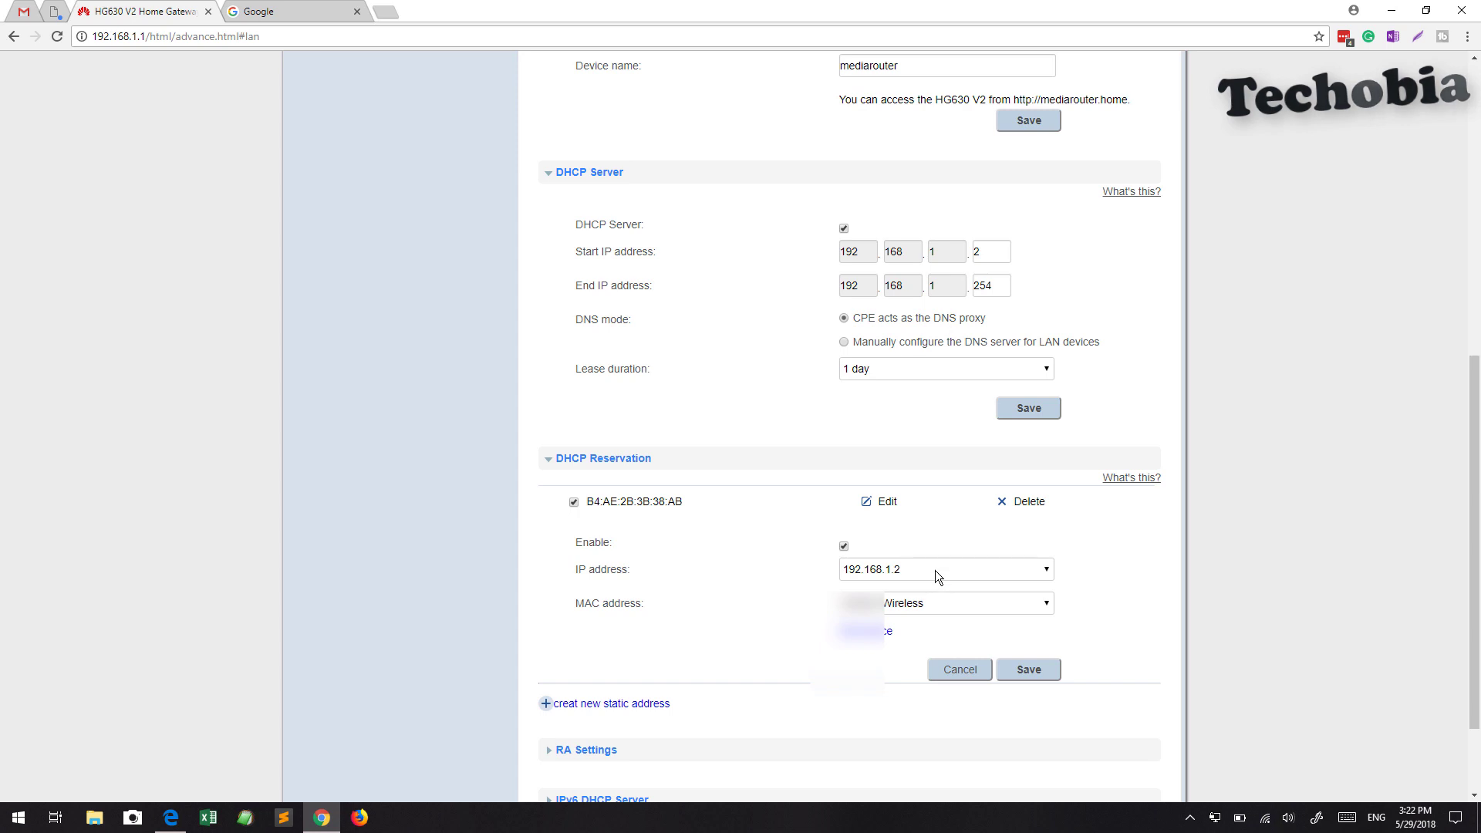
left_click(935, 571)
left_click(946, 104)
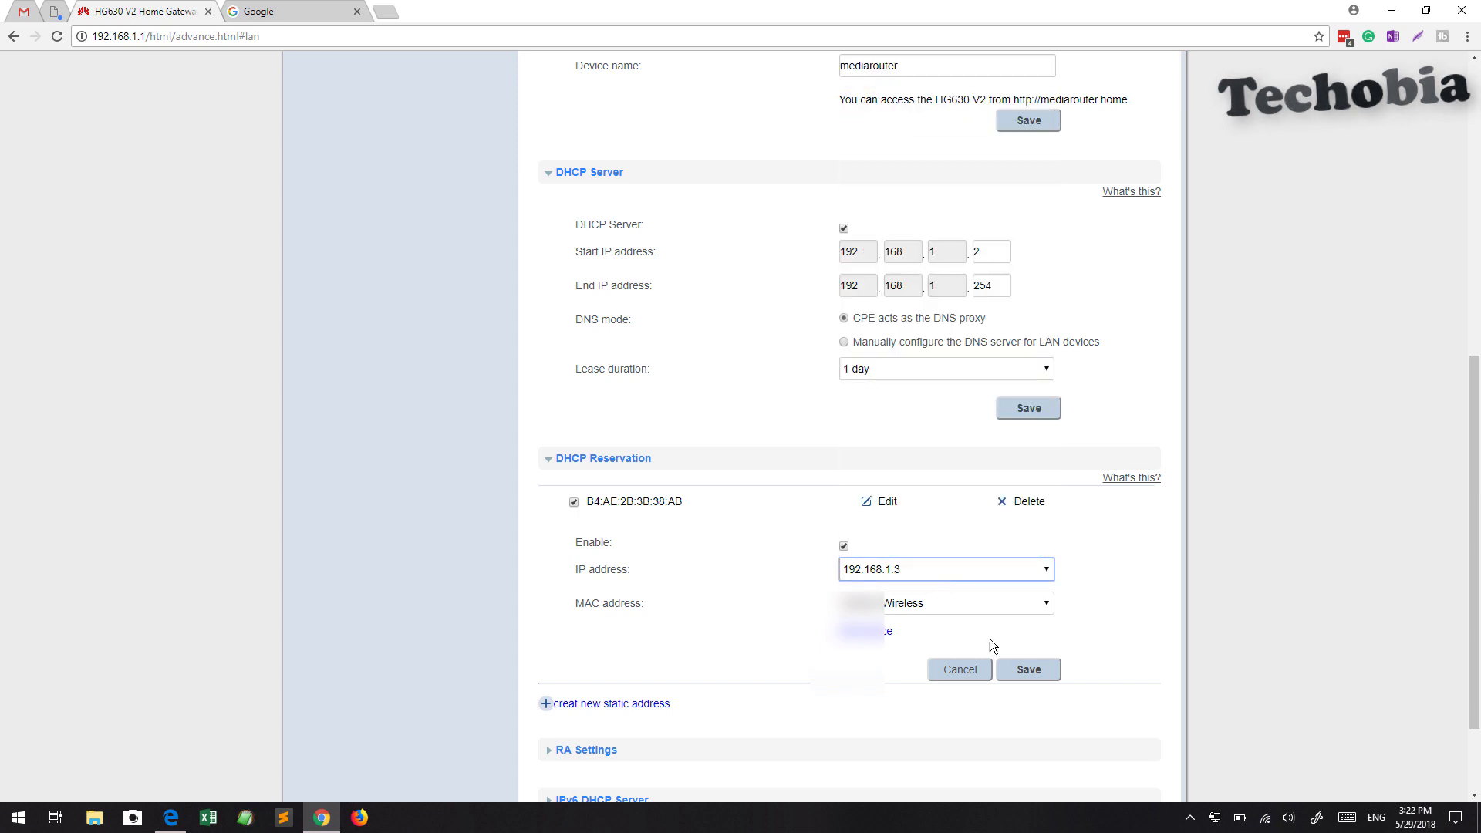
left_click(1011, 674)
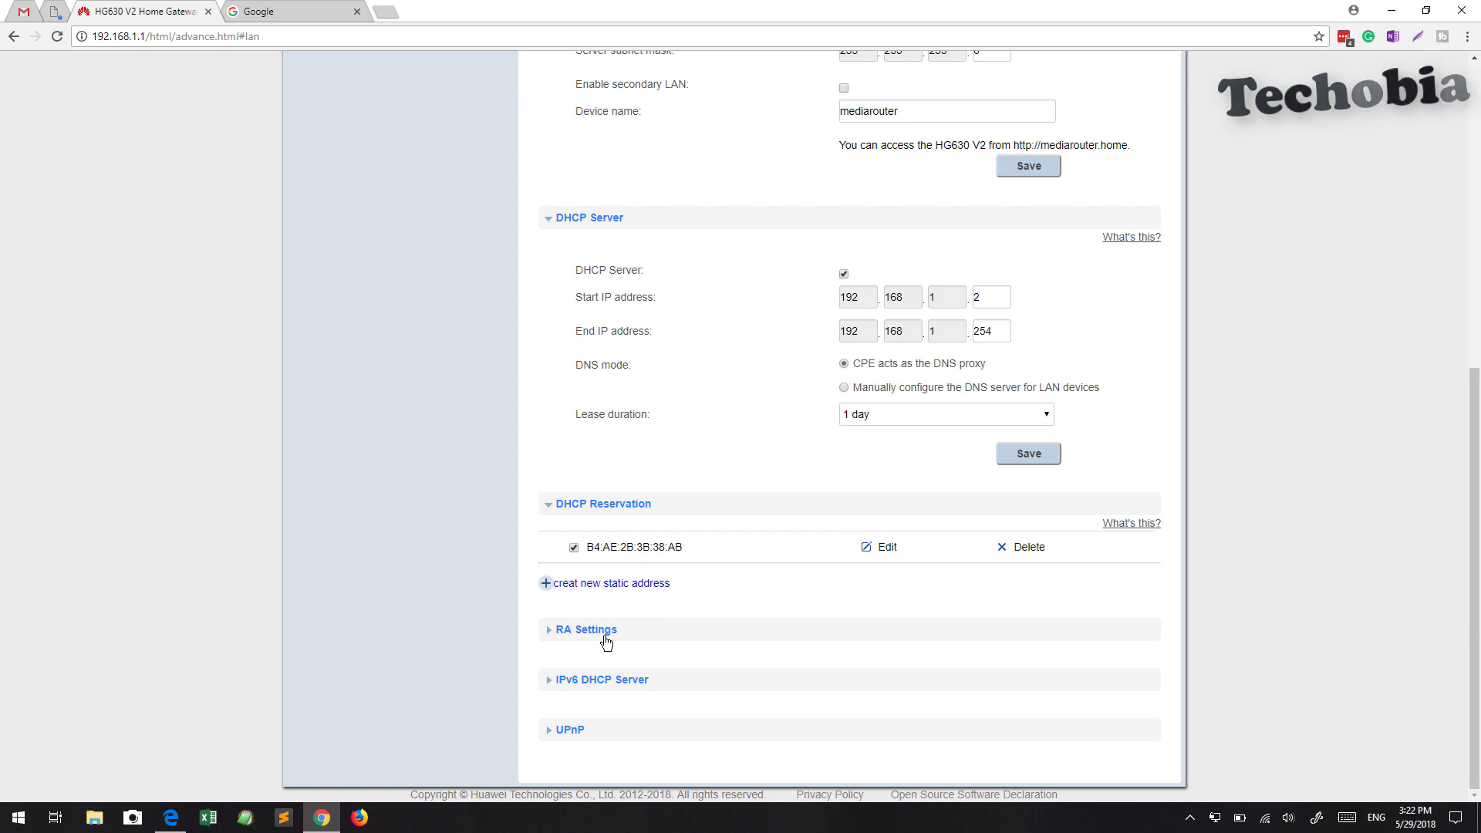
Step: Review RA (Automatic) and IPv6 DHCP server settings, leaving IPv6 DHCP off in Auto-configure subnet mode
left_click(650, 636)
scroll(771, 642, "down", 2)
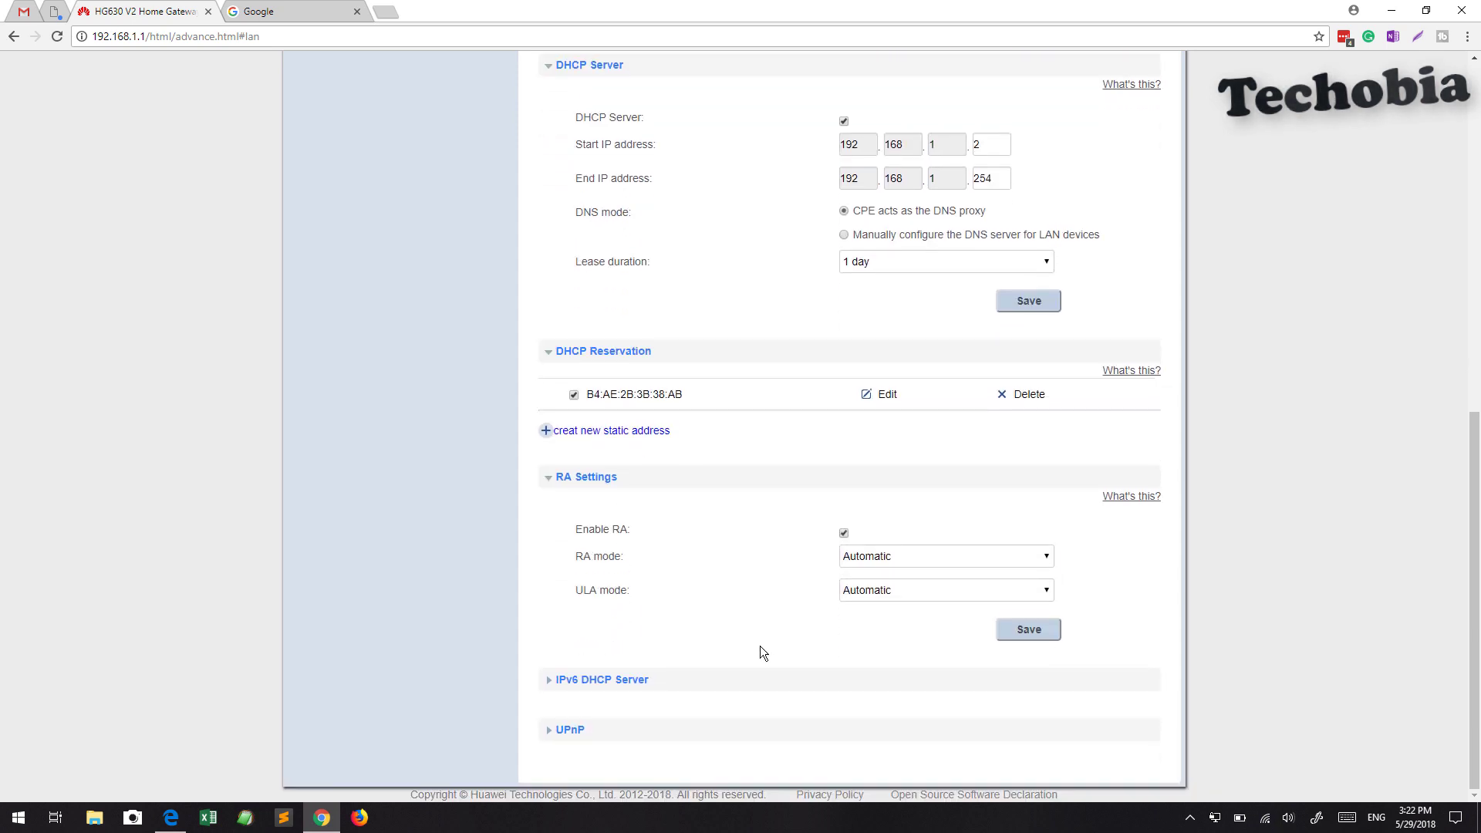
left_click(623, 691)
scroll(764, 687, "down", 2)
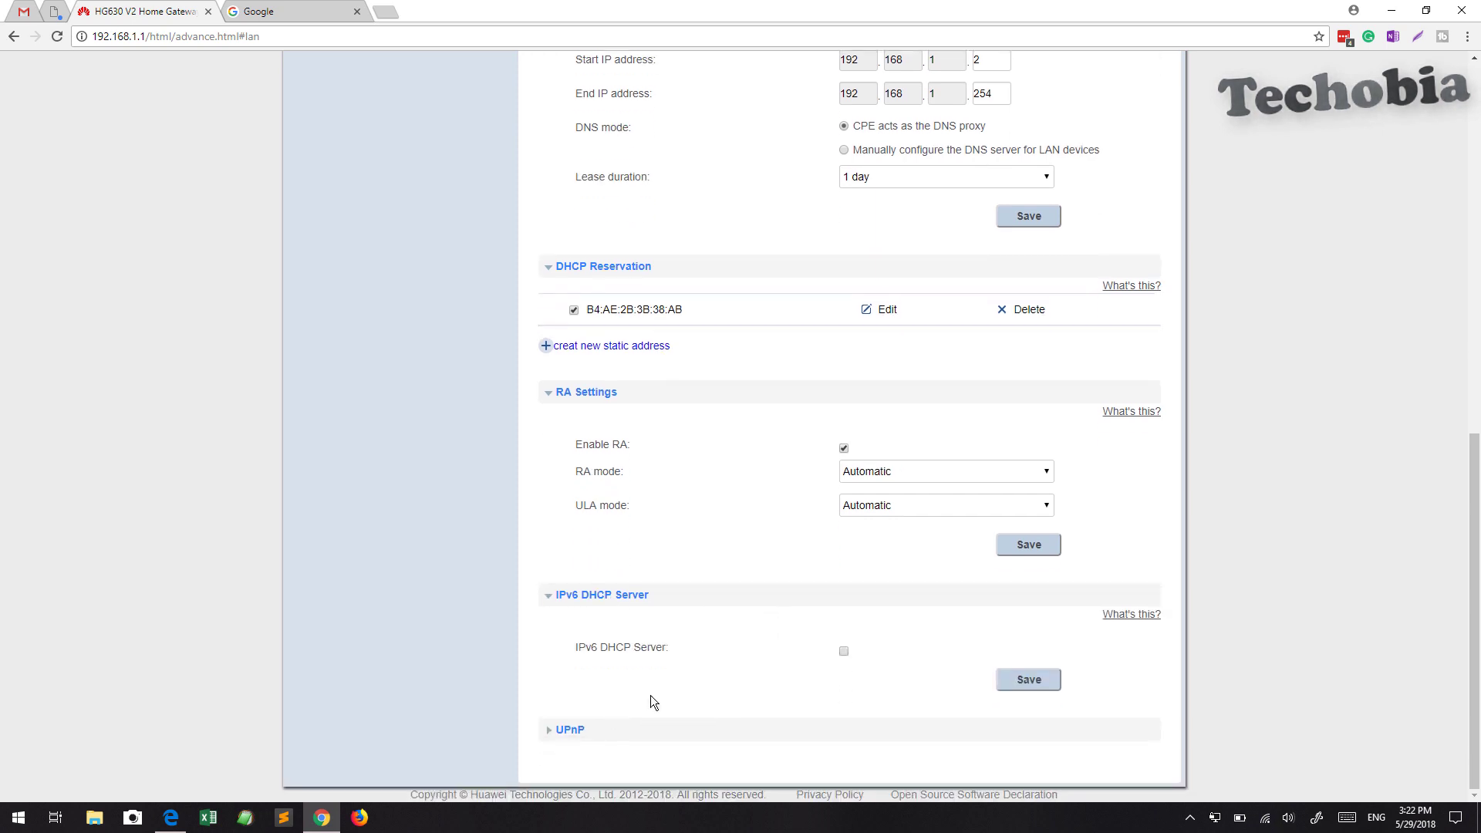
left_click(844, 653)
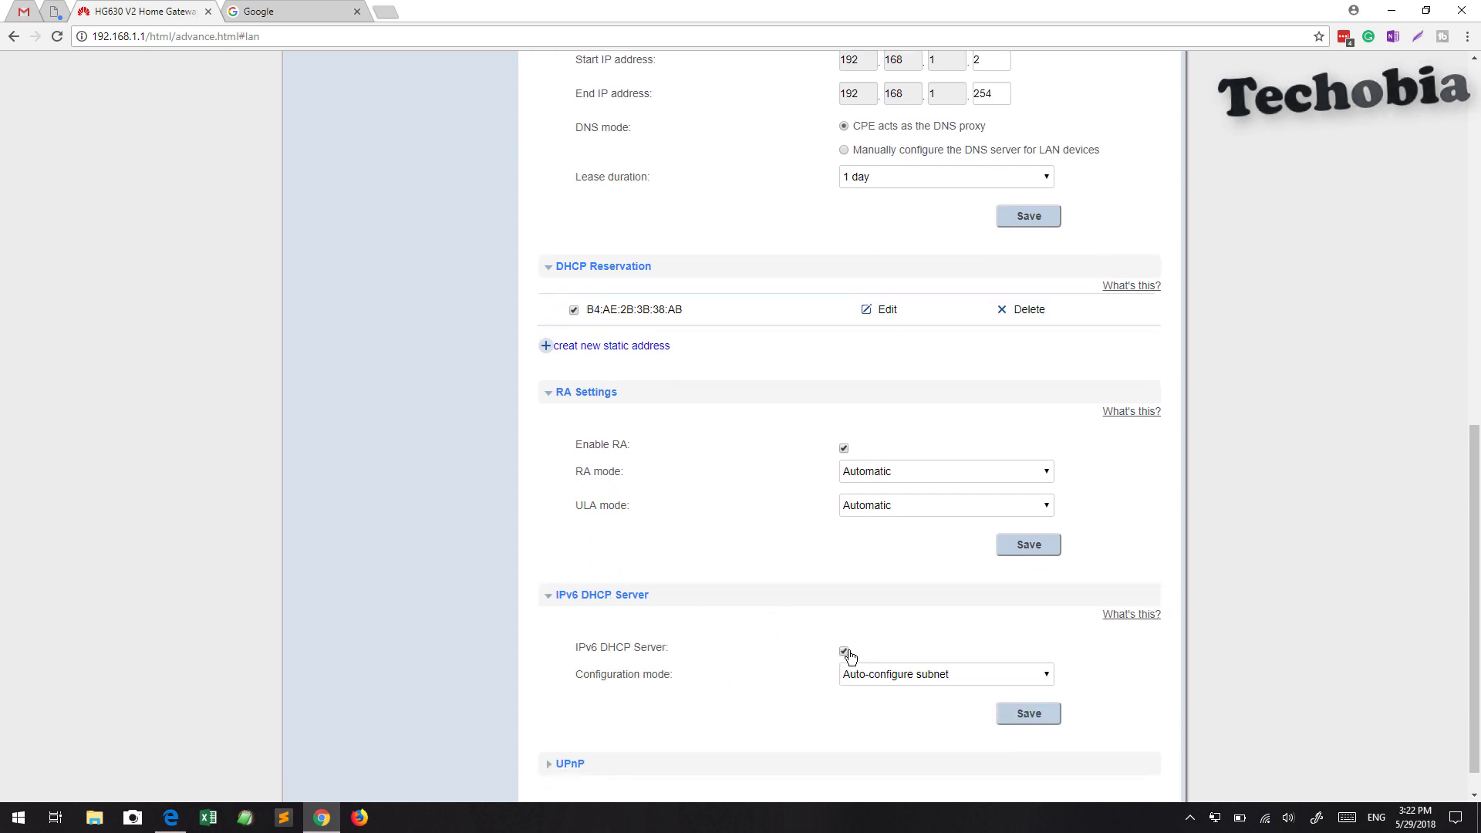
left_click(901, 677)
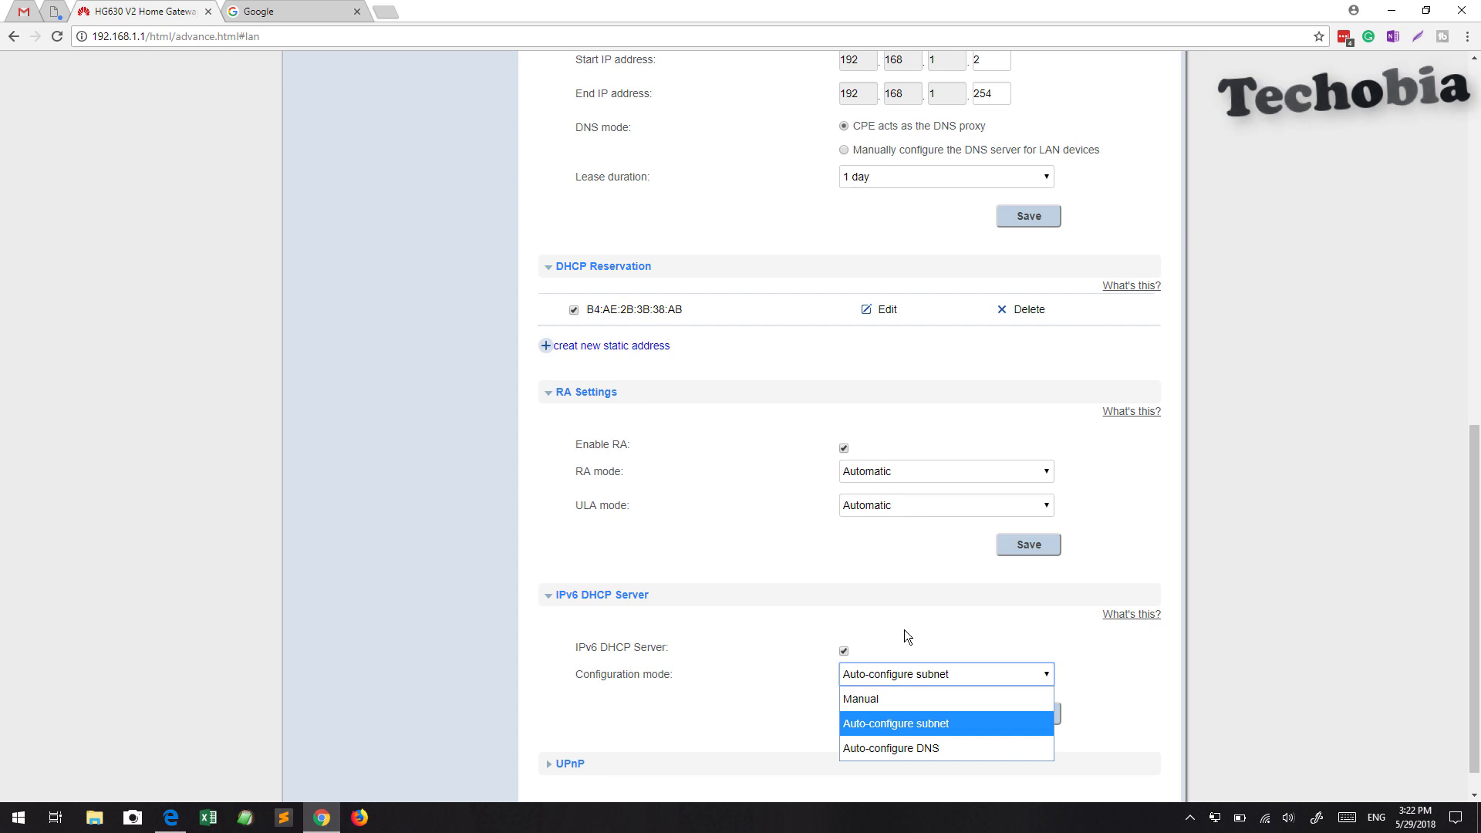
left_click(904, 629)
left_click(846, 651)
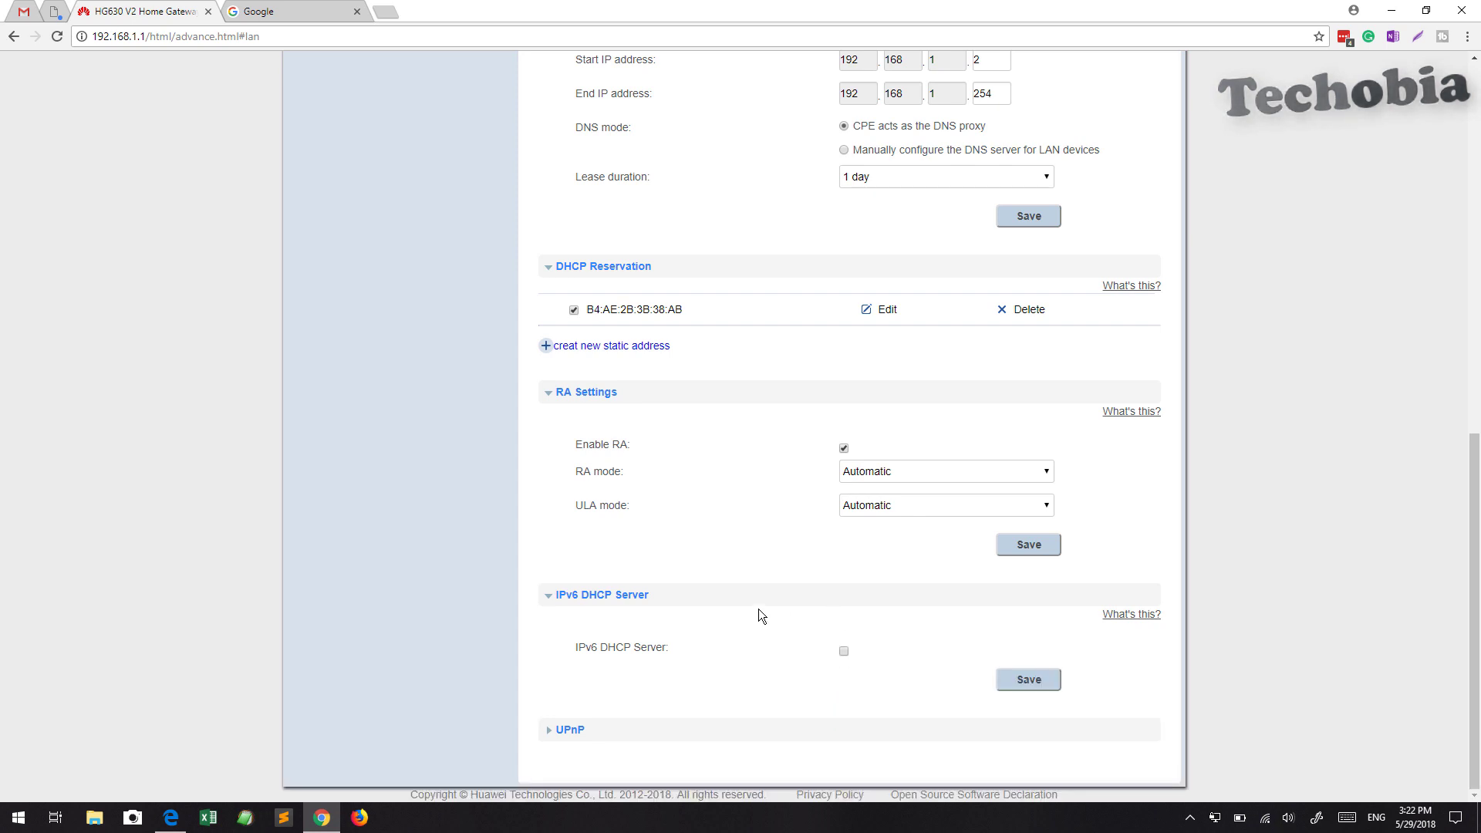
Step: Expand and review the UPnP settings, leaving UPnP disabled
left_click(561, 739)
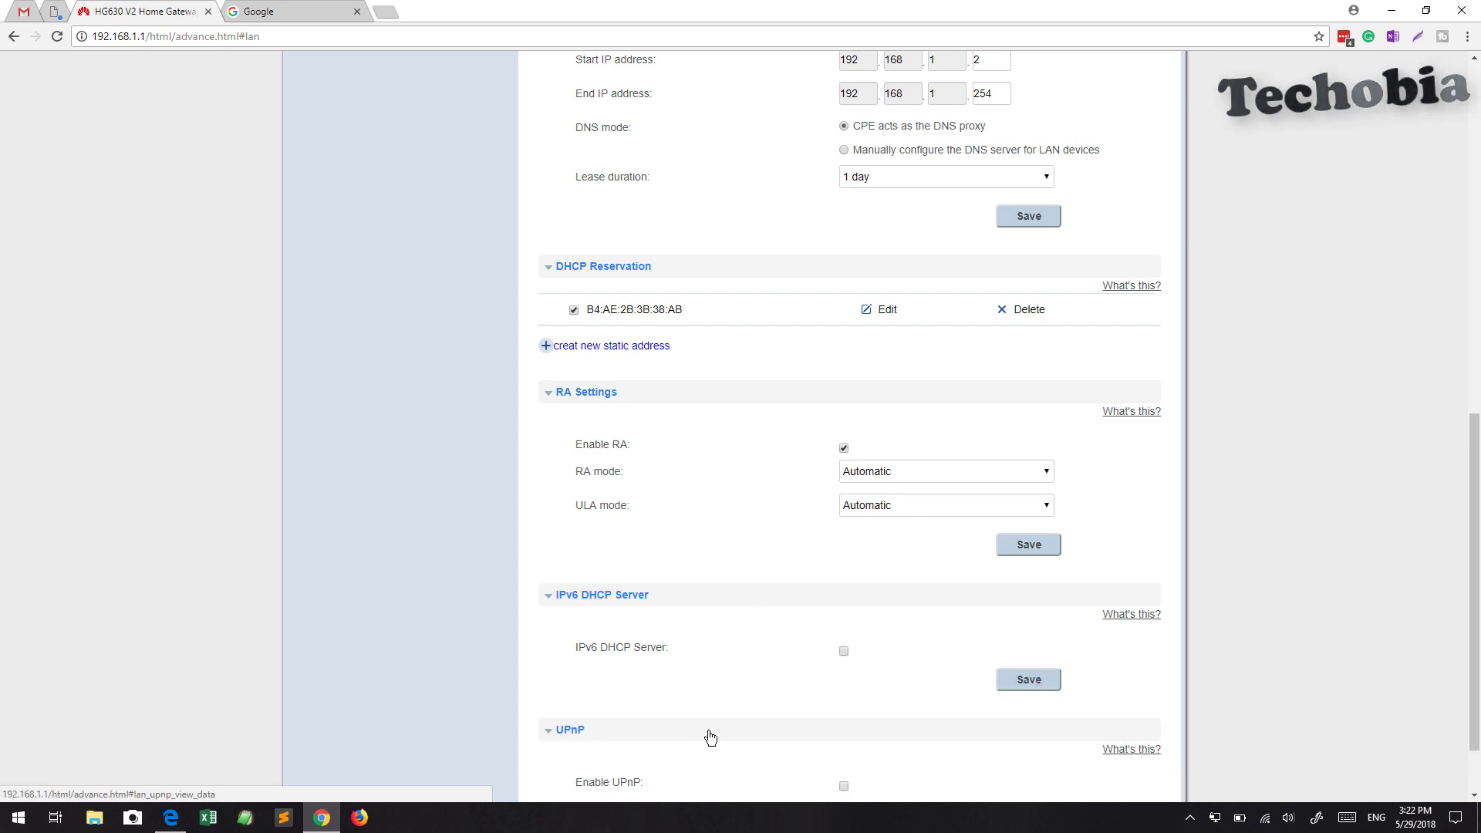
scroll(708, 733, "down", 1)
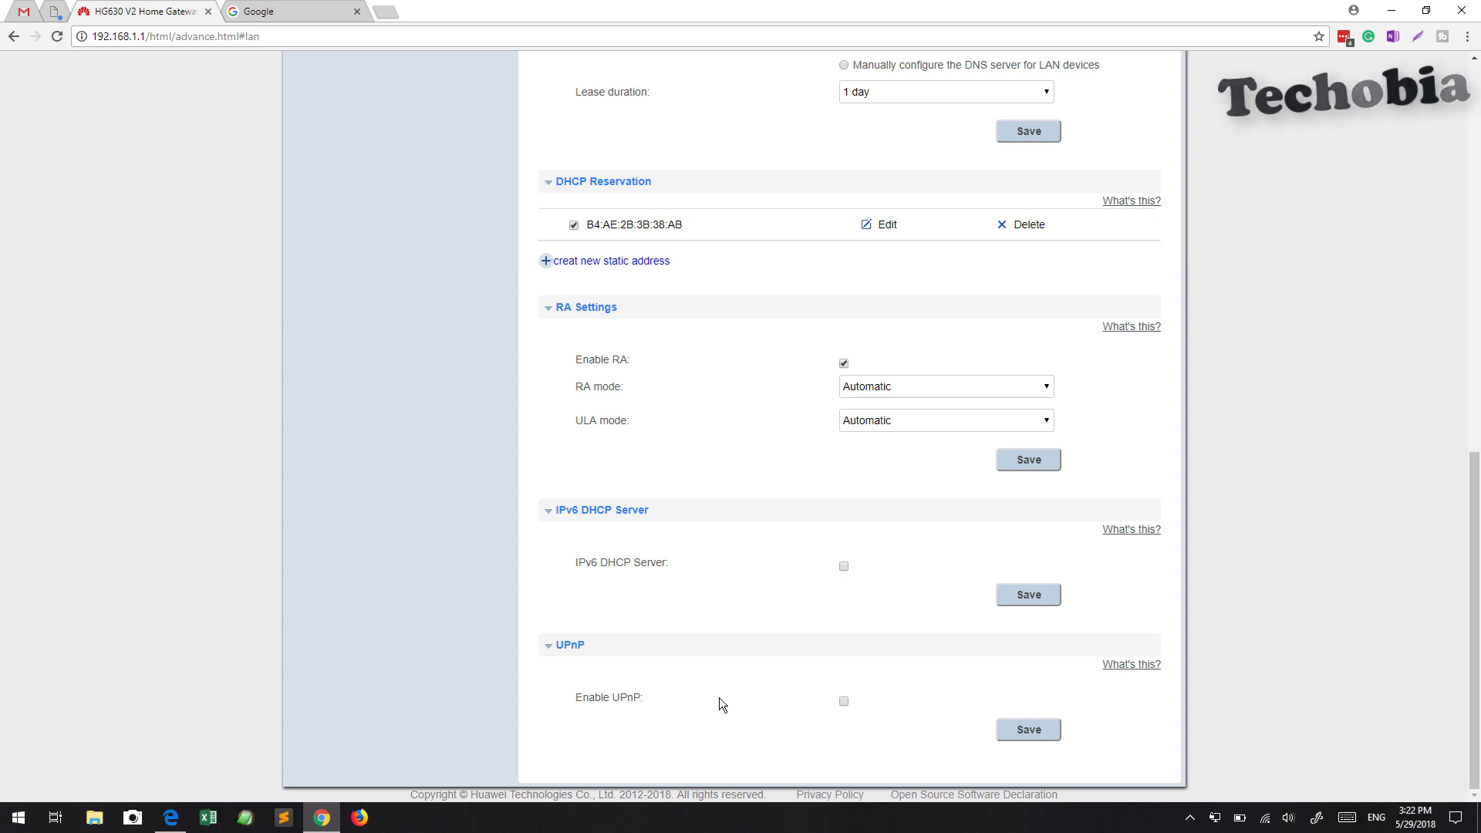
scroll(719, 697, "up", 4)
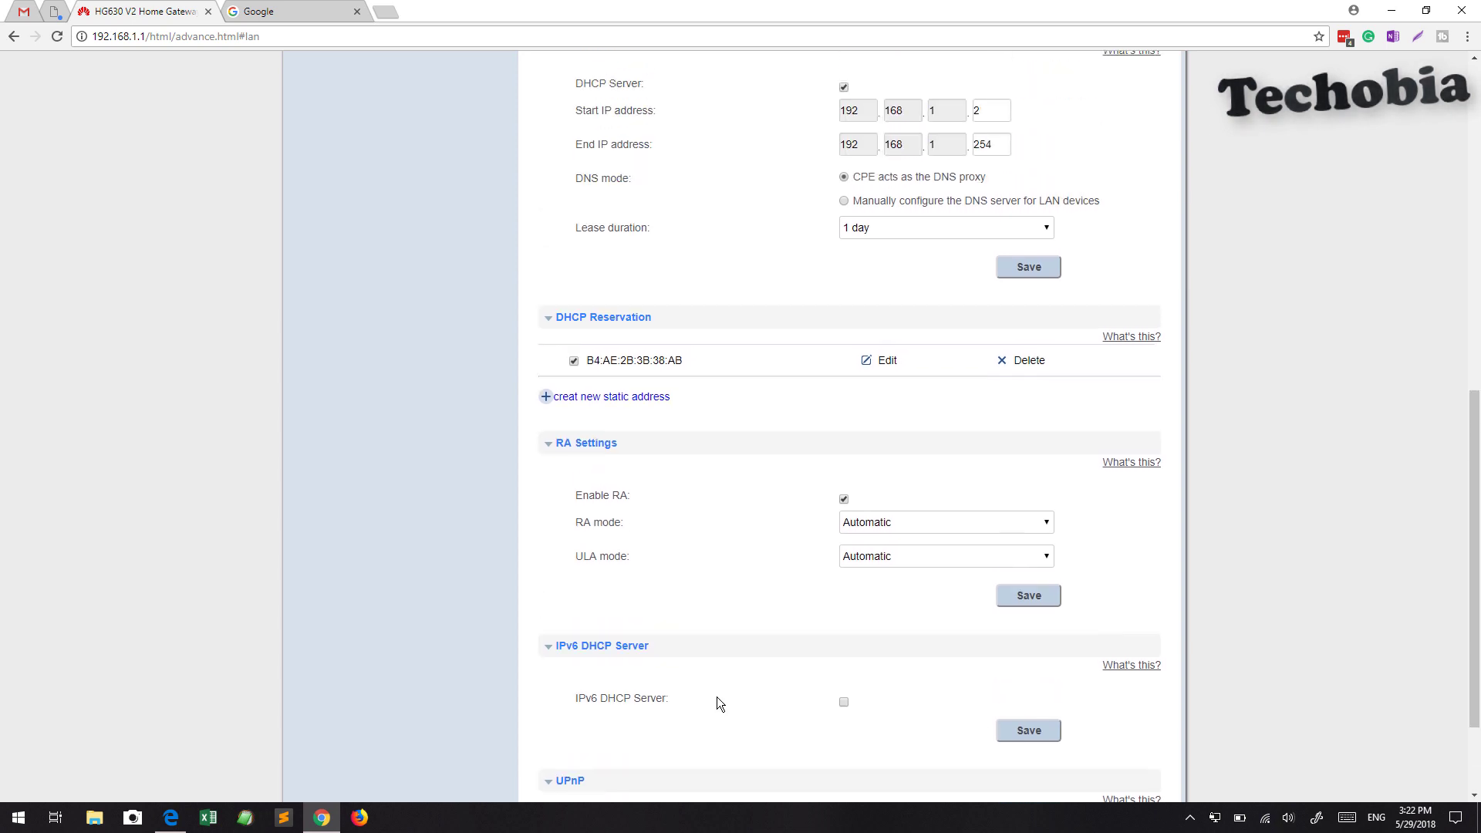
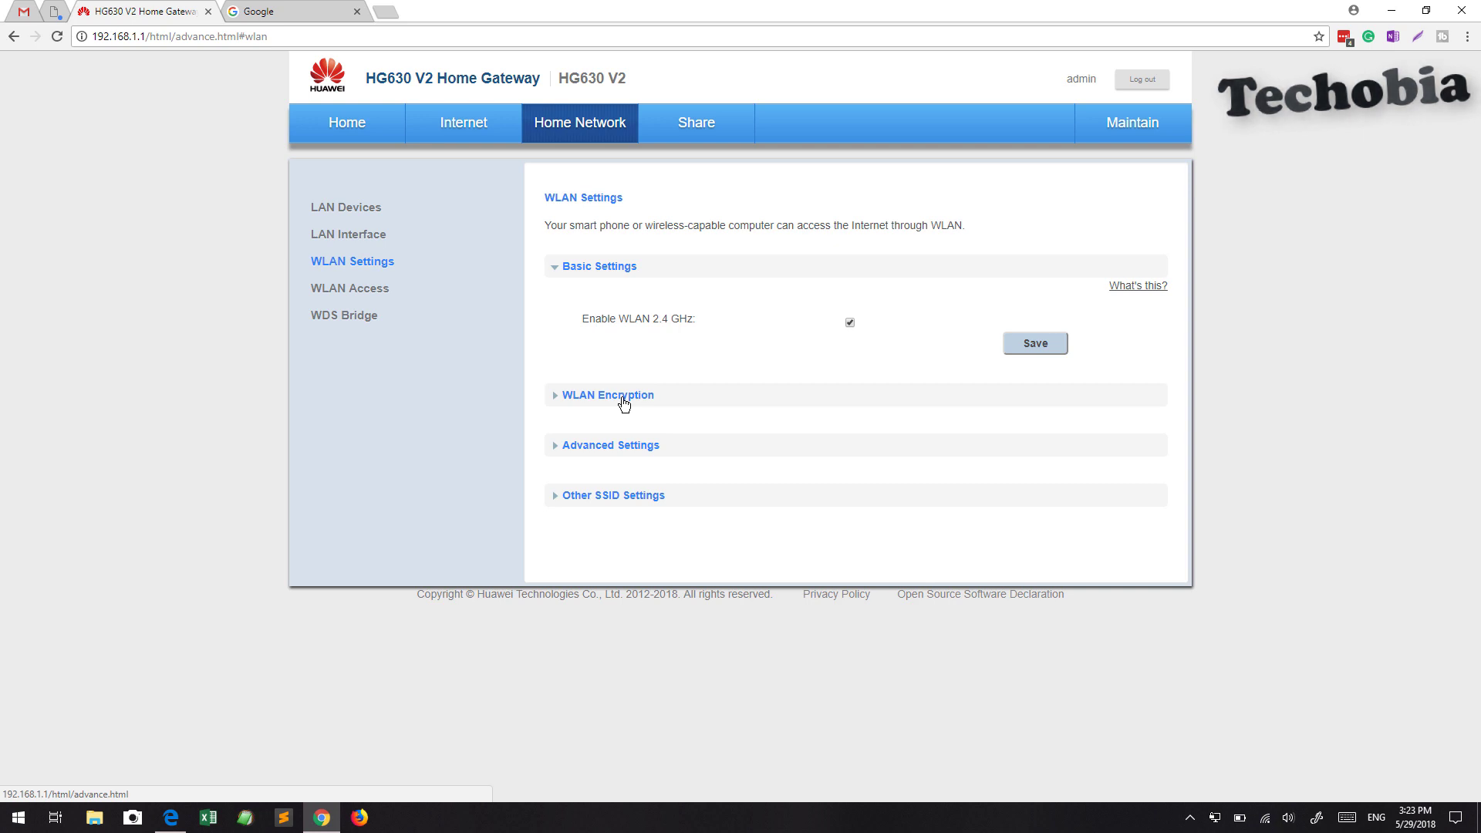
Step: Expand WLAN Encryption and Advanced Settings, leaving the wireless channel on Auto
left_click(624, 398)
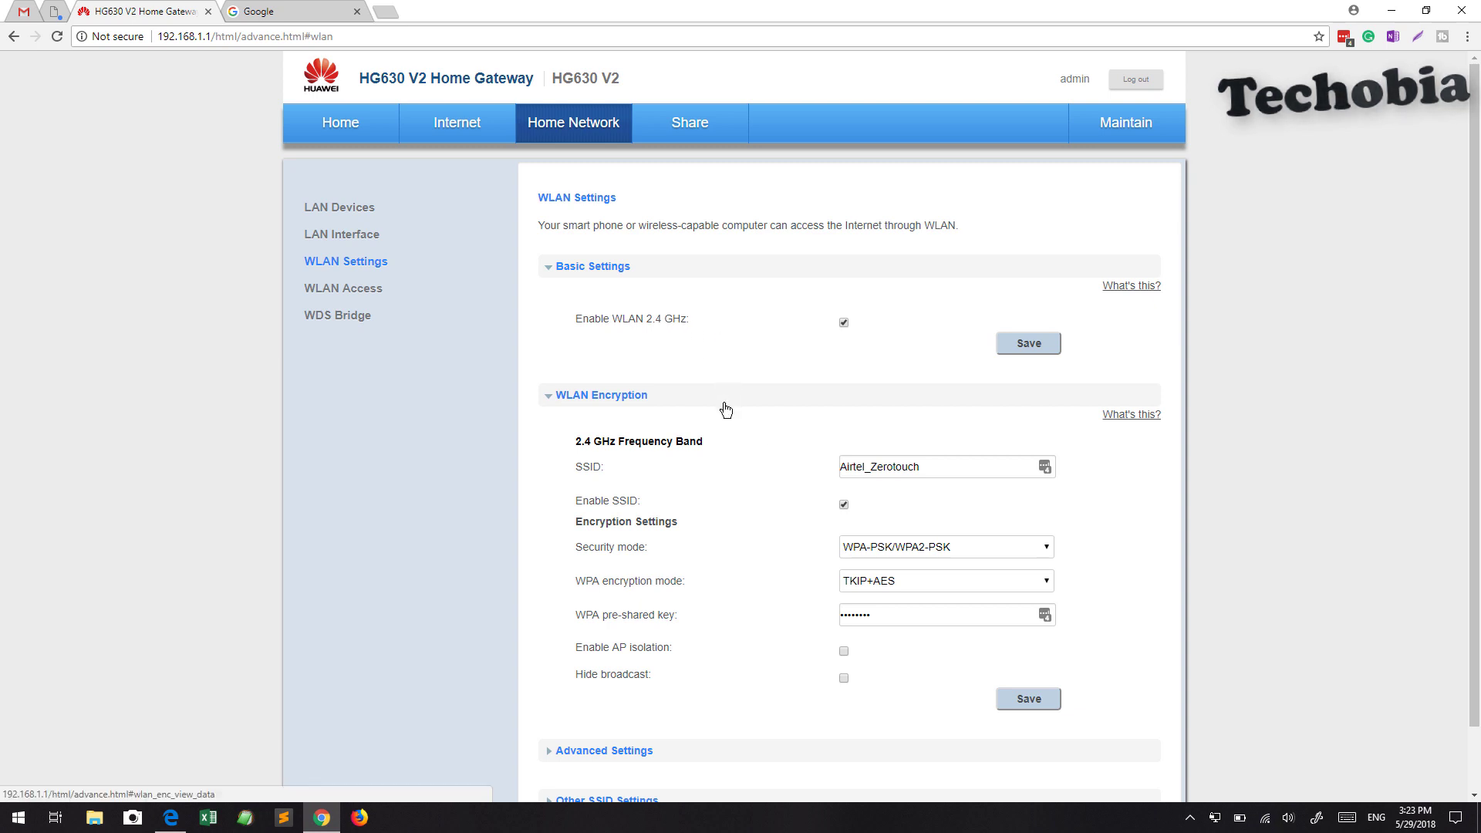
scroll(726, 410, "down", 1)
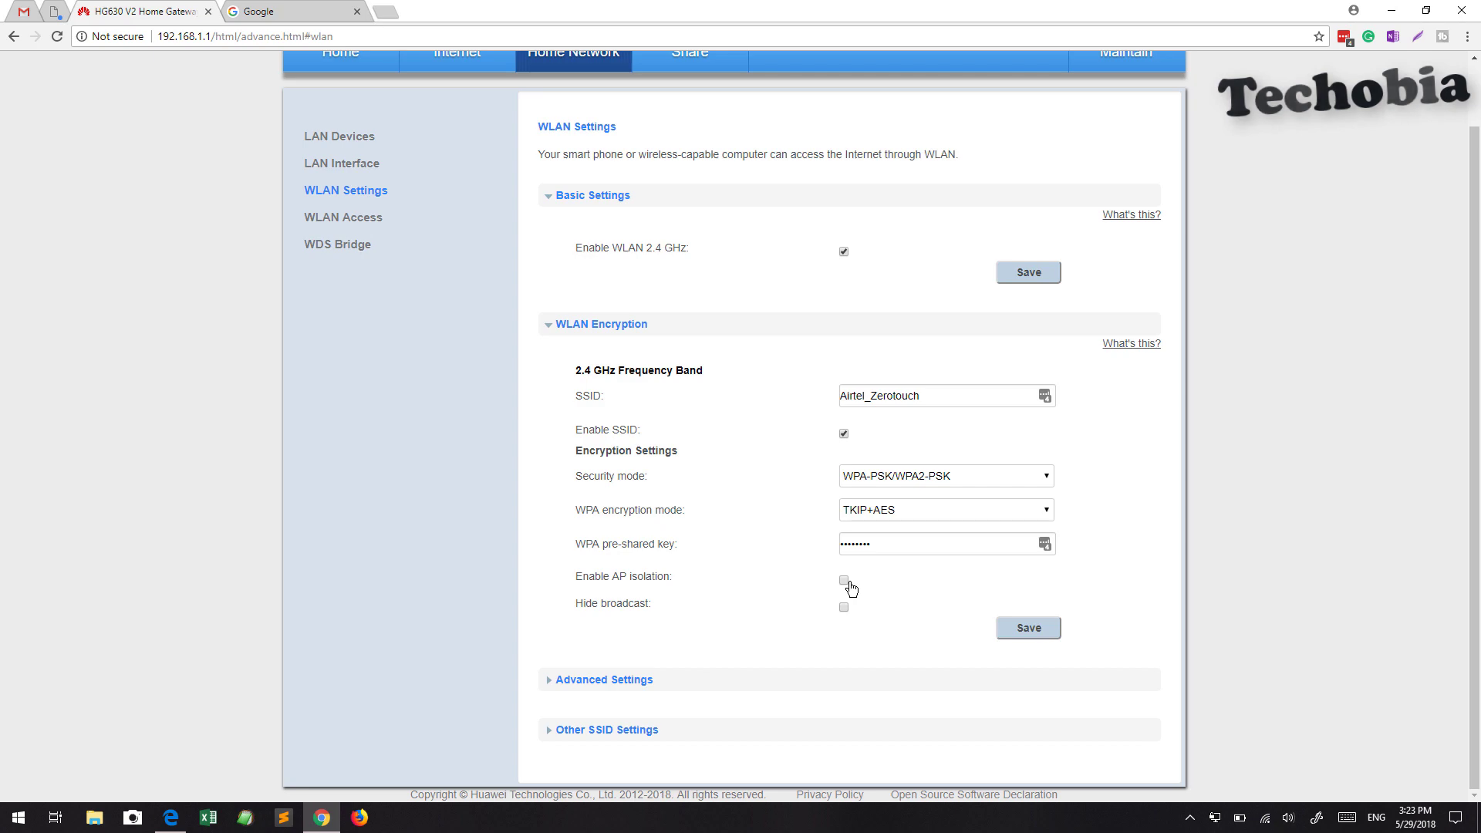
left_click(637, 684)
scroll(789, 598, "down", 4)
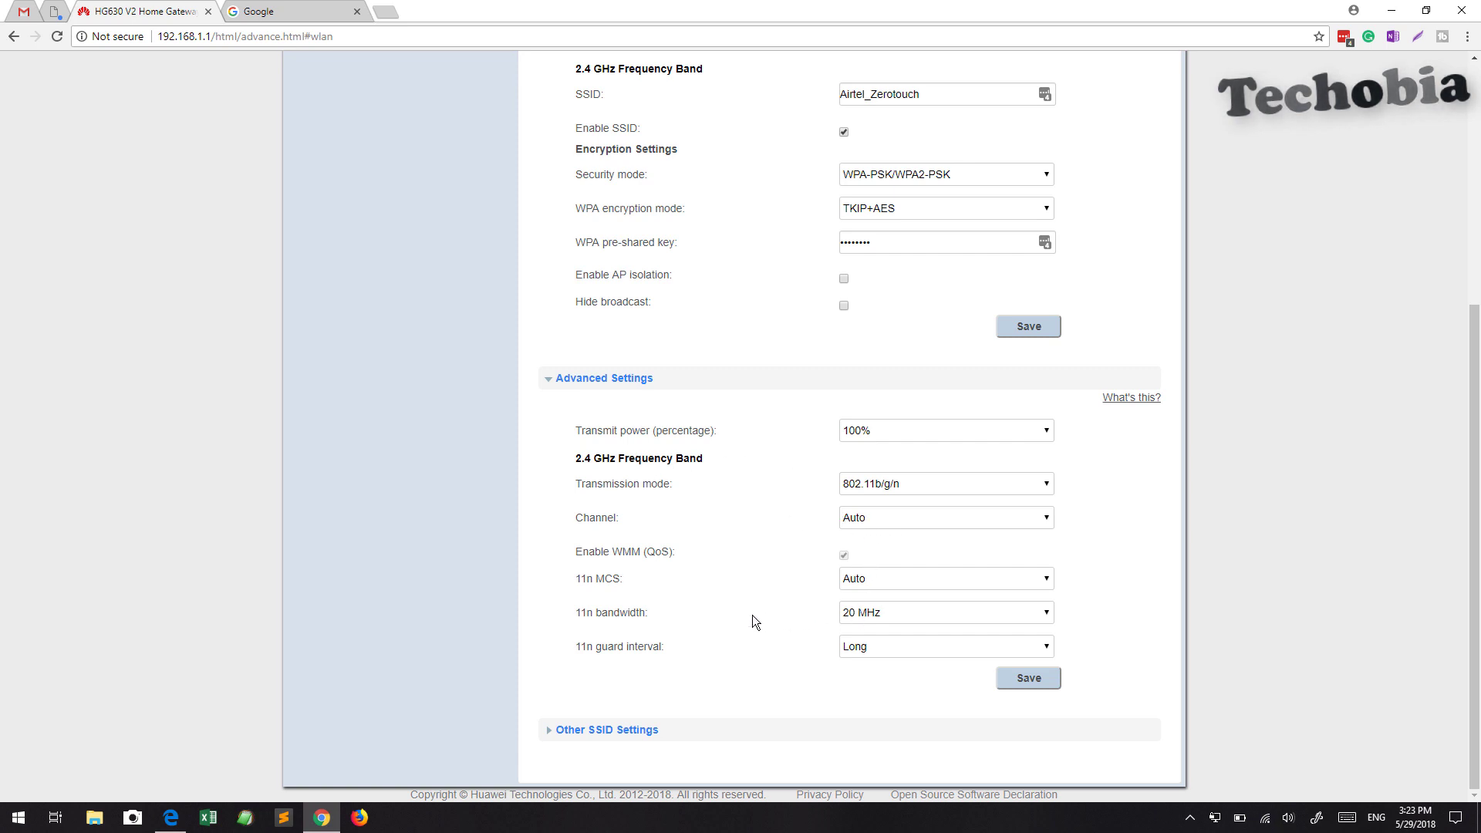
left_click(934, 520)
left_click(933, 519)
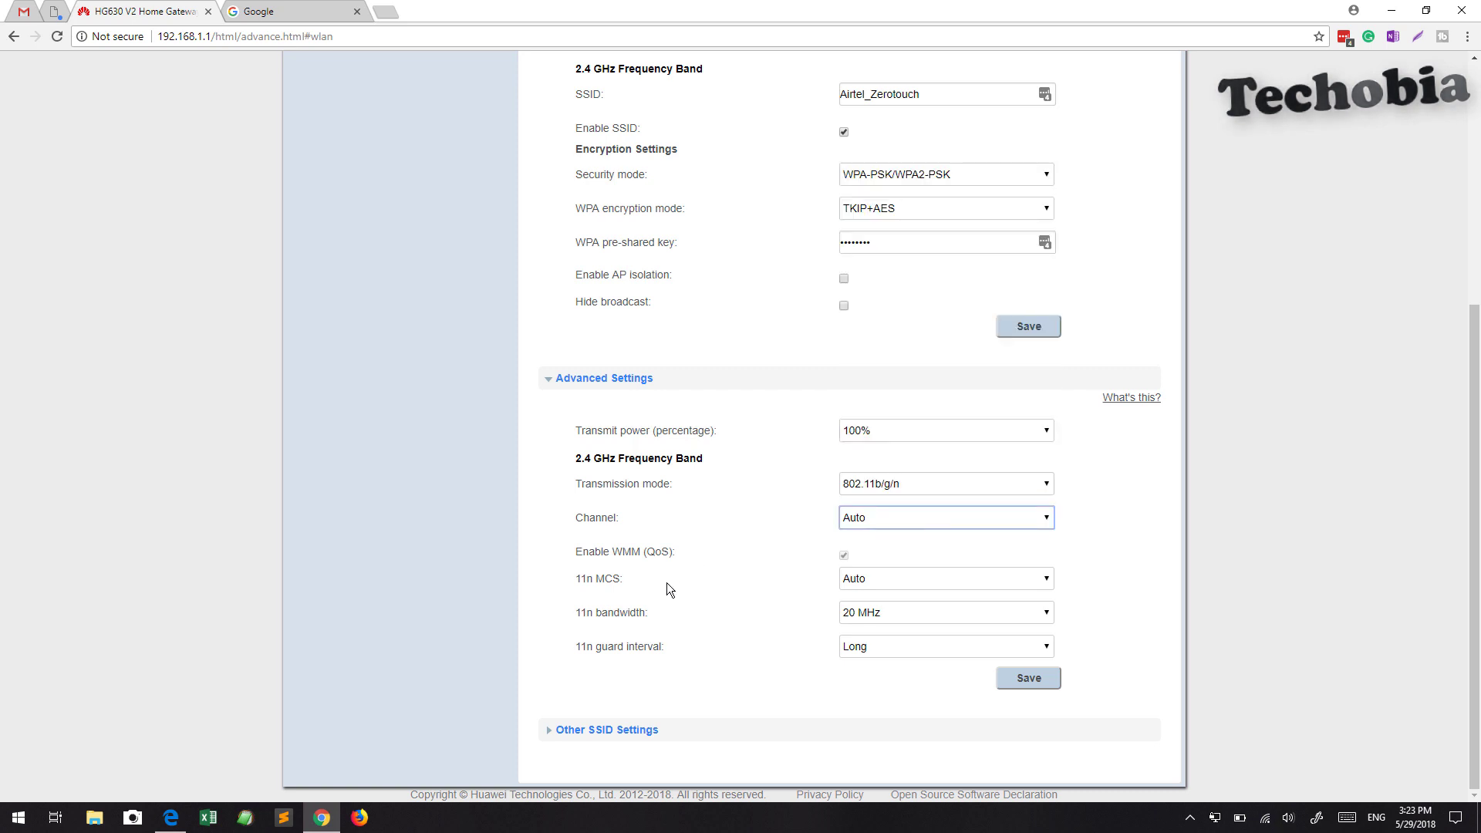
Step: Expand Other SSID Settings and review the SSID2 edit form, cancelling without saving
left_click(643, 733)
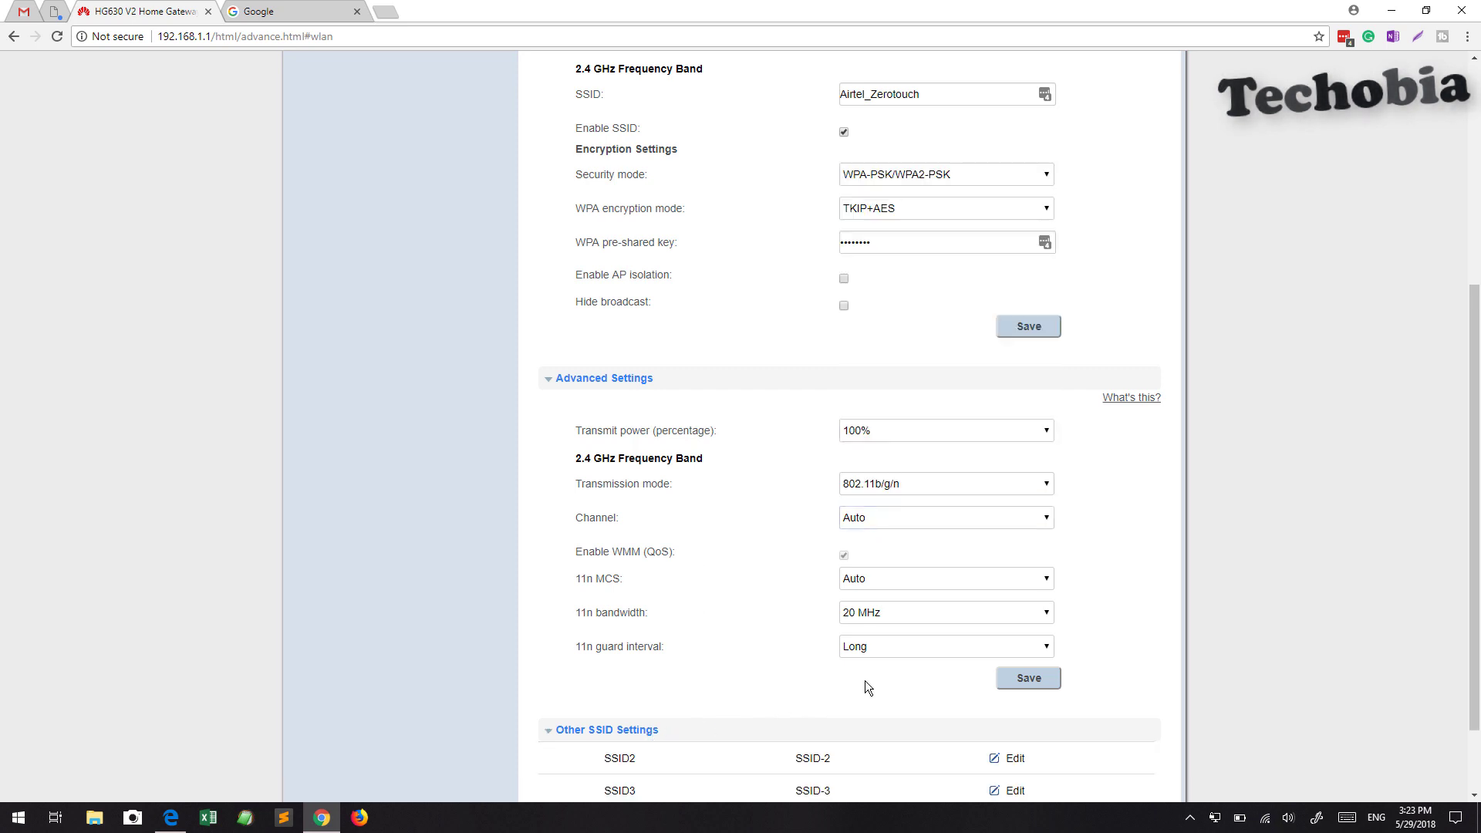
scroll(866, 683, "down", 2)
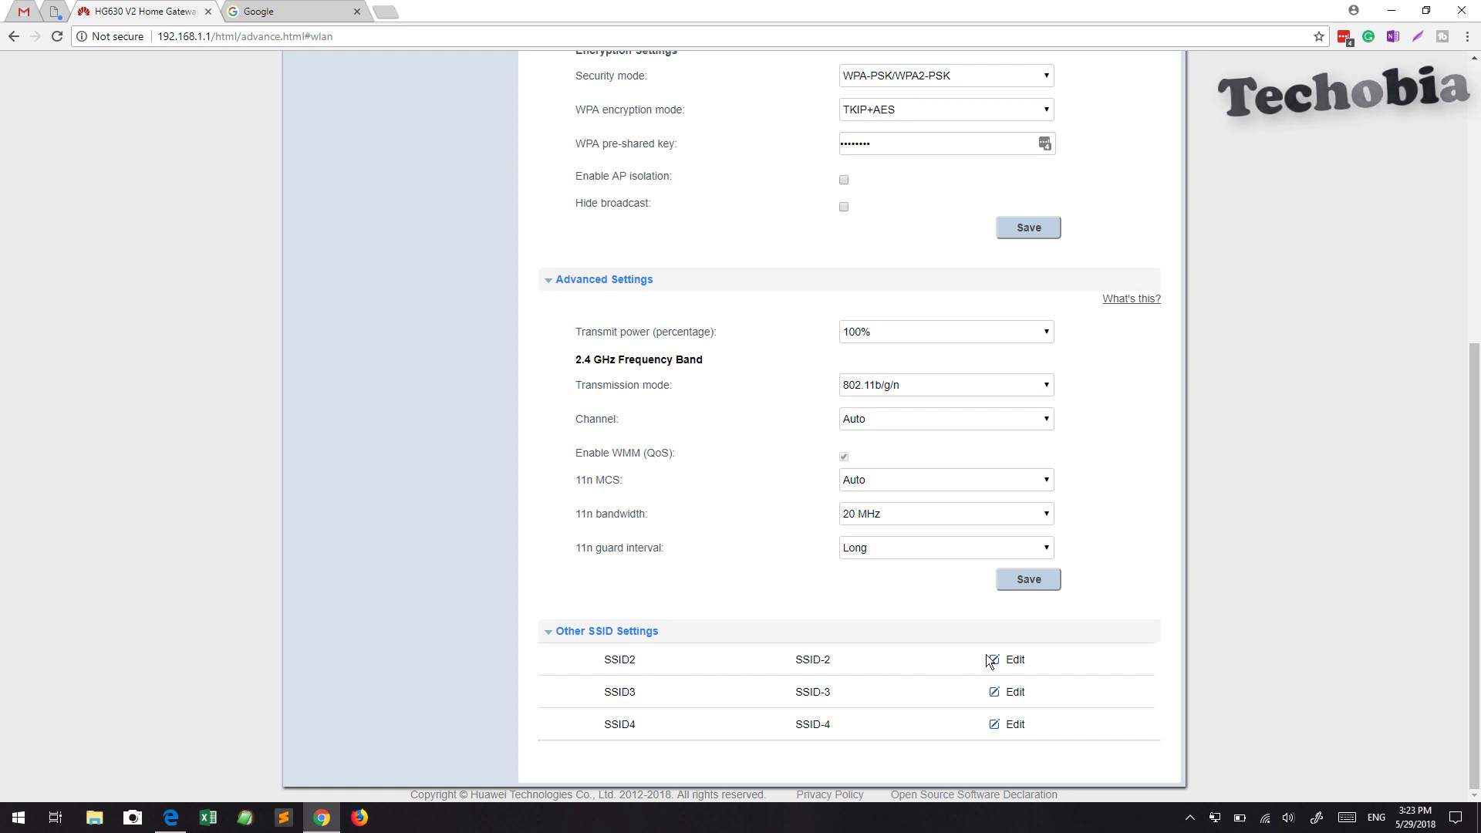
left_click(1009, 661)
scroll(892, 661, "down", 3)
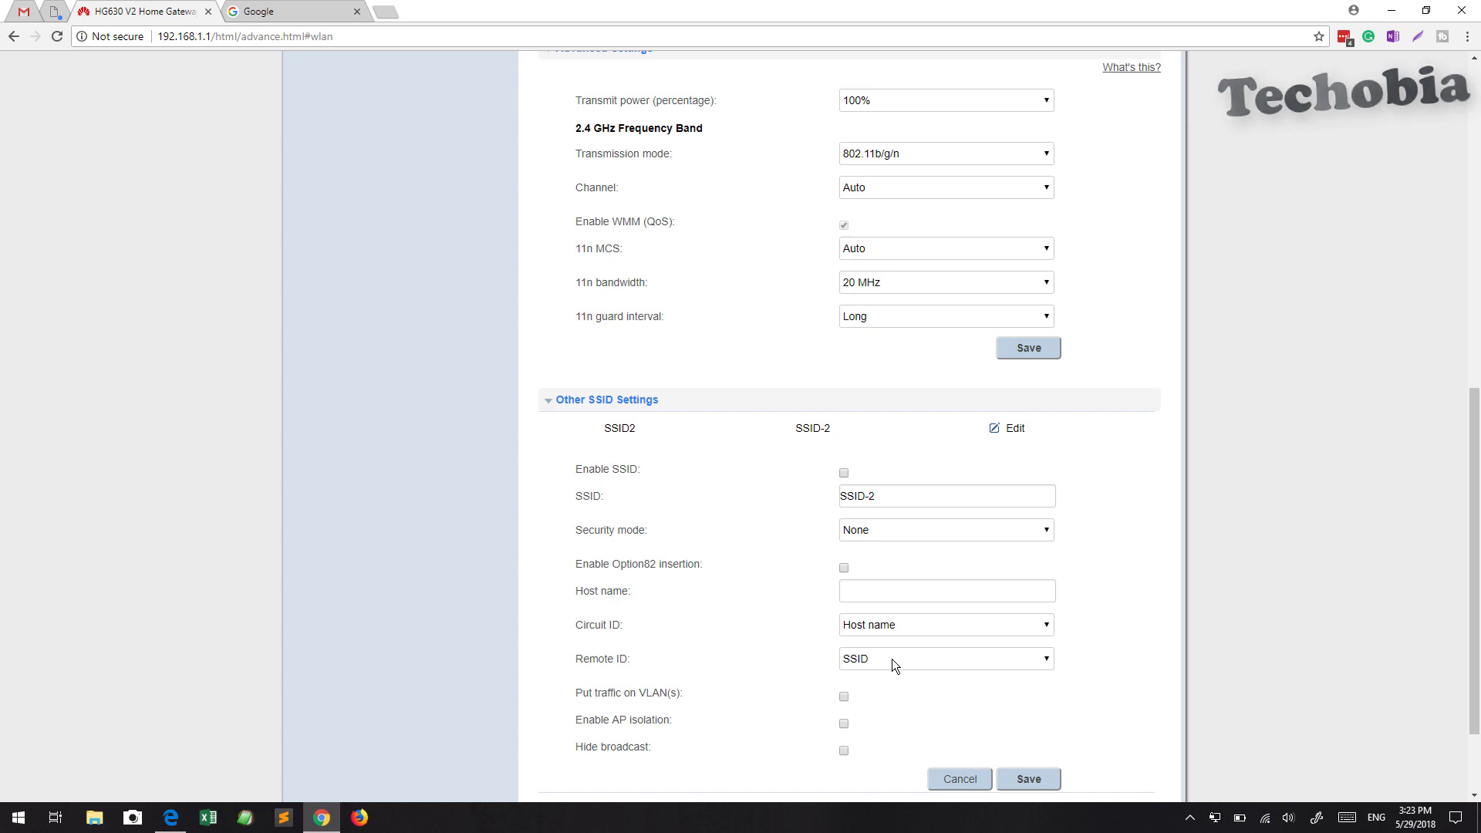
scroll(891, 659, "down", 2)
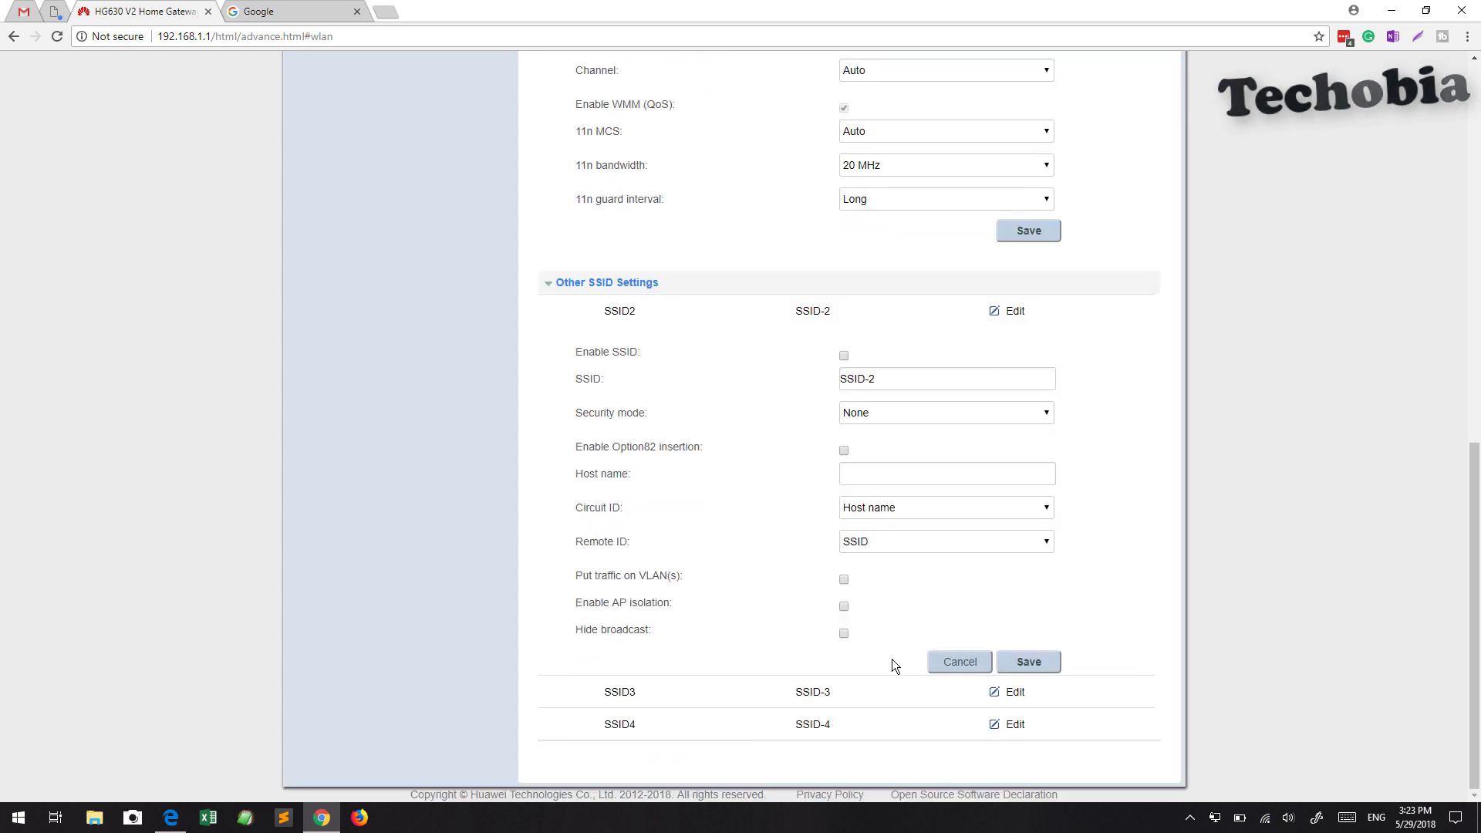
scroll(892, 659, "up", 5)
scroll(892, 664, "down", 4)
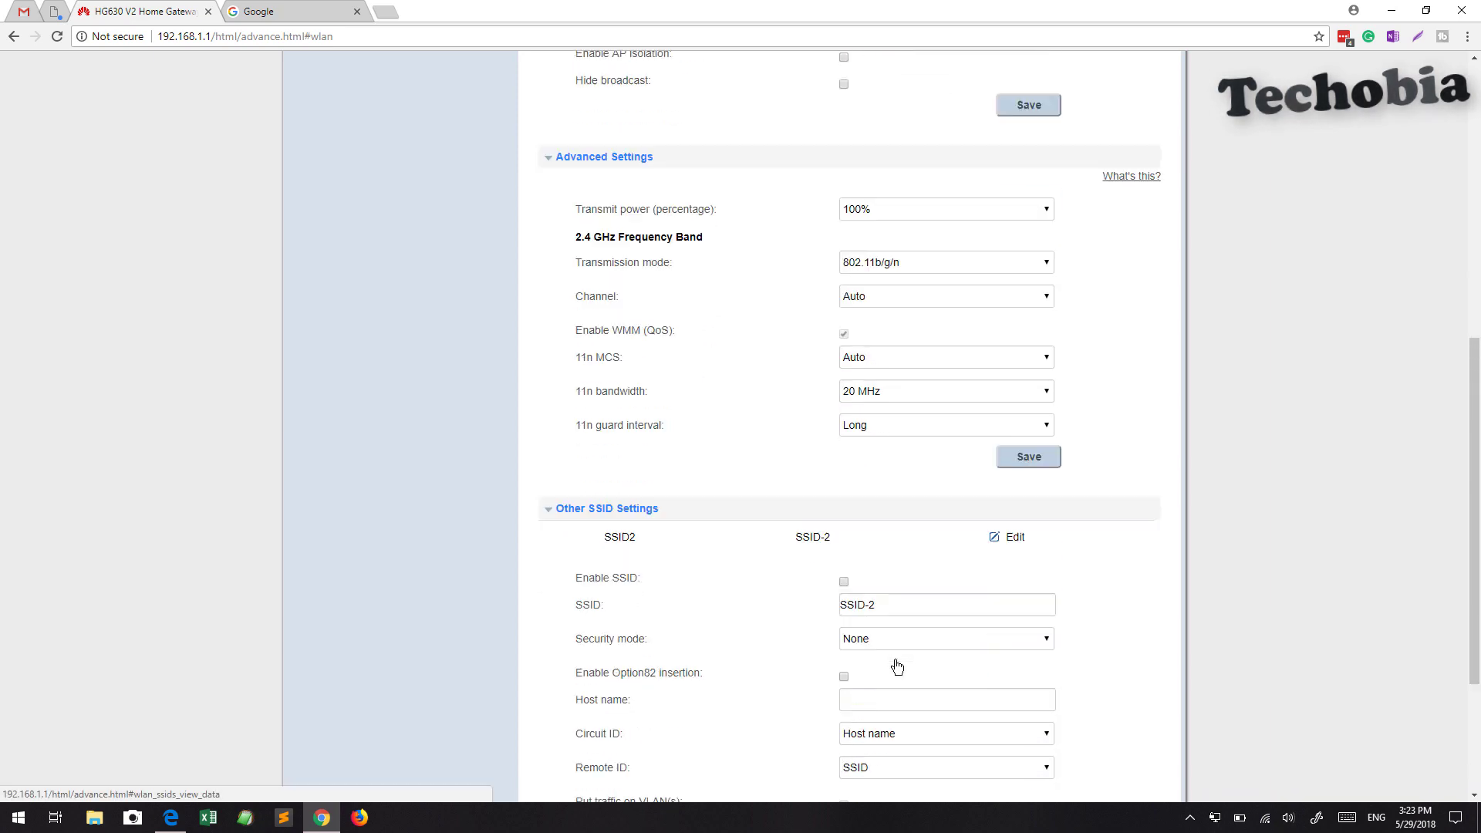
left_click(951, 739)
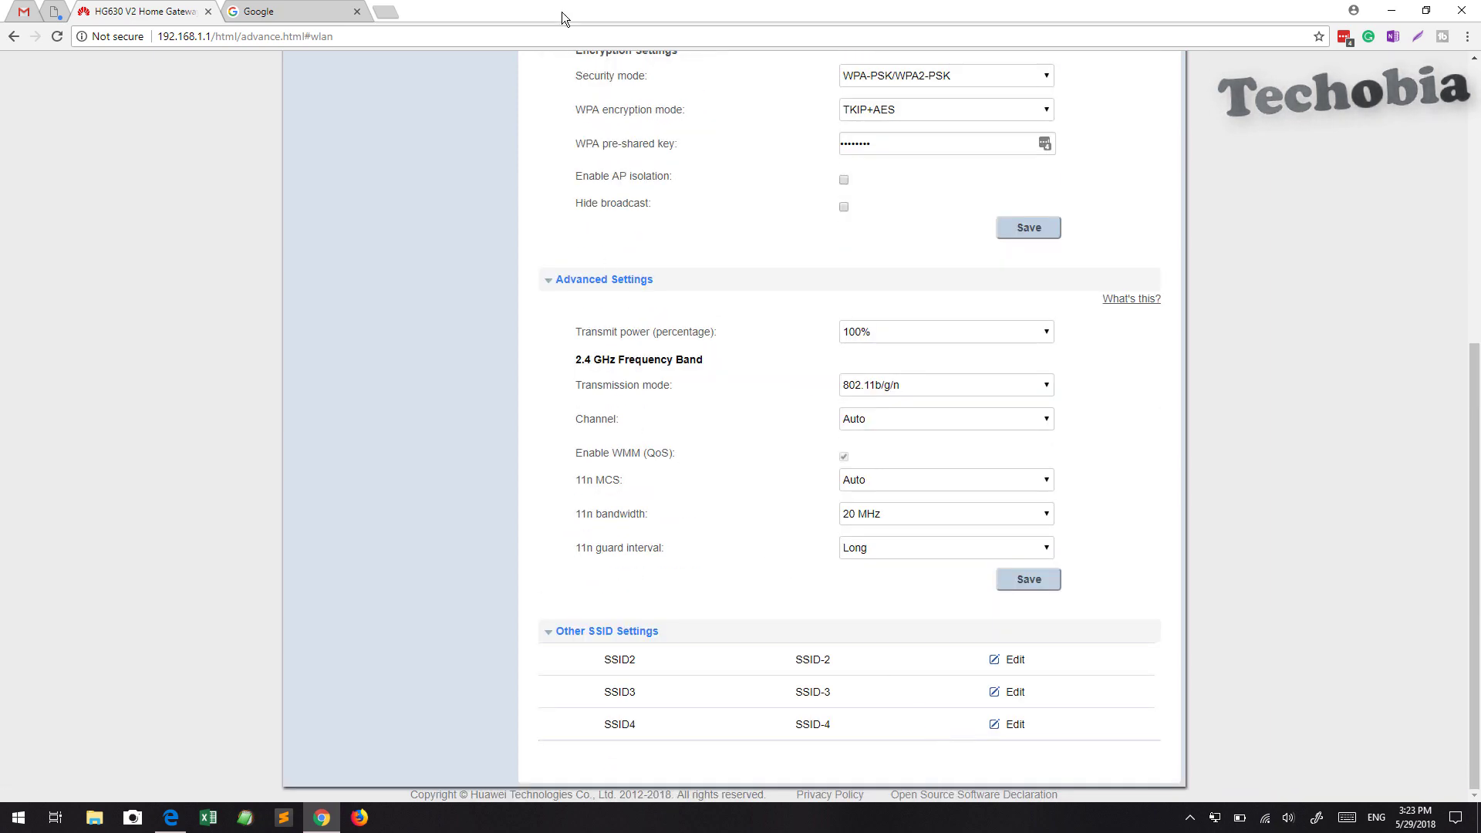
scroll(772, 324, "up", 7)
Step: Check WLAN Access and WDS Bridge, enable WDS past the Auto-channel warning, then go to Internet
left_click(349, 289)
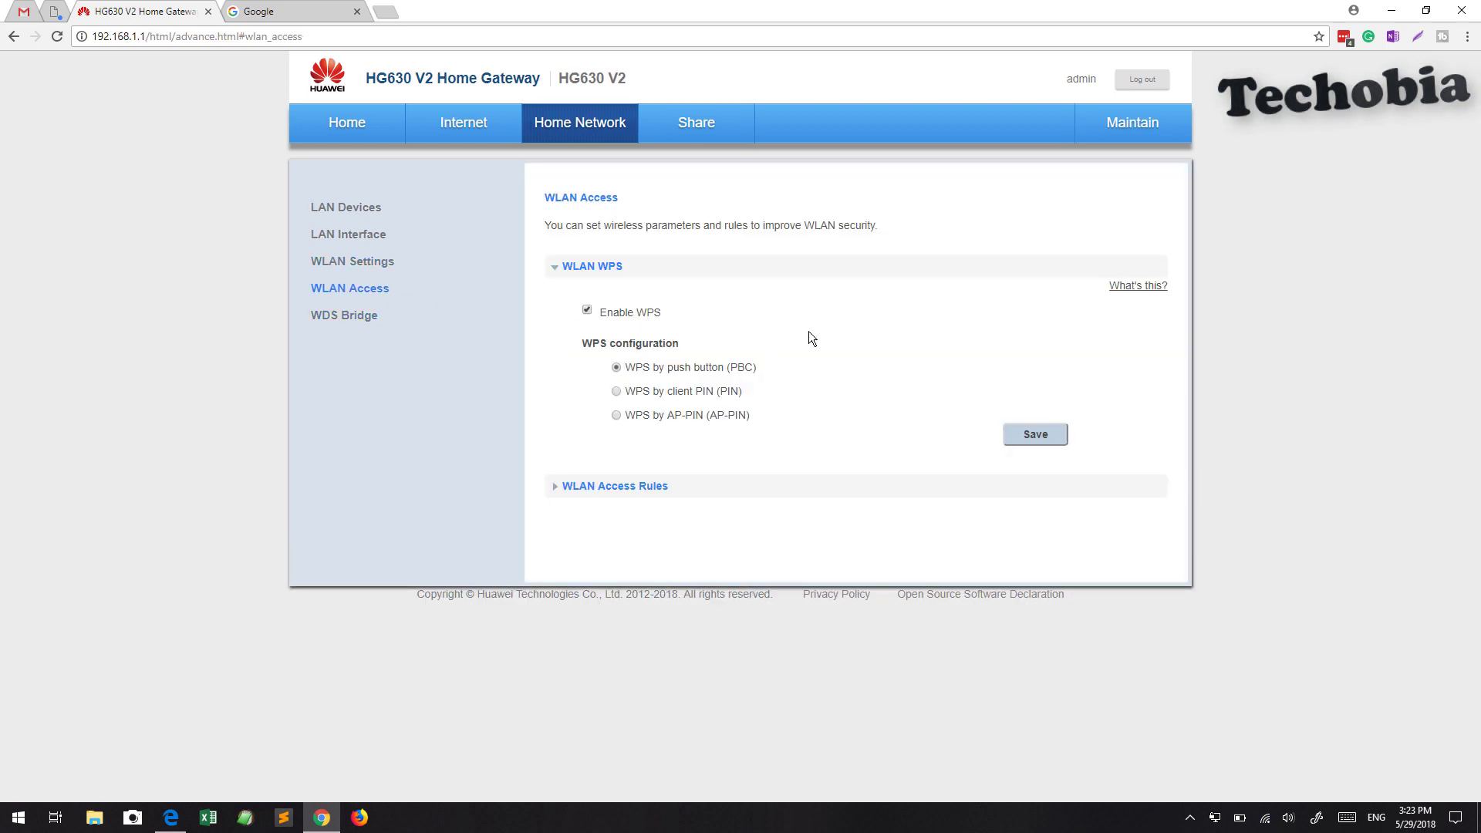
left_click(356, 316)
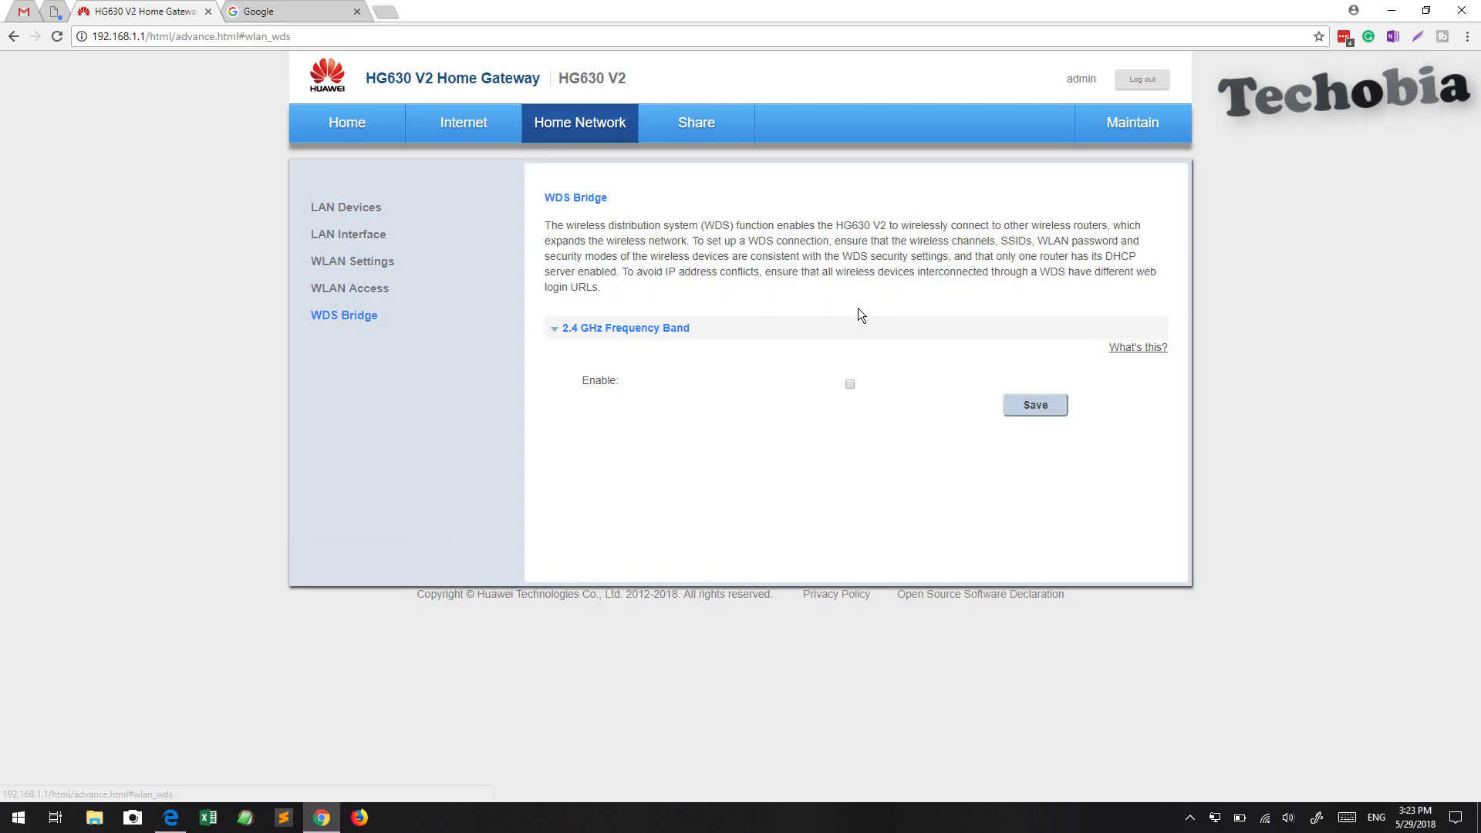
left_click(849, 386)
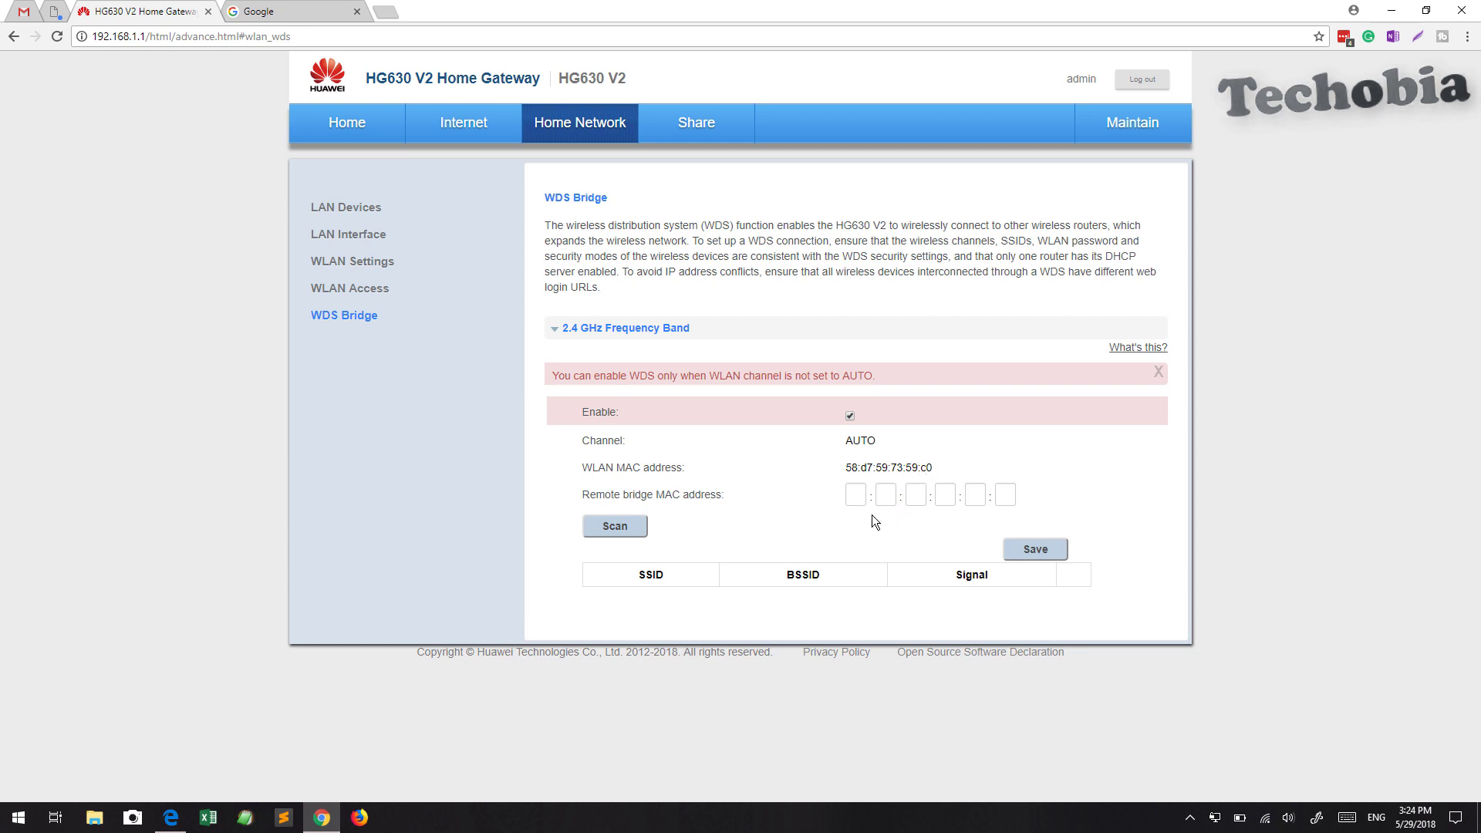
left_click(1158, 372)
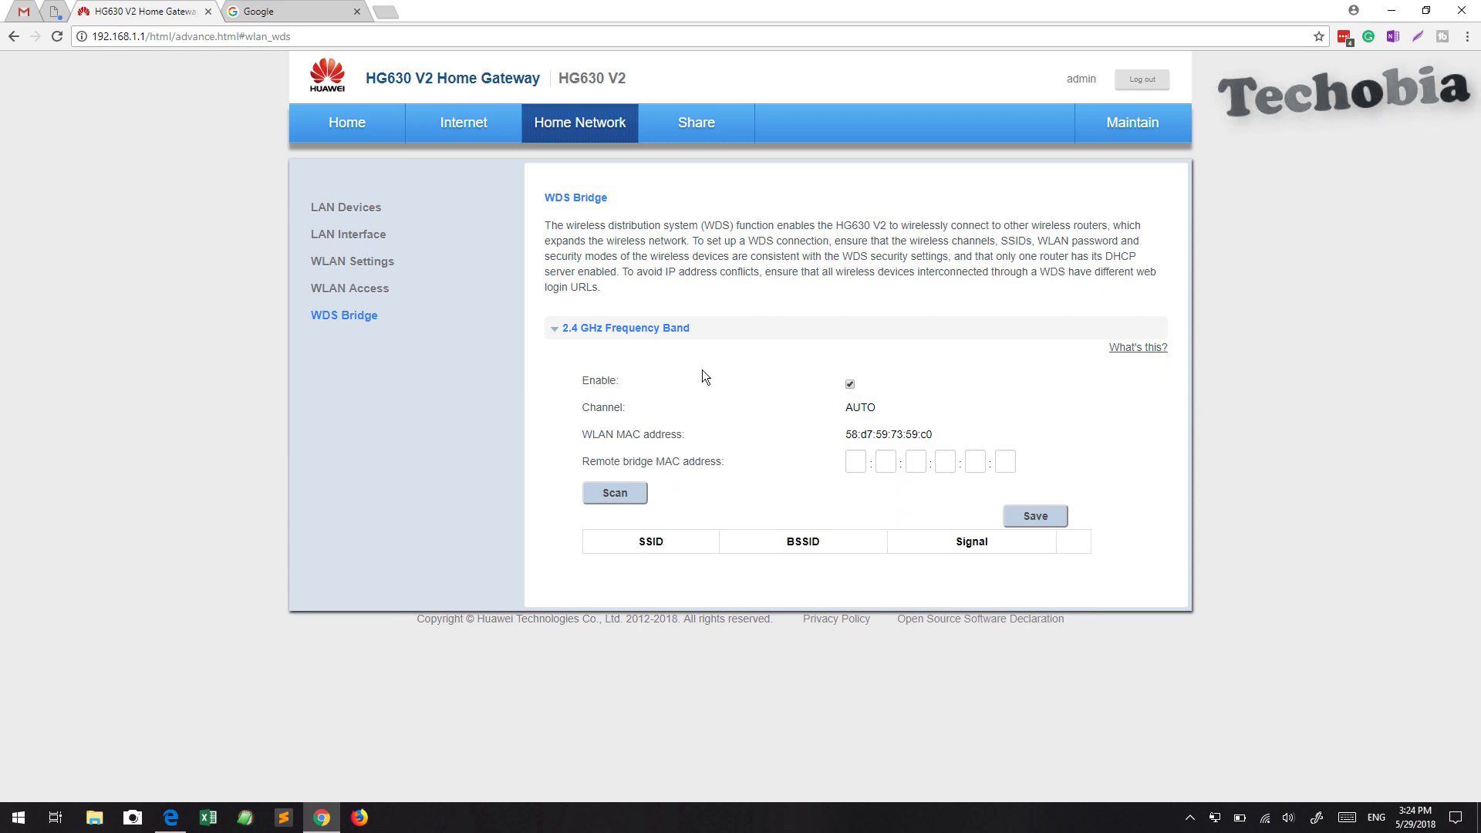
left_click(557, 328)
left_click(463, 125)
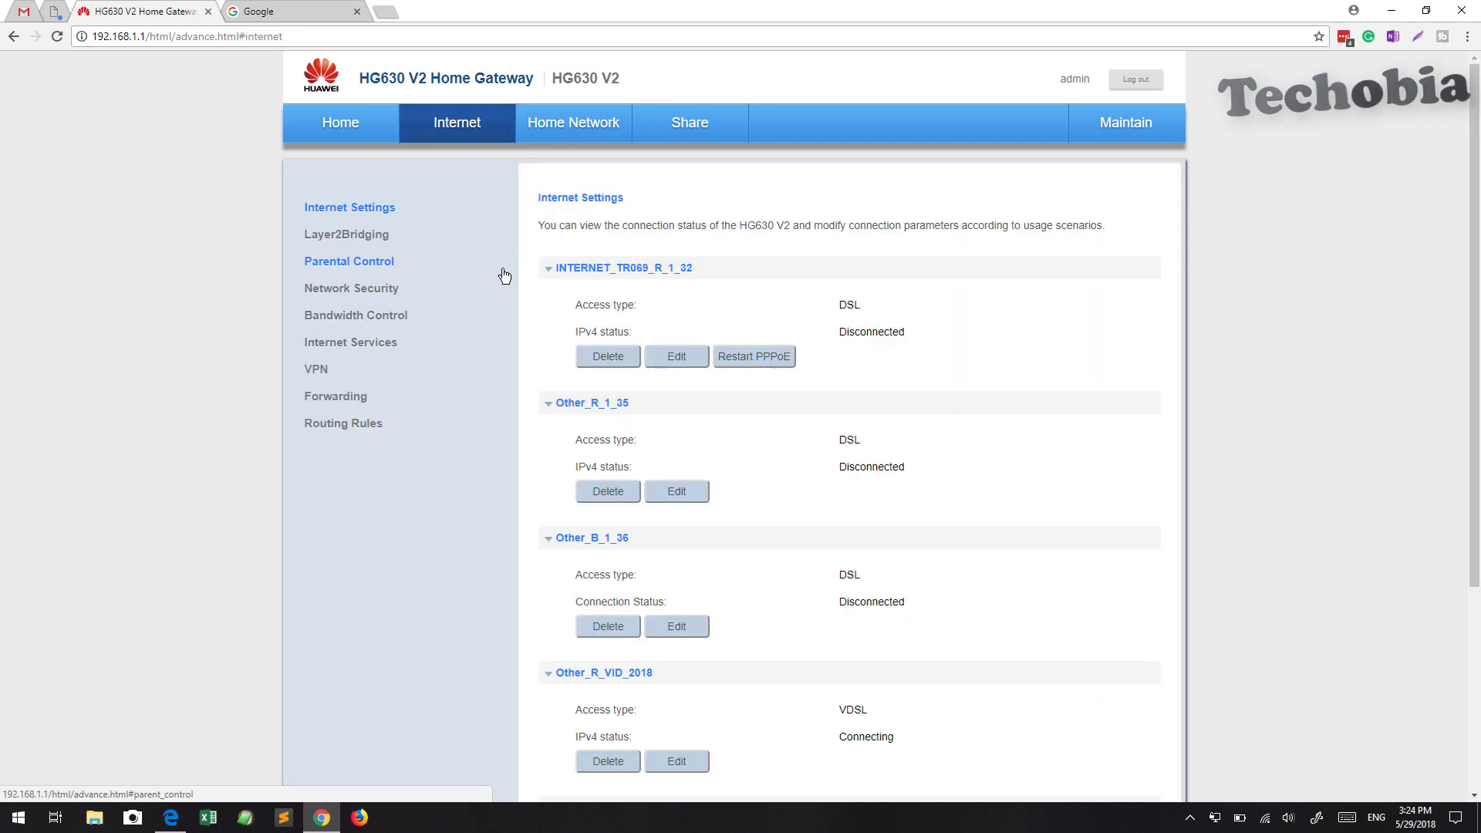
Step: Edit the br0 bridge to keep only INTERNET_TR069_R_VID_100 and submit the changes
left_click(349, 236)
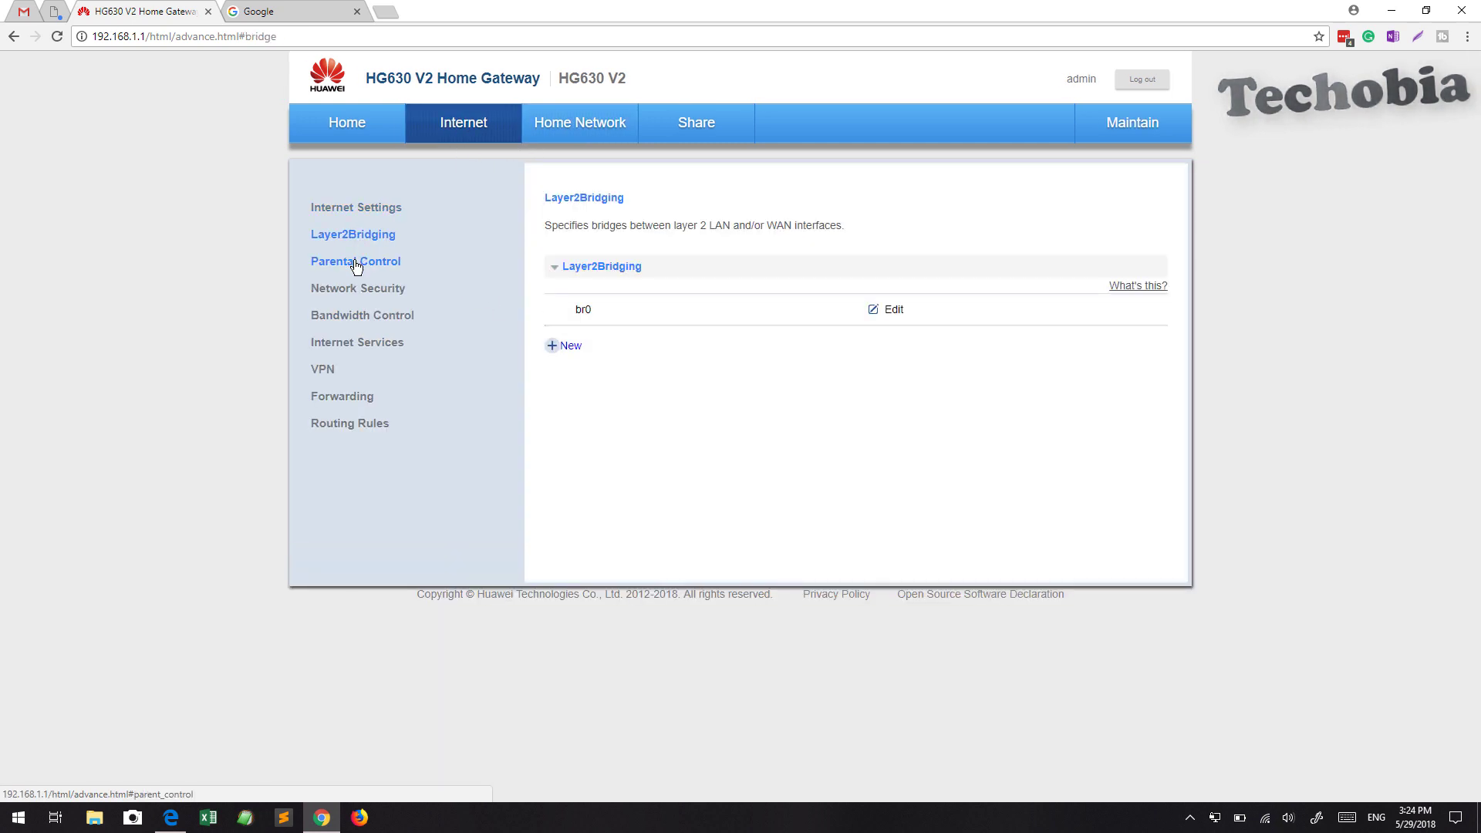
left_click(894, 308)
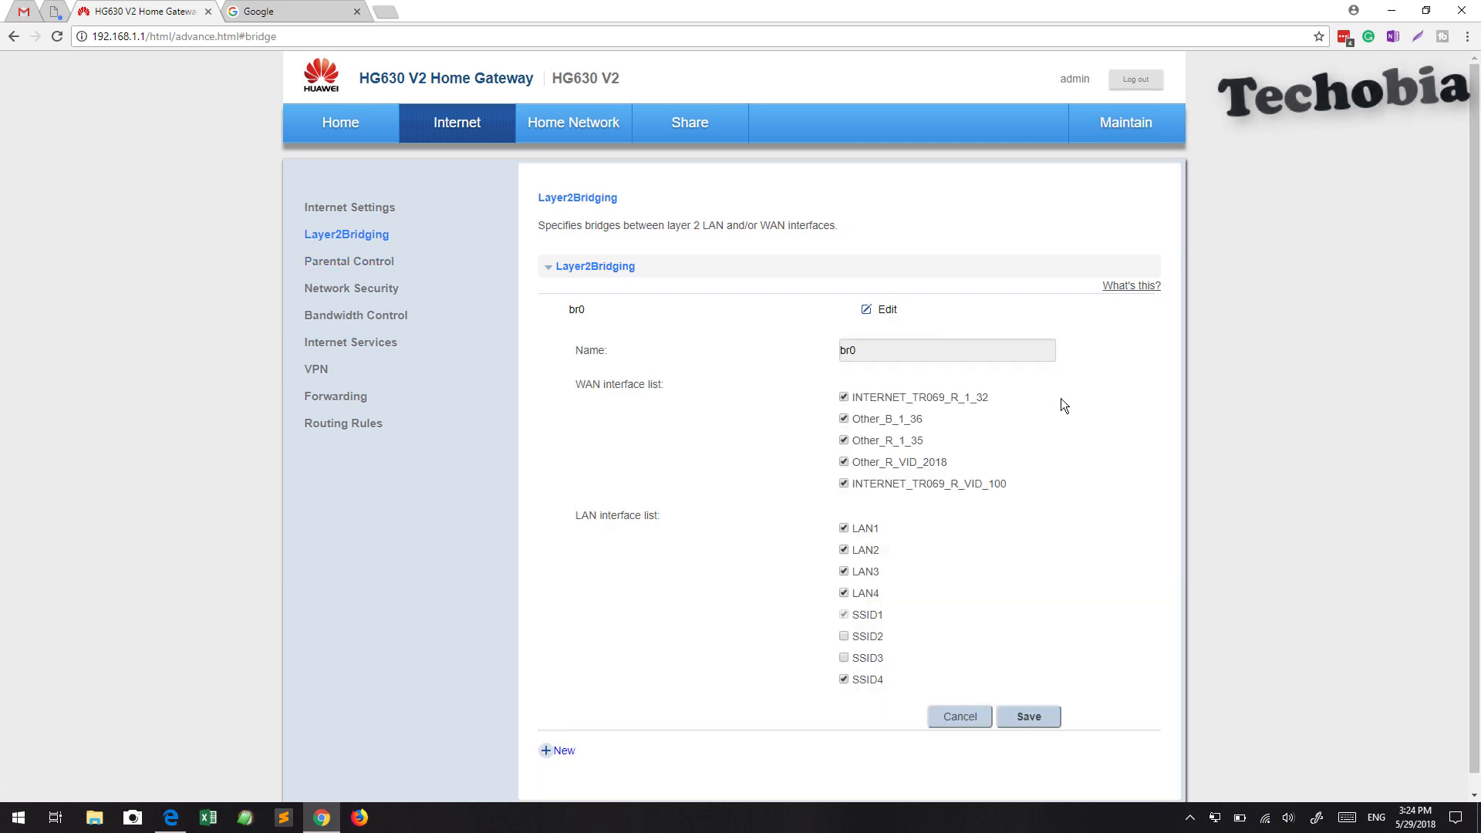
scroll(1062, 400, "down", 1)
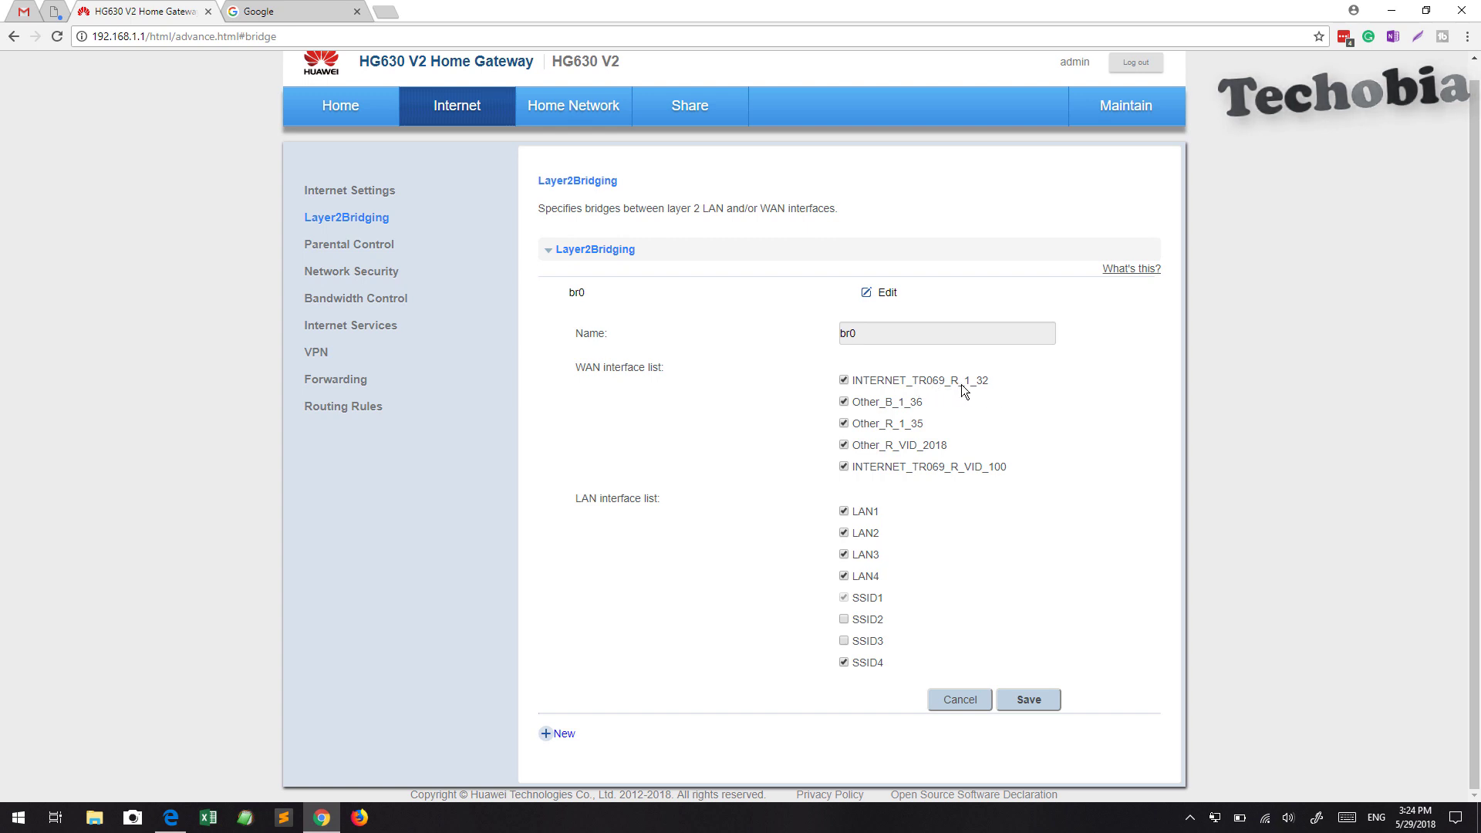
left_click(846, 468)
left_click(845, 446)
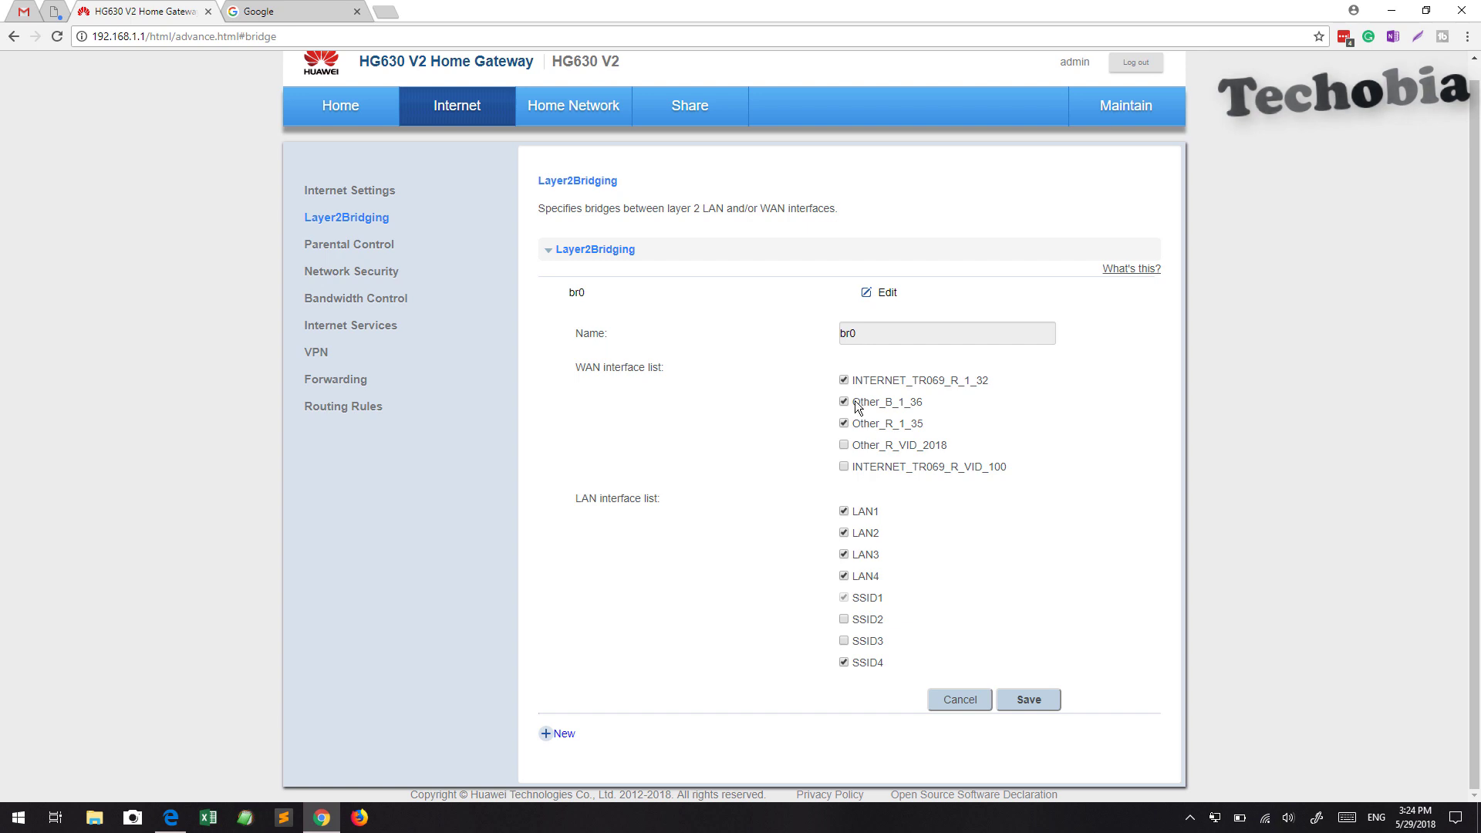
left_click(844, 402)
left_click(844, 380)
left_click(844, 424)
left_click(844, 468)
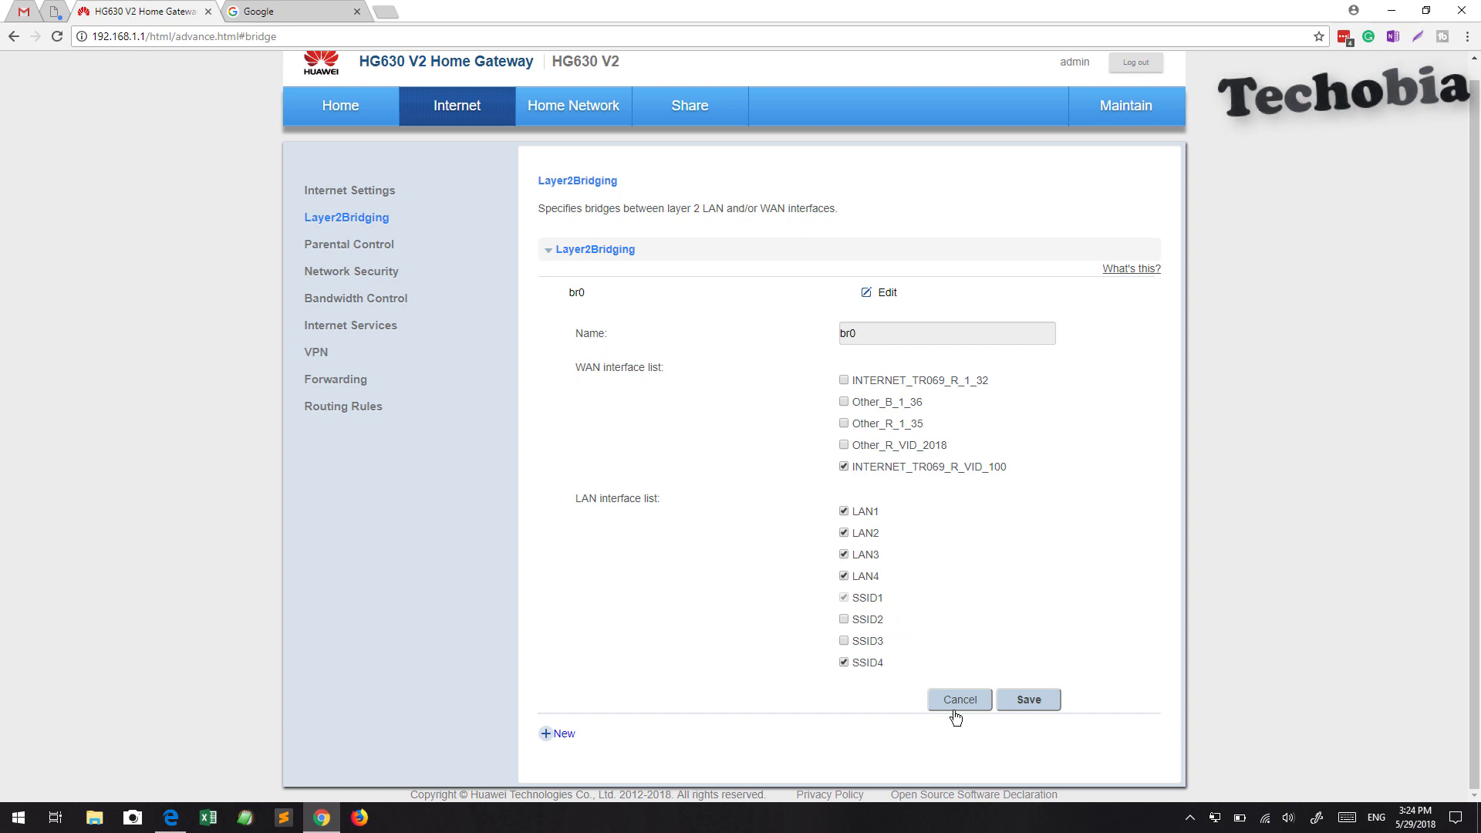
left_click(1037, 702)
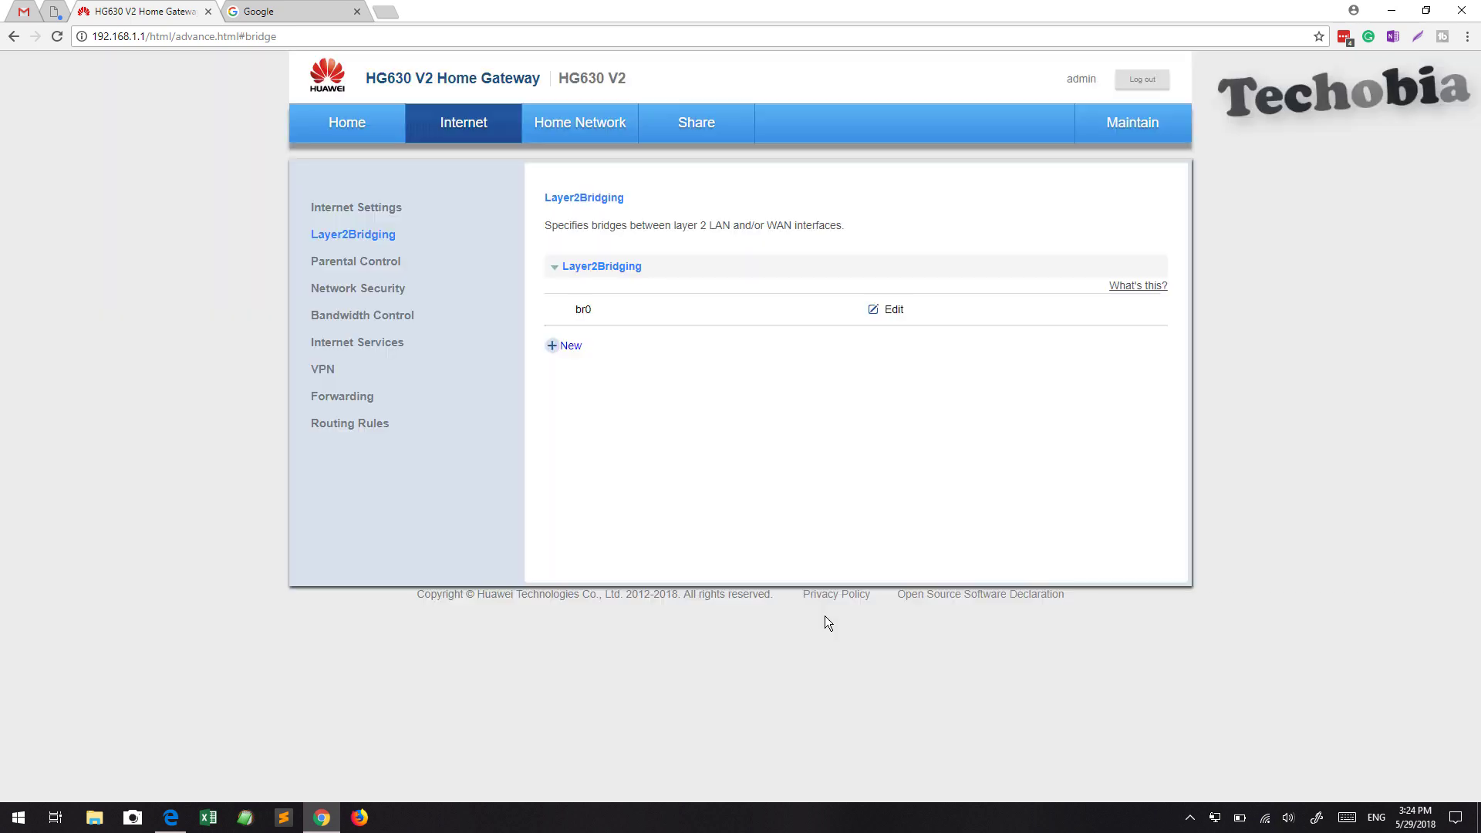
Step: Browse Internet Settings and Layer2Bridging, then open Parental Control
left_click(353, 213)
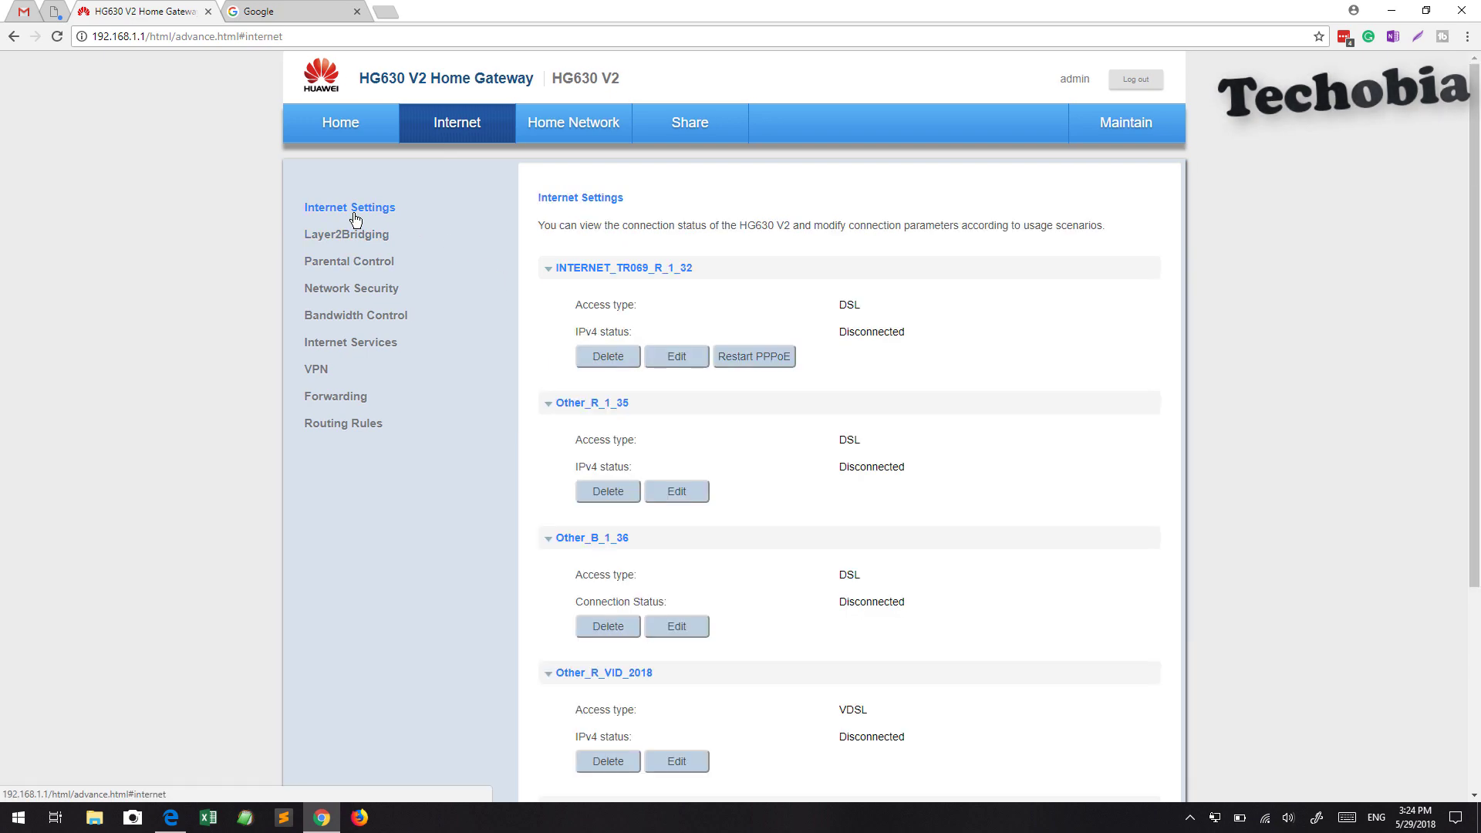
scroll(895, 524, "down", 3)
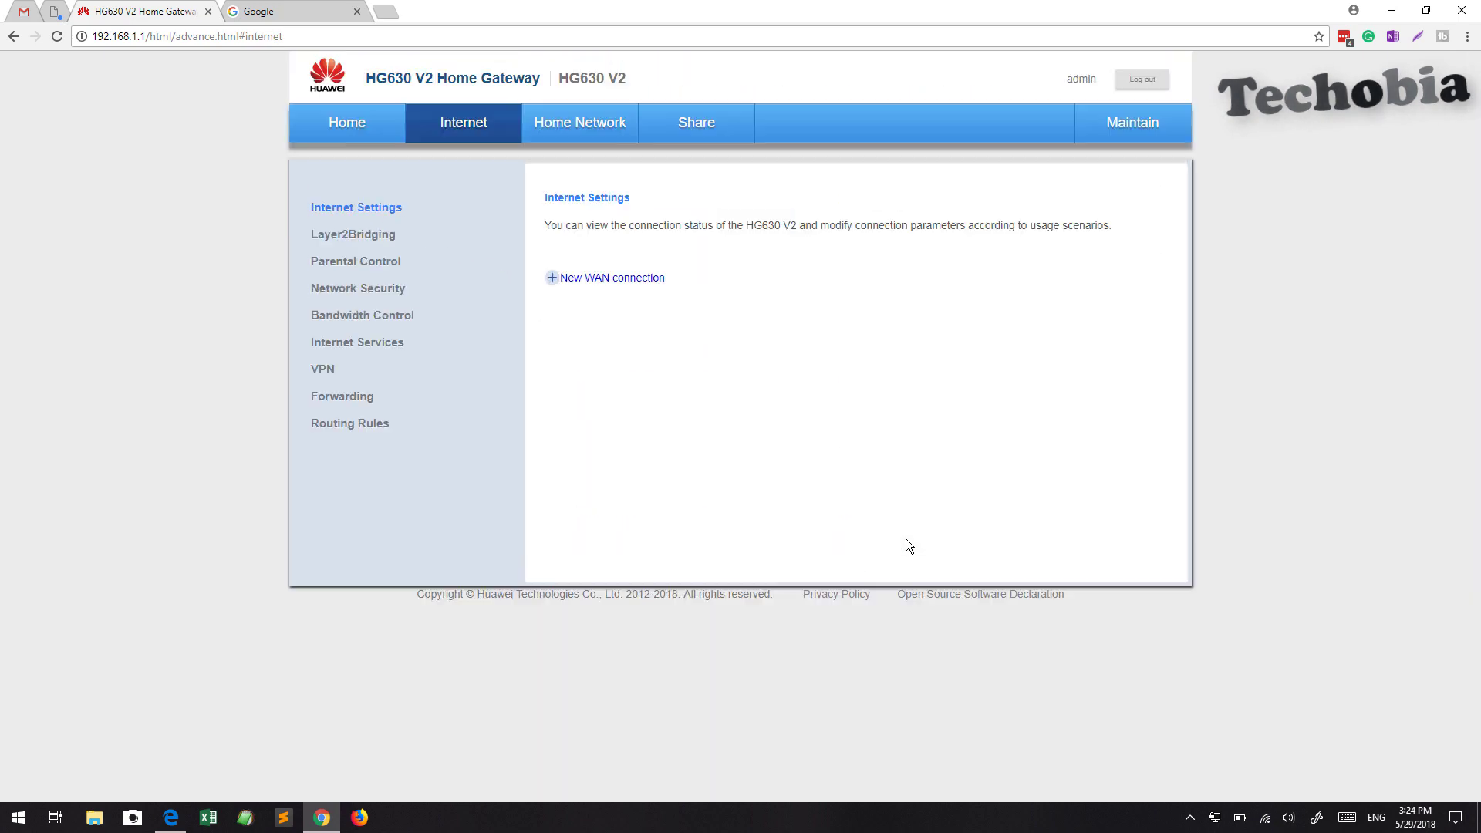
scroll(907, 546, "down", 4)
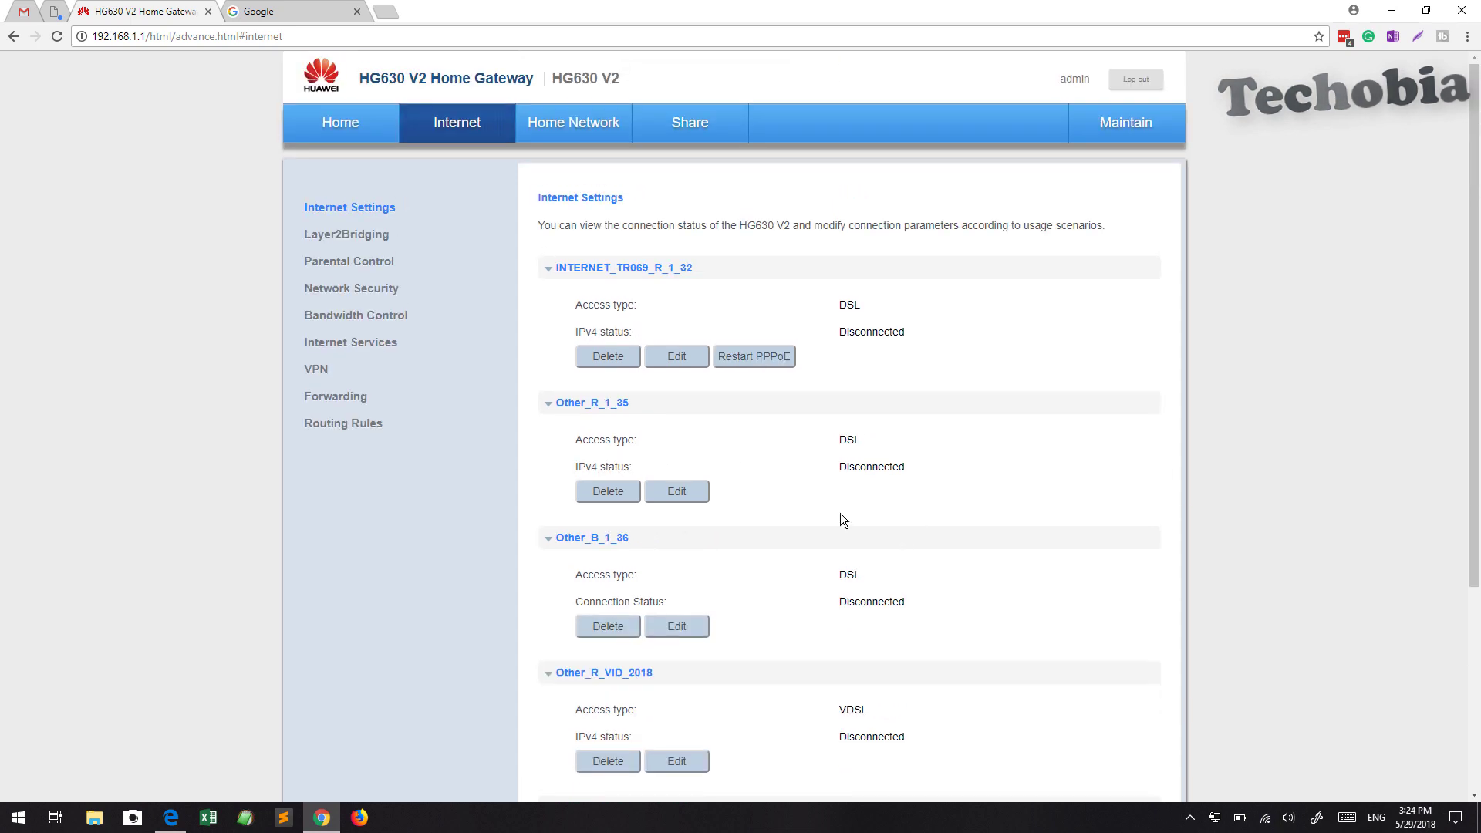
left_click(361, 234)
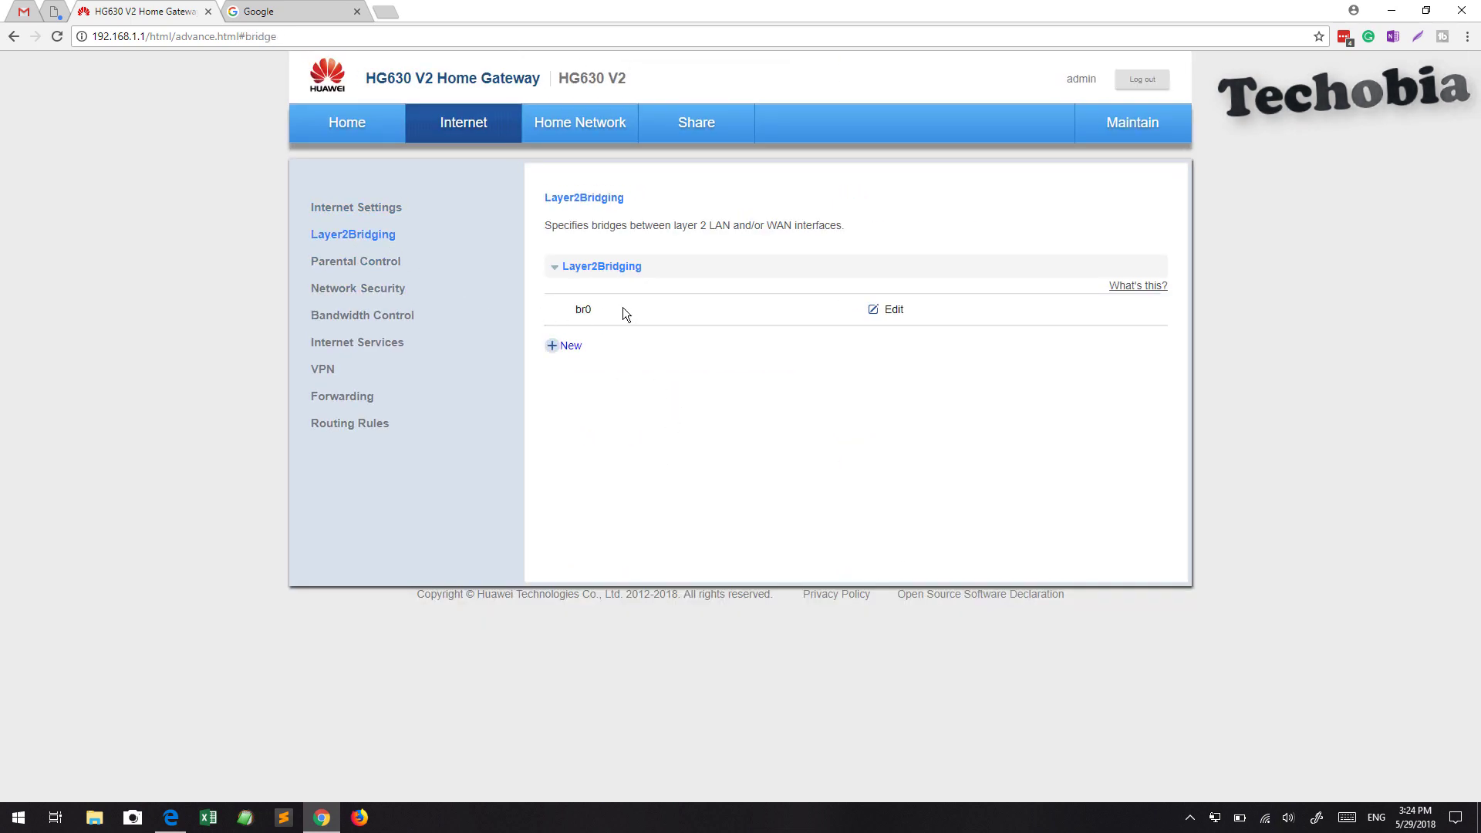
left_click(357, 262)
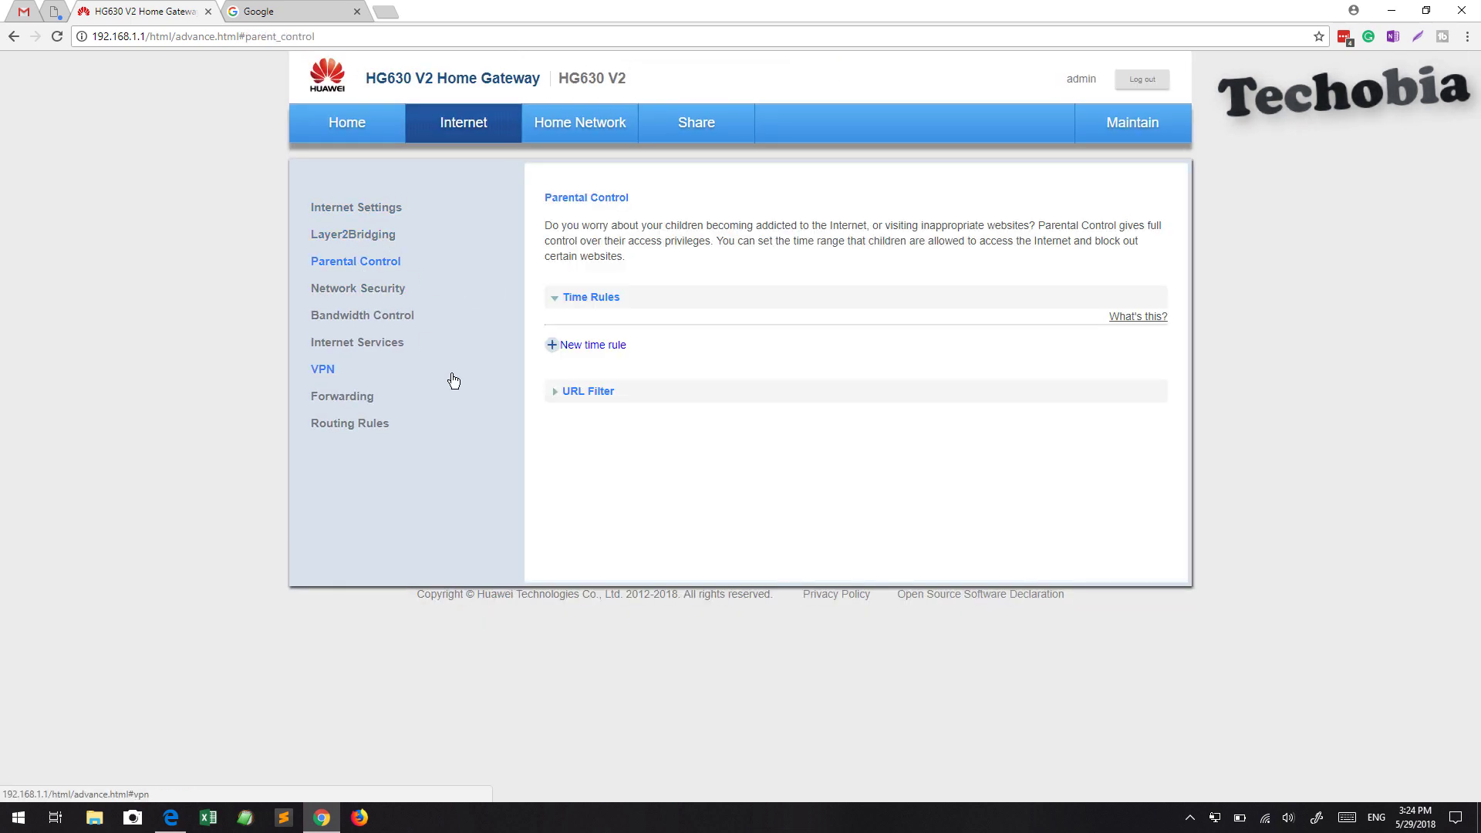
Step: In Network Security, switch the firewall level to Disabled and back to Low
left_click(381, 297)
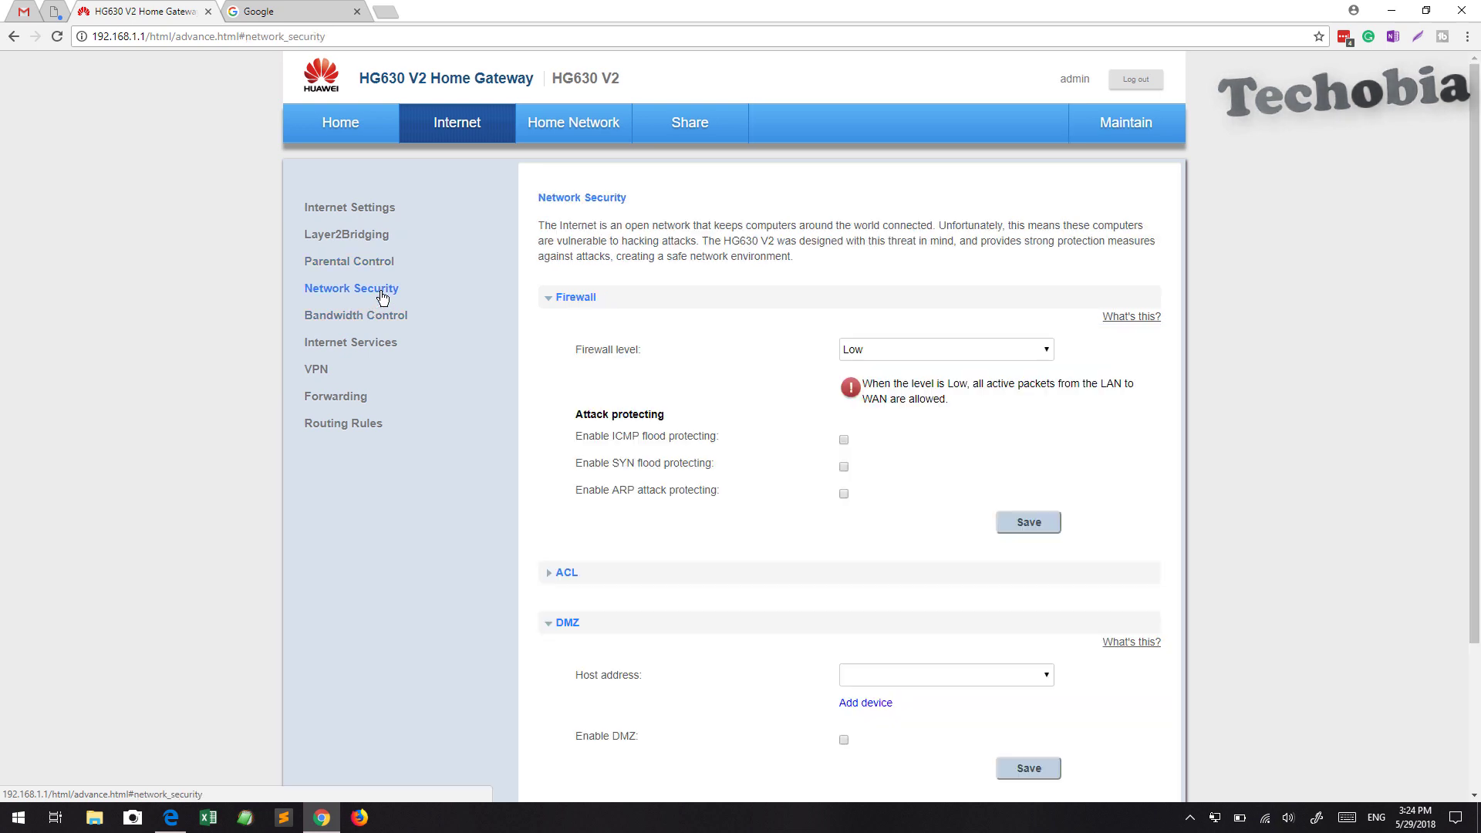
left_click(928, 351)
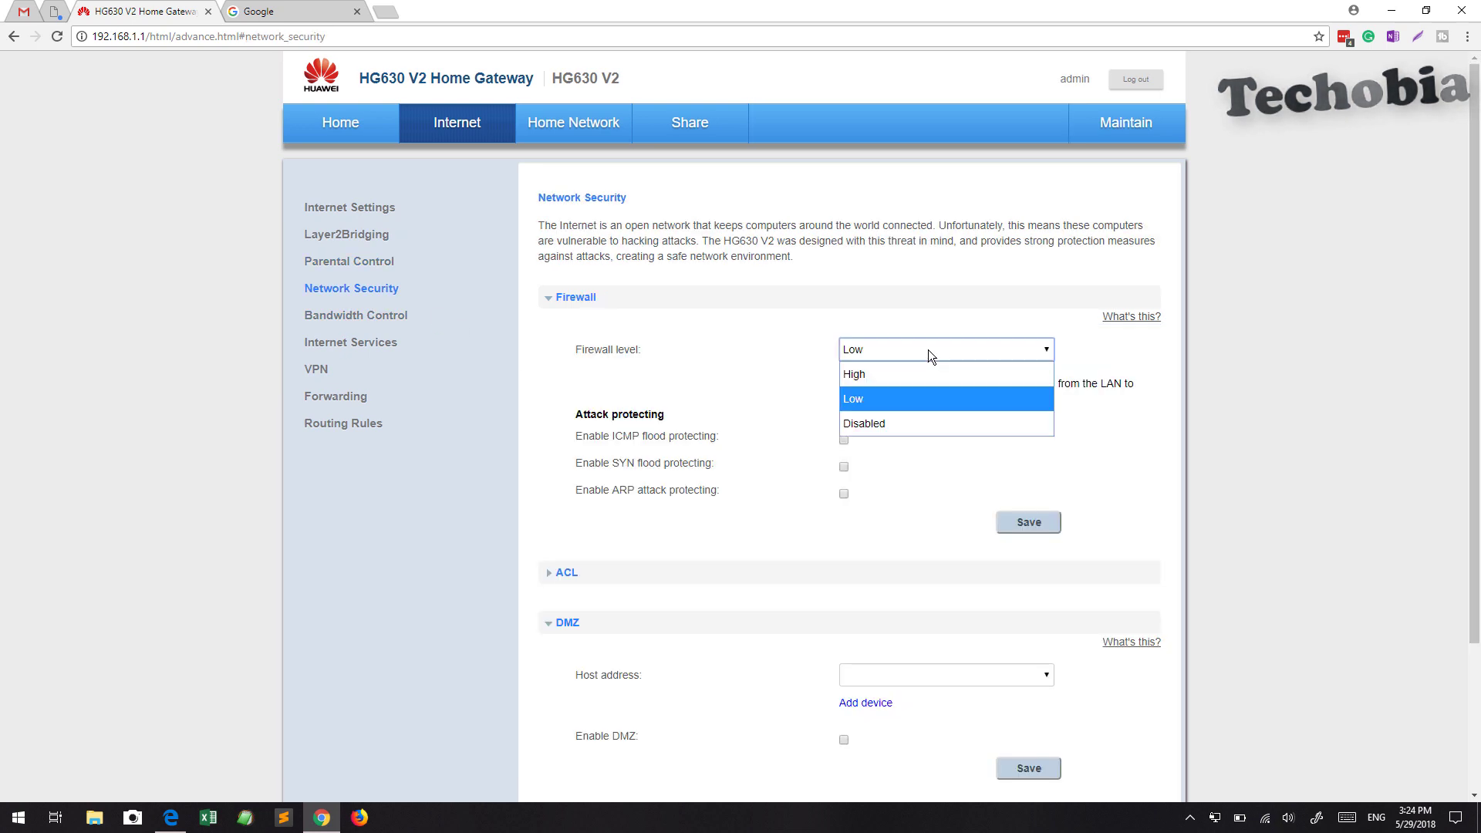
left_click(882, 422)
left_click(918, 352)
left_click(878, 396)
scroll(934, 475, "down", 1)
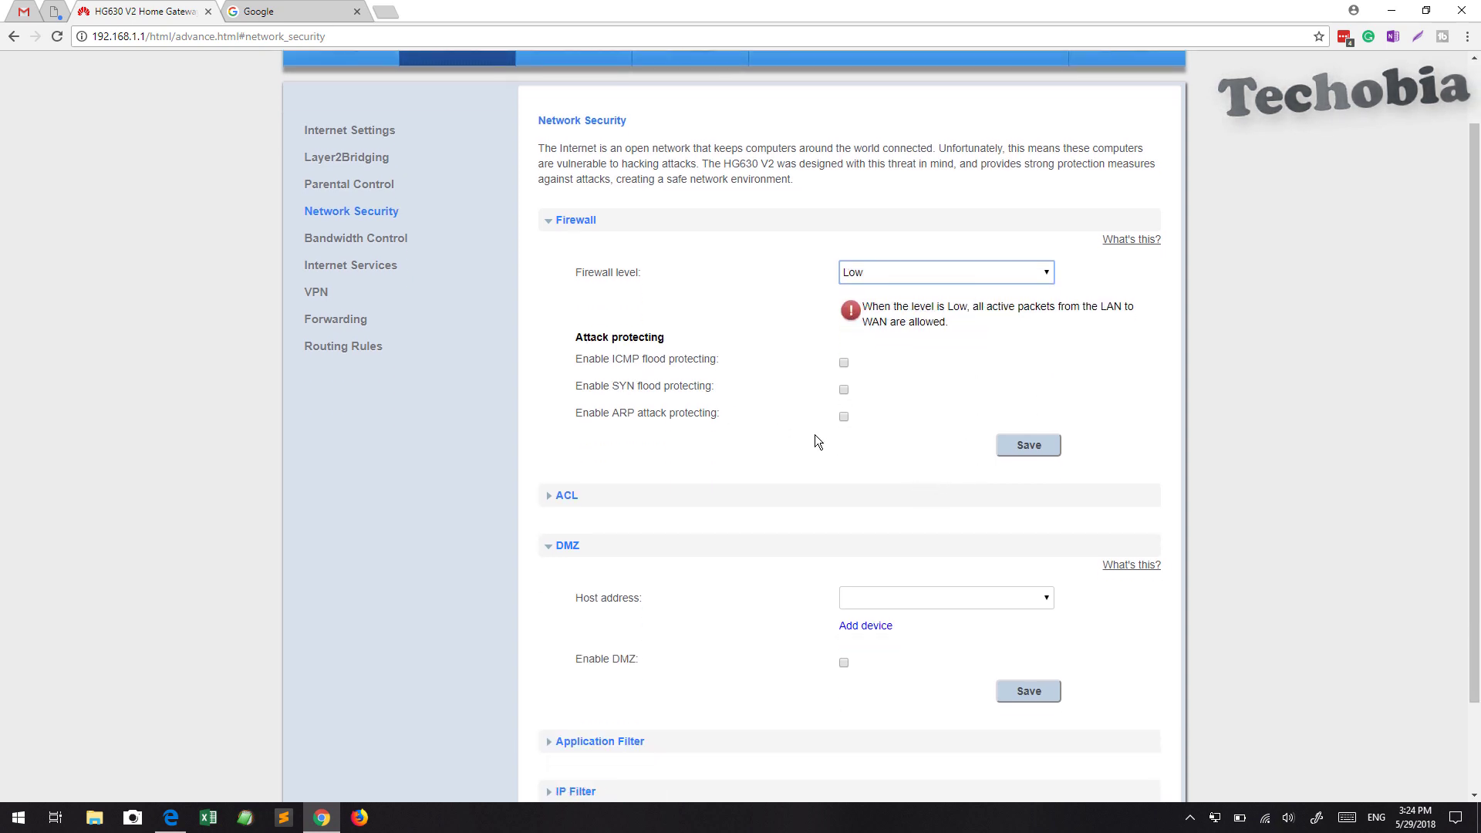
scroll(816, 433, "down", 1)
Step: Review the ACL rules, toggling the FTP rule to chosen devices and back to IP range
left_click(567, 419)
scroll(844, 466, "down", 1)
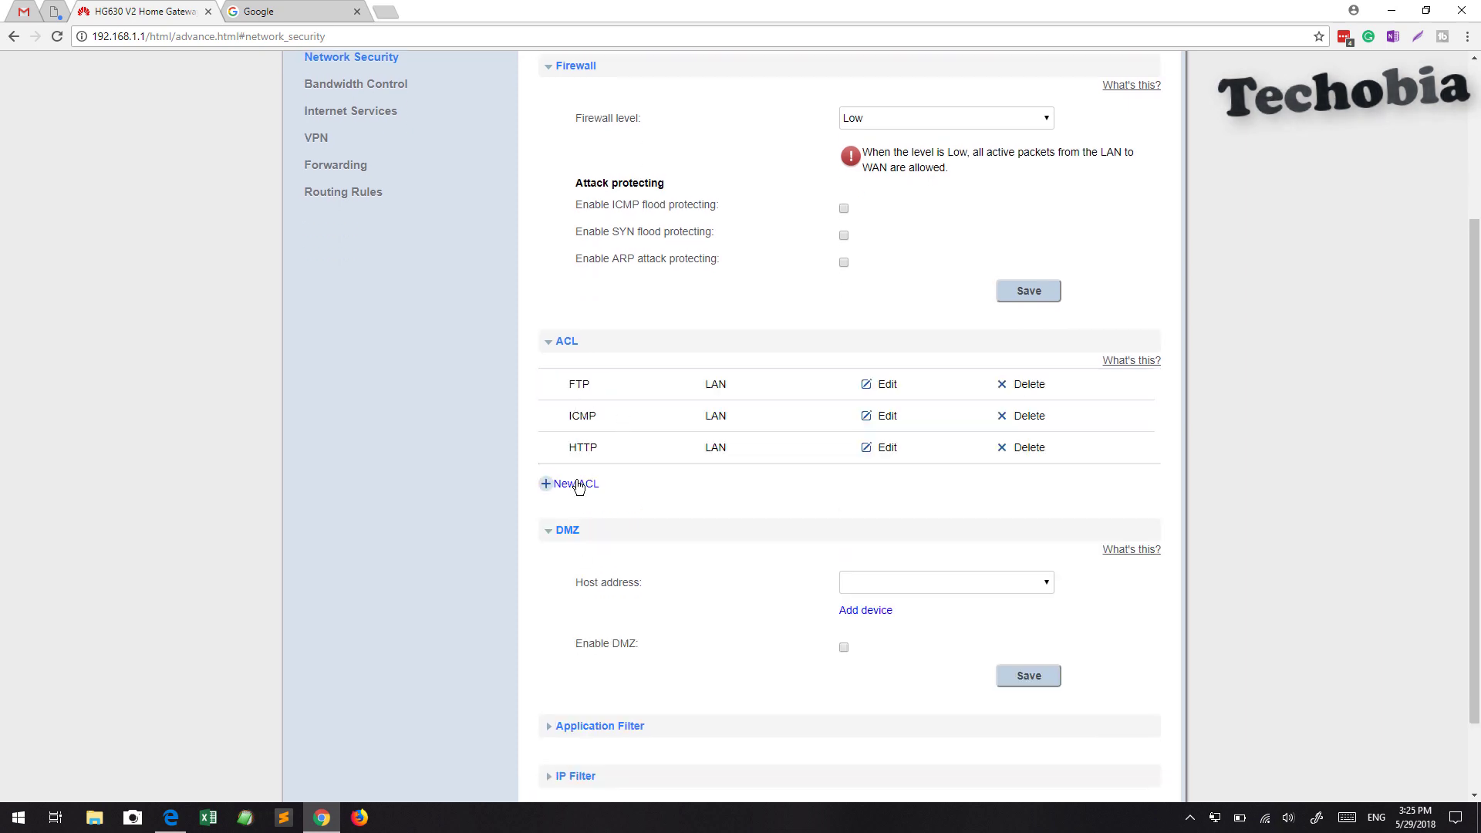
left_click(578, 485)
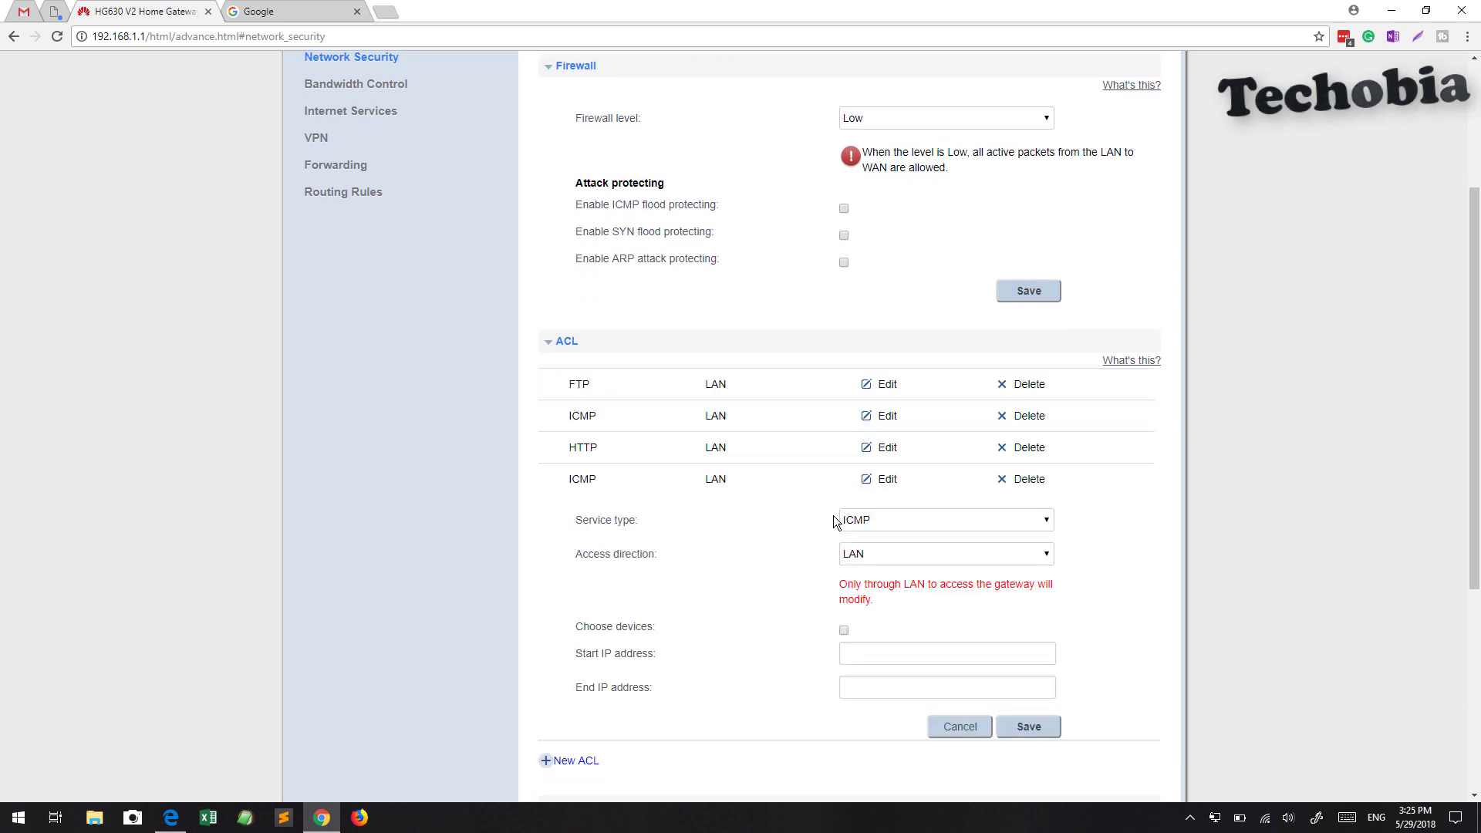
left_click(887, 385)
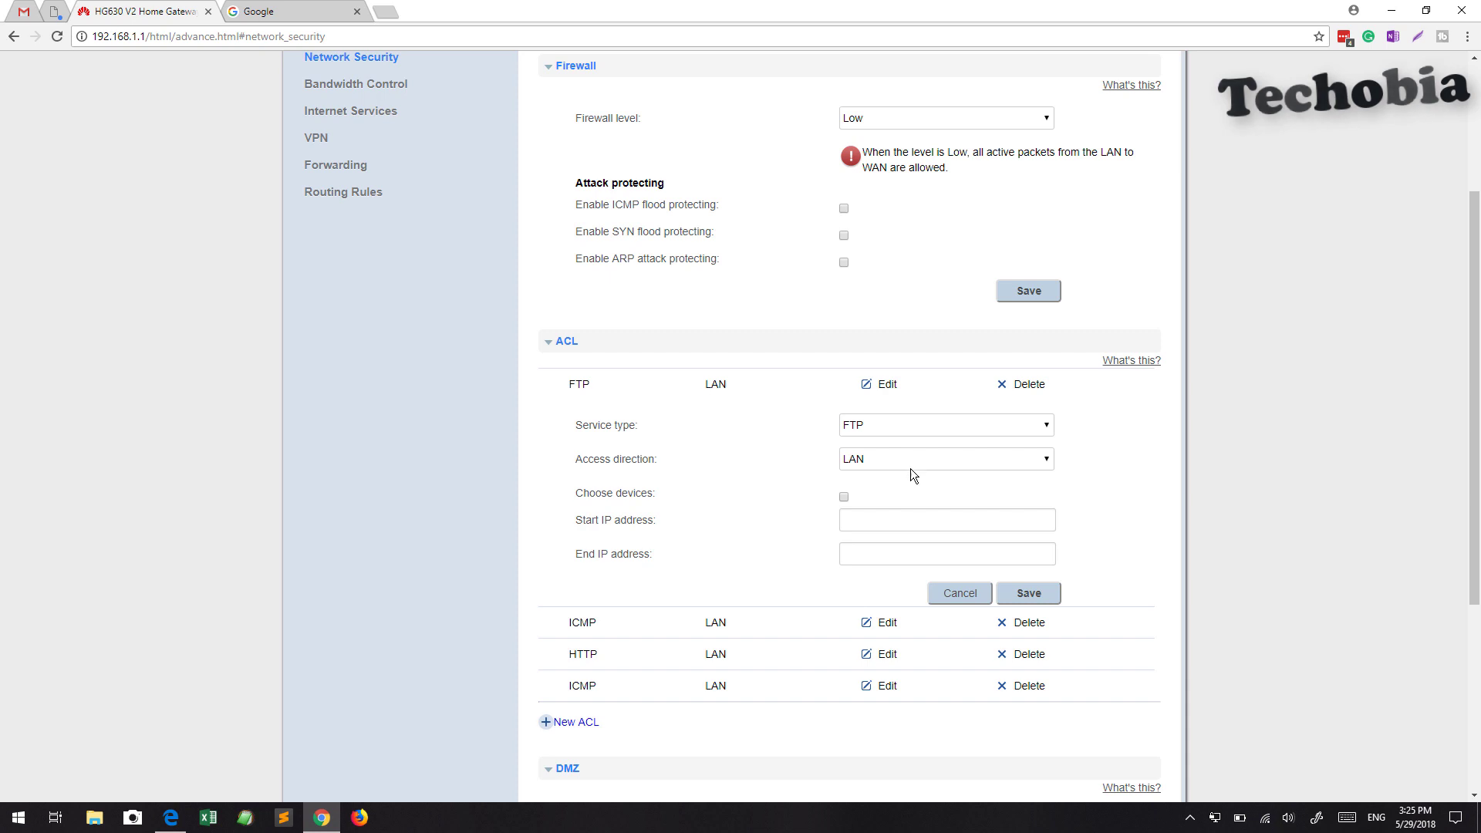
left_click(845, 497)
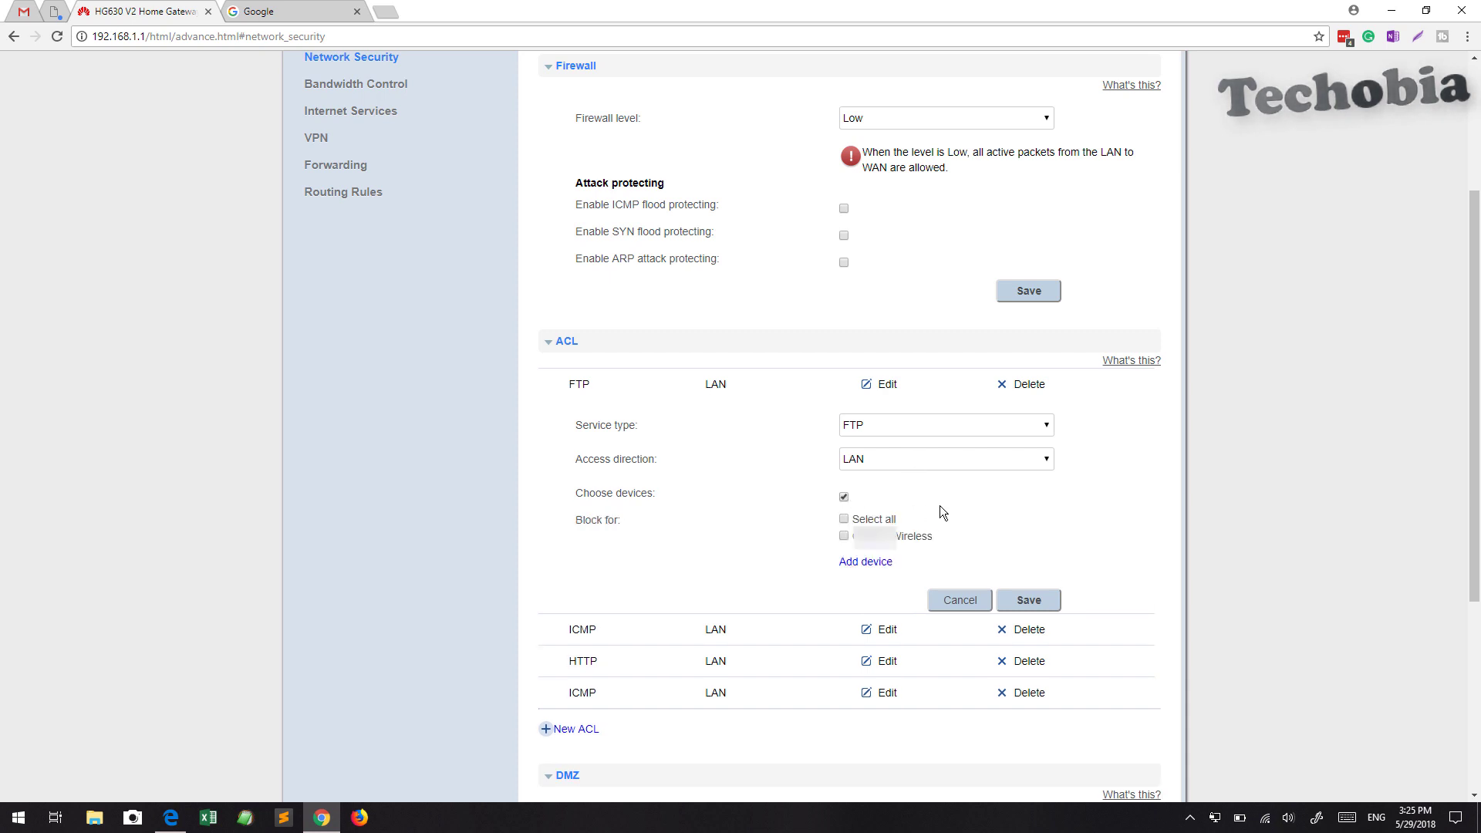
left_click(844, 497)
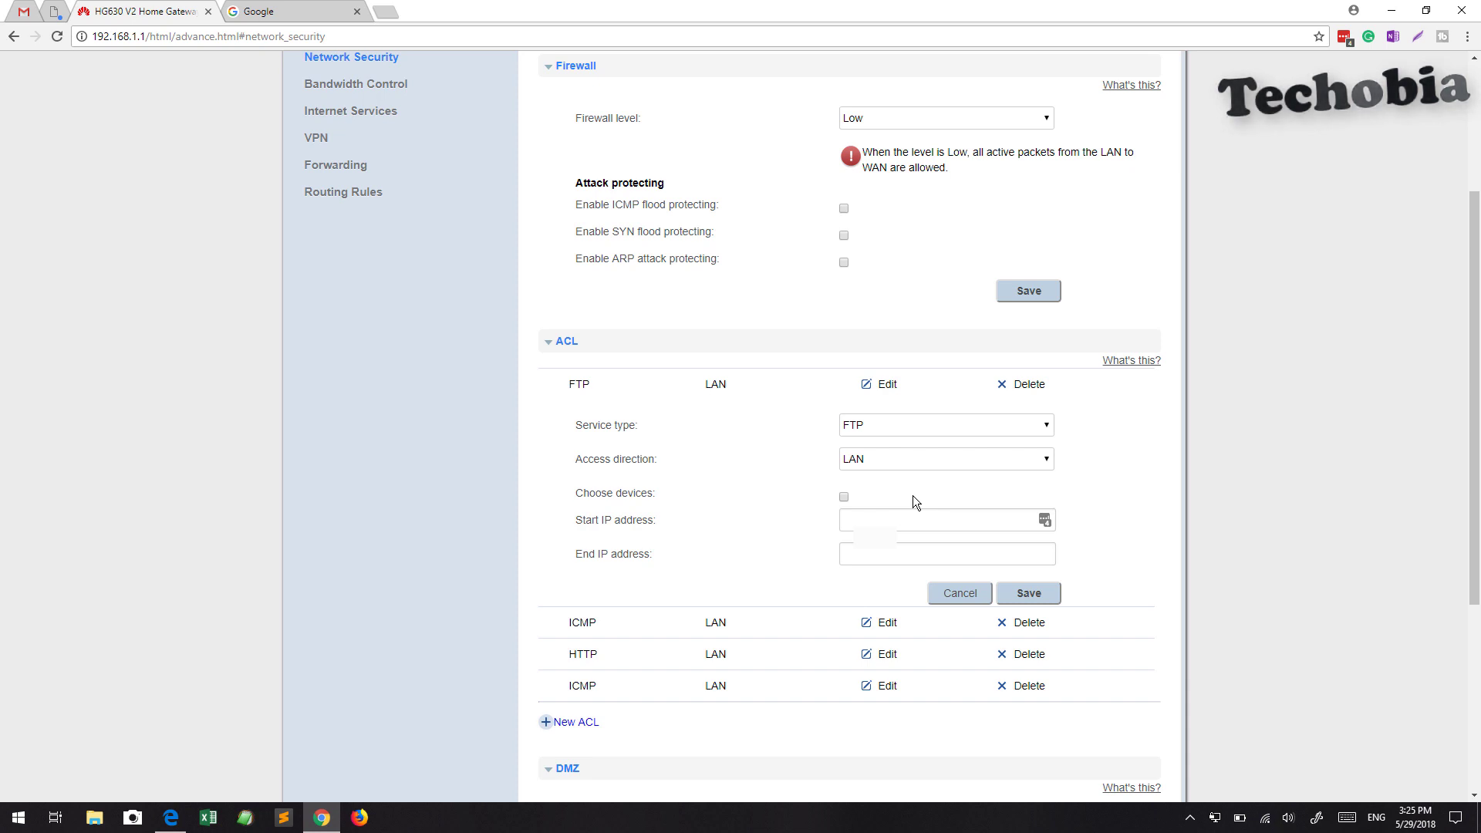
left_click(544, 341)
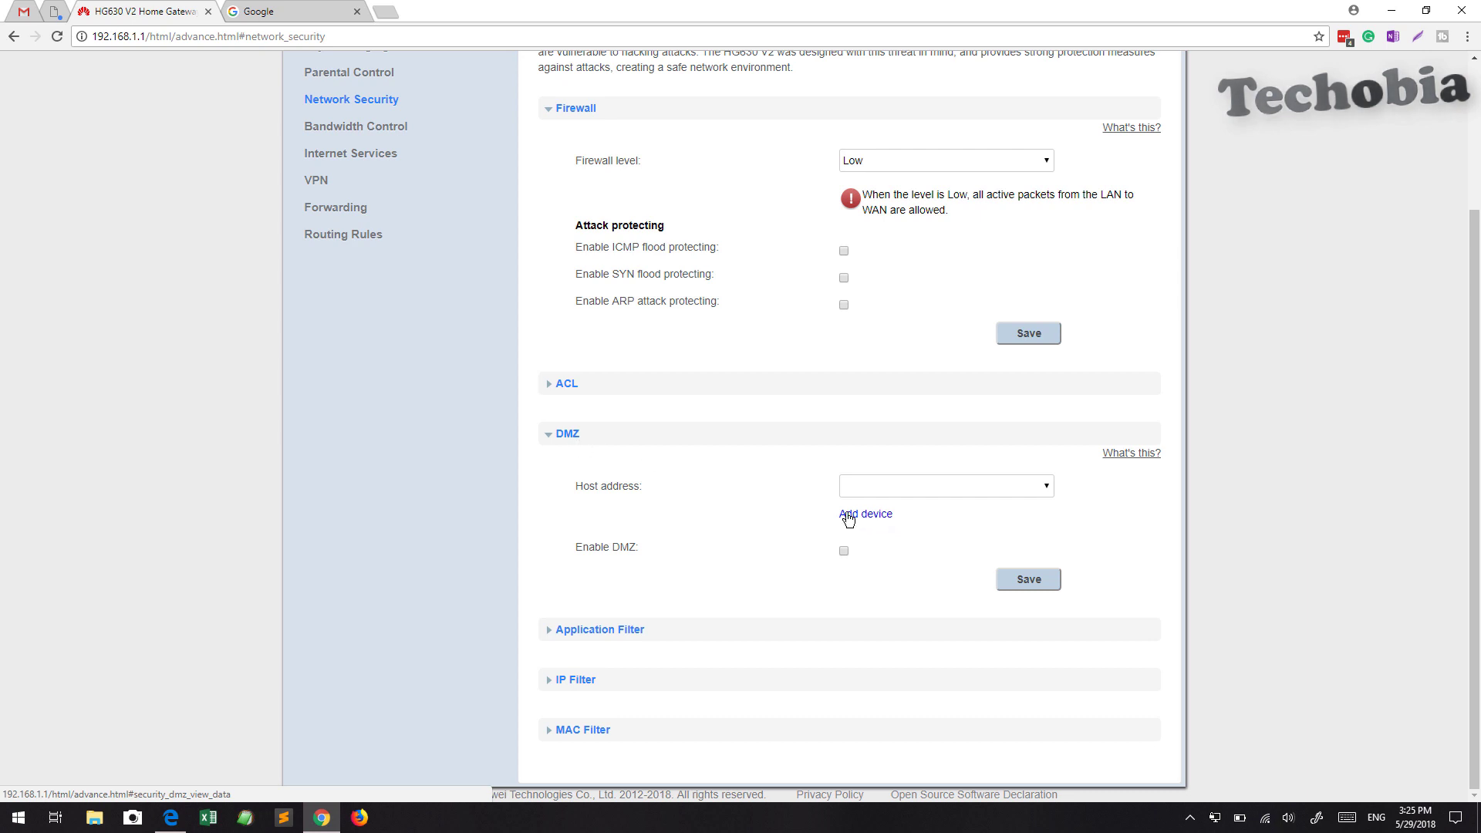
Step: Select the wireless device as DMZ host, tick Enable DMZ and save
left_click(898, 489)
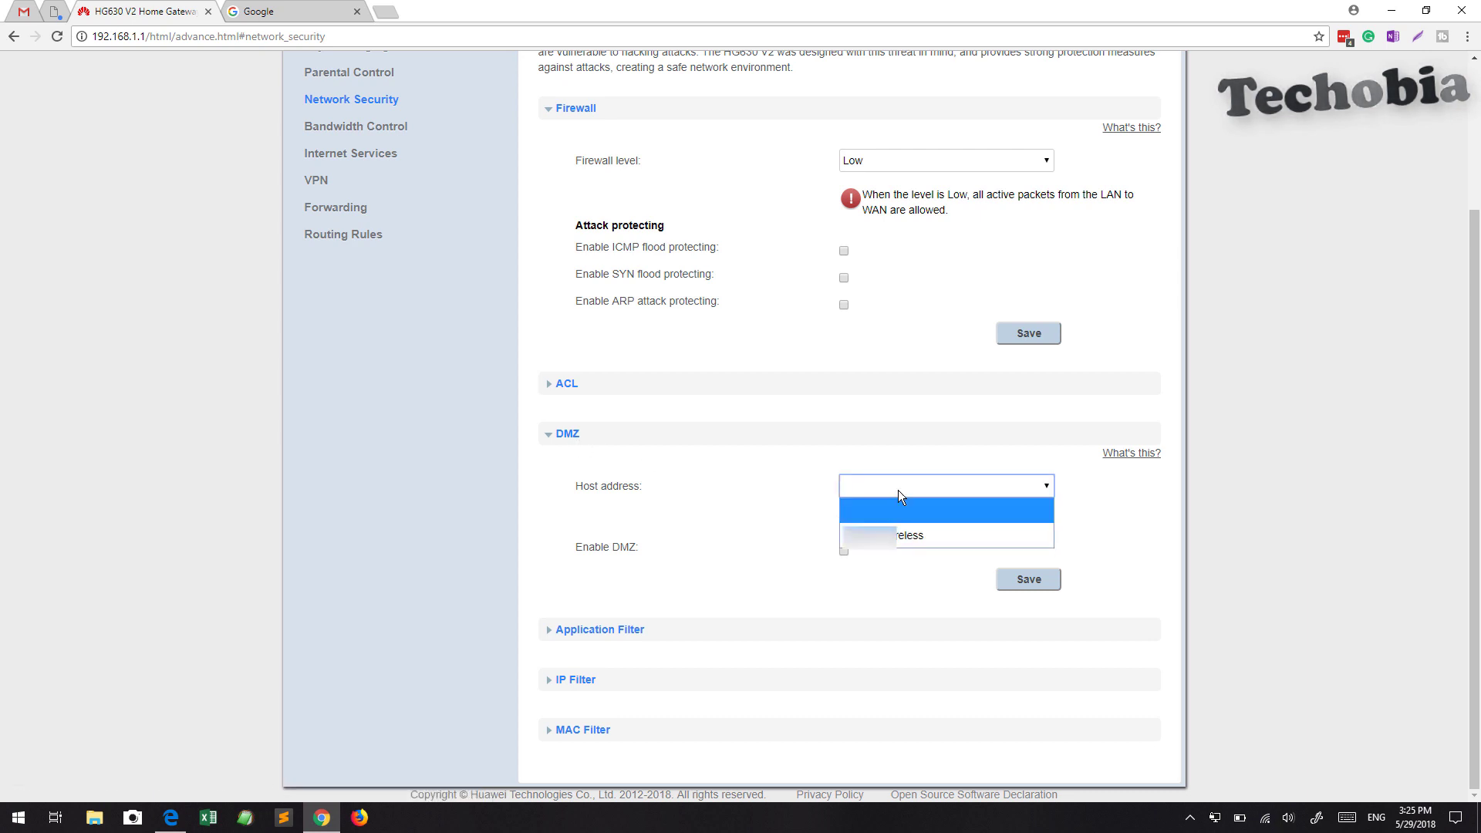
left_click(888, 534)
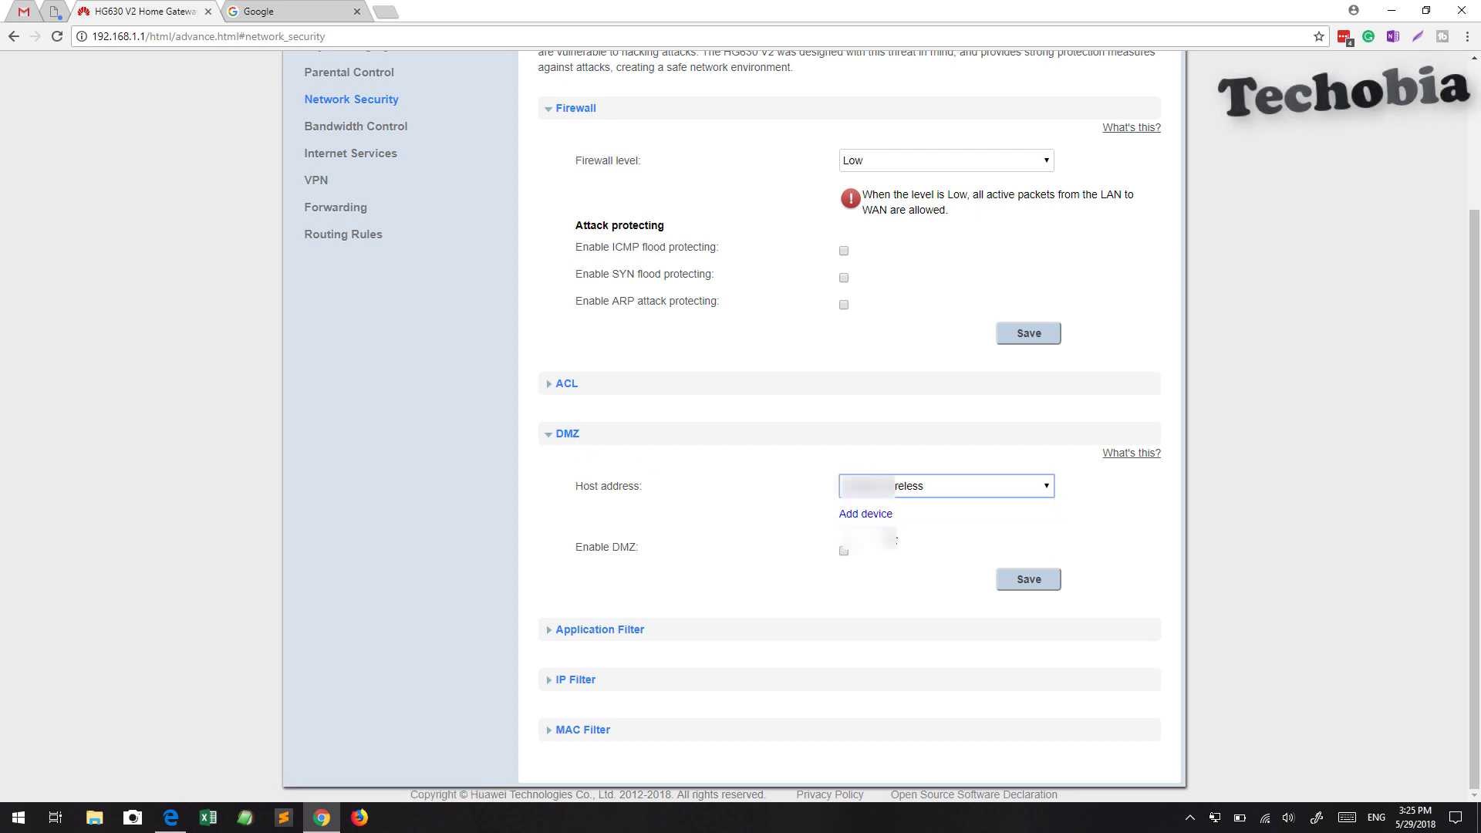
left_click(871, 515)
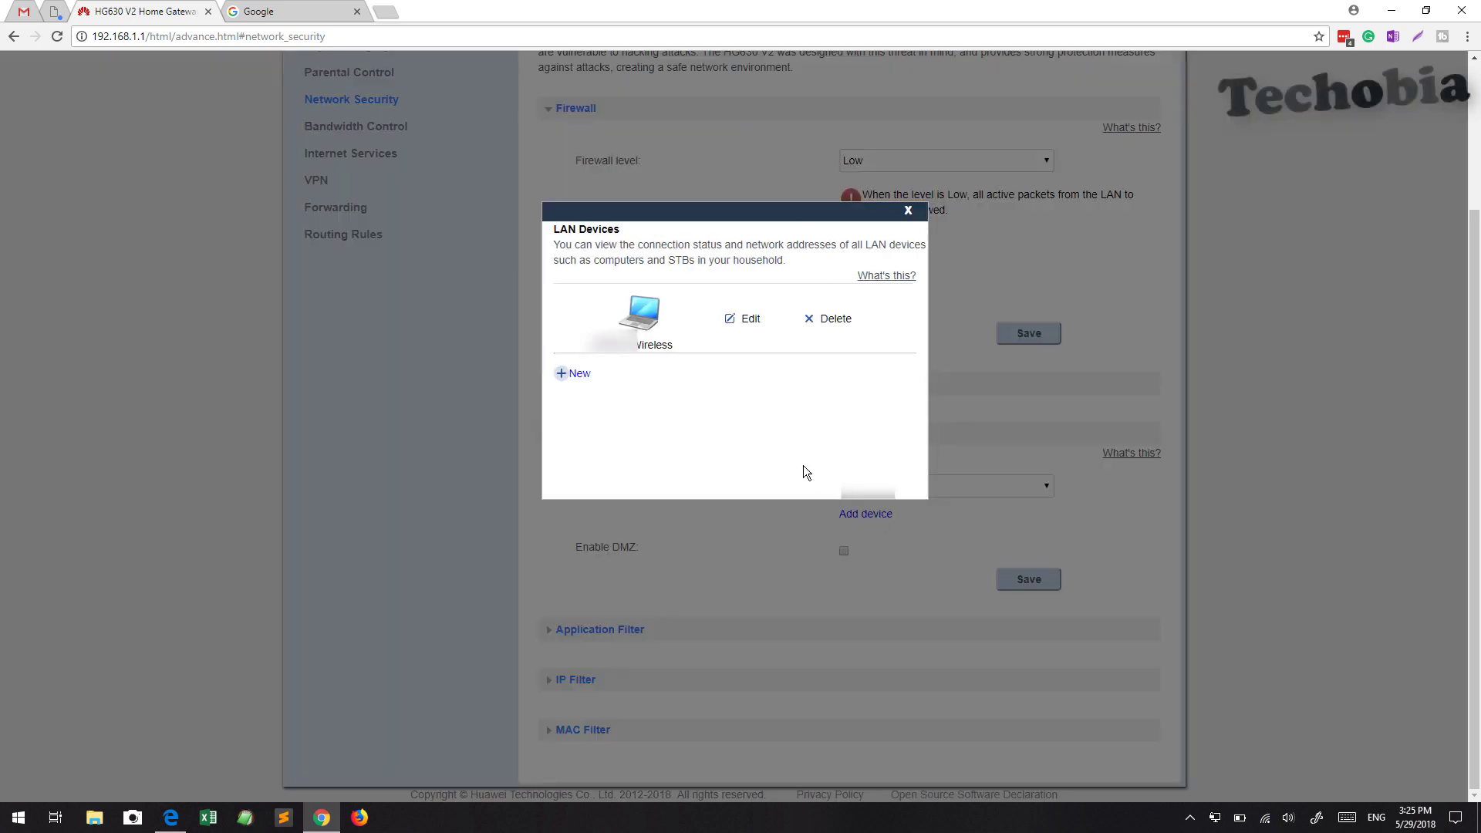
left_click(911, 212)
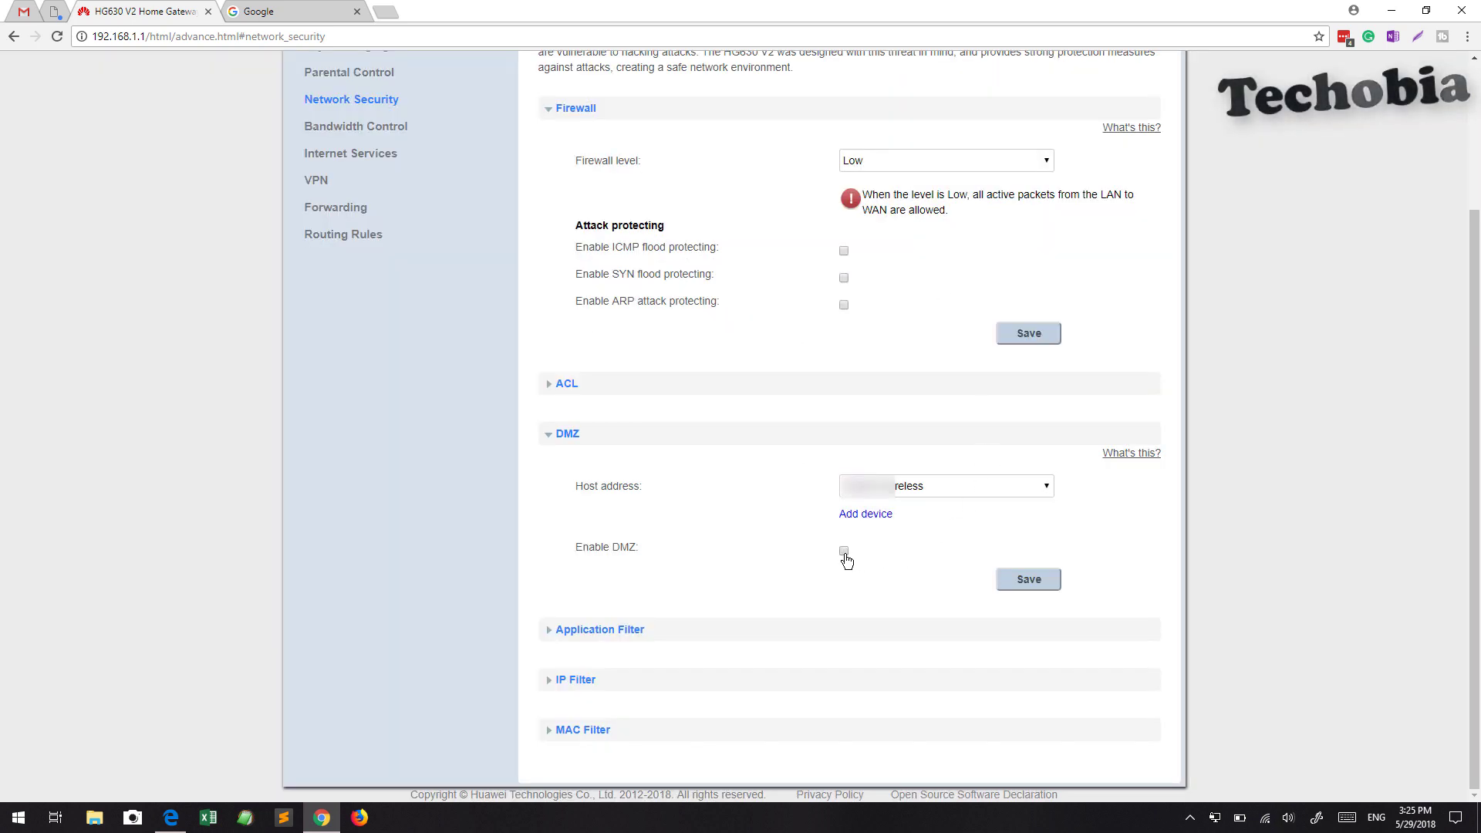
left_click(1114, 455)
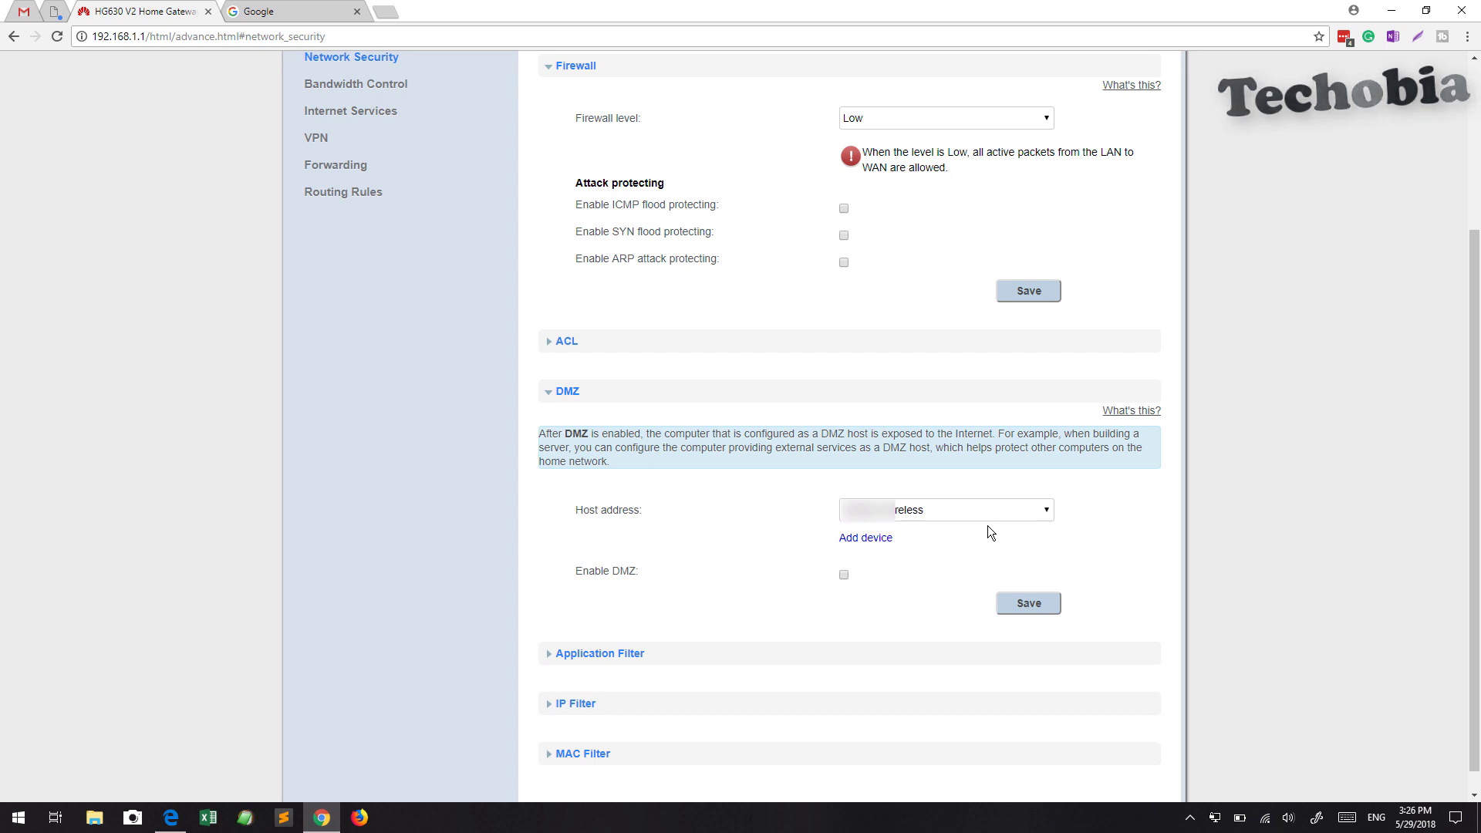
left_click(953, 506)
left_click(896, 557)
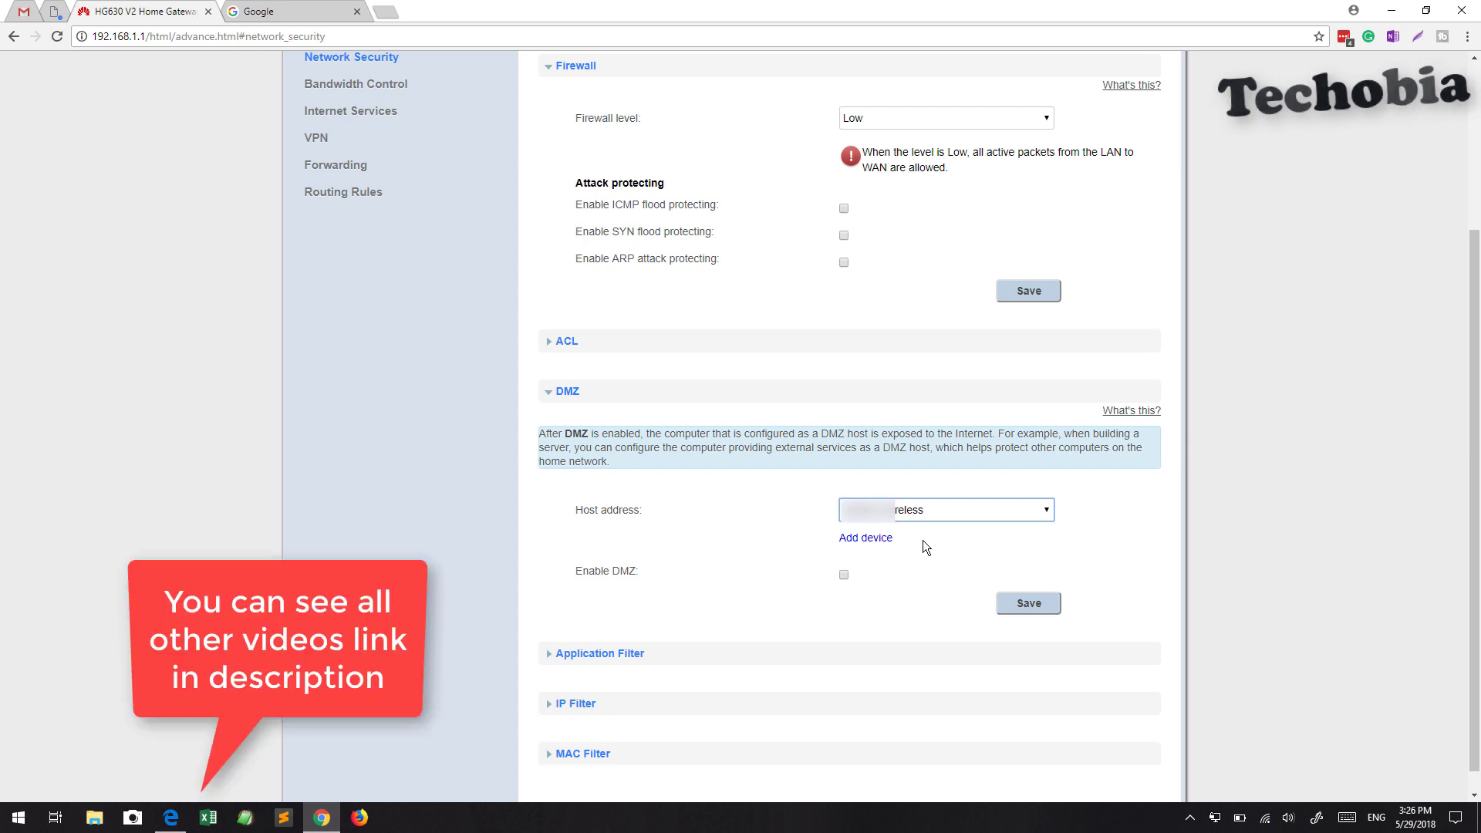
left_click(844, 576)
left_click(1017, 605)
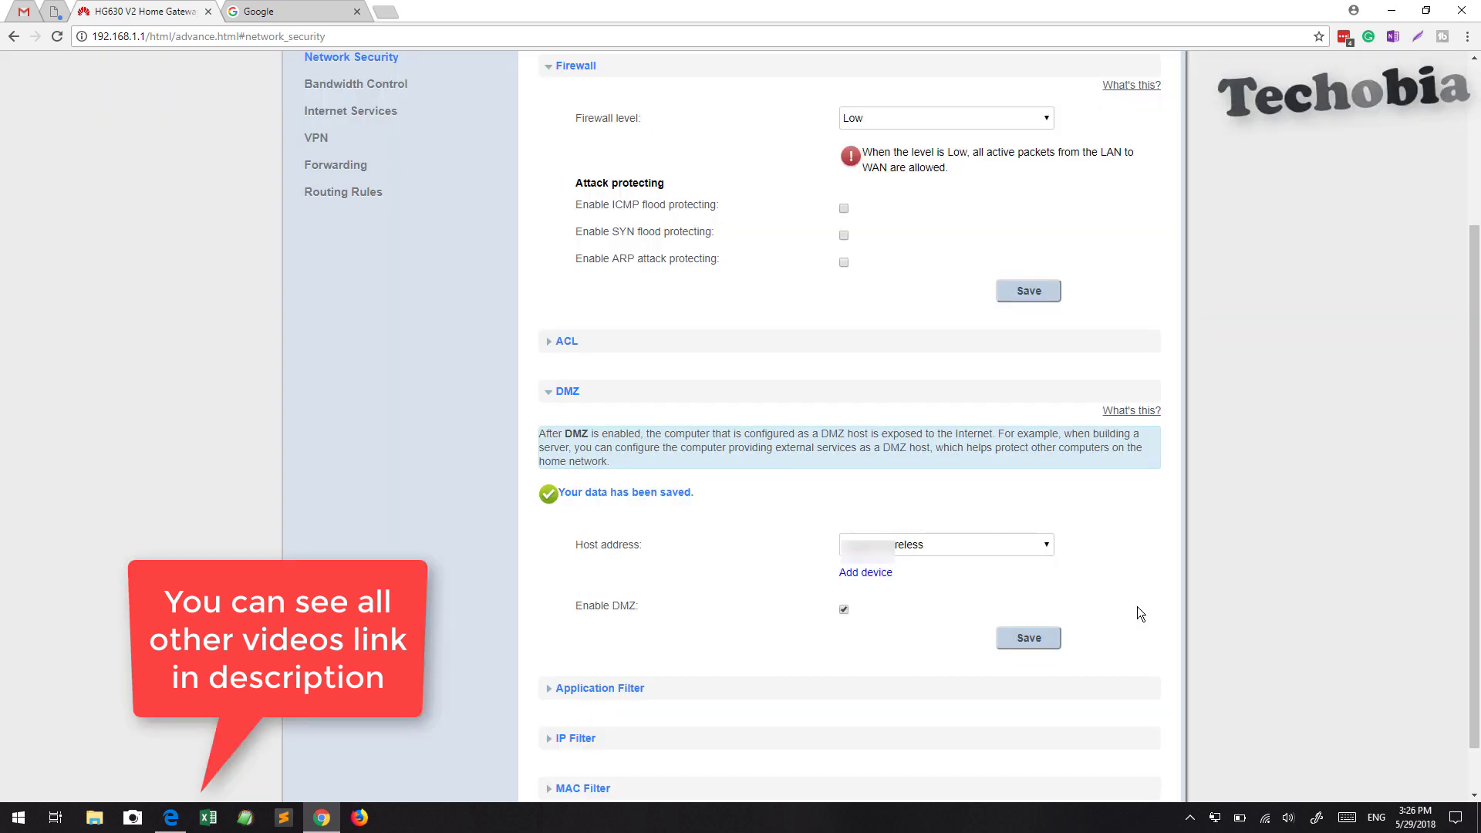